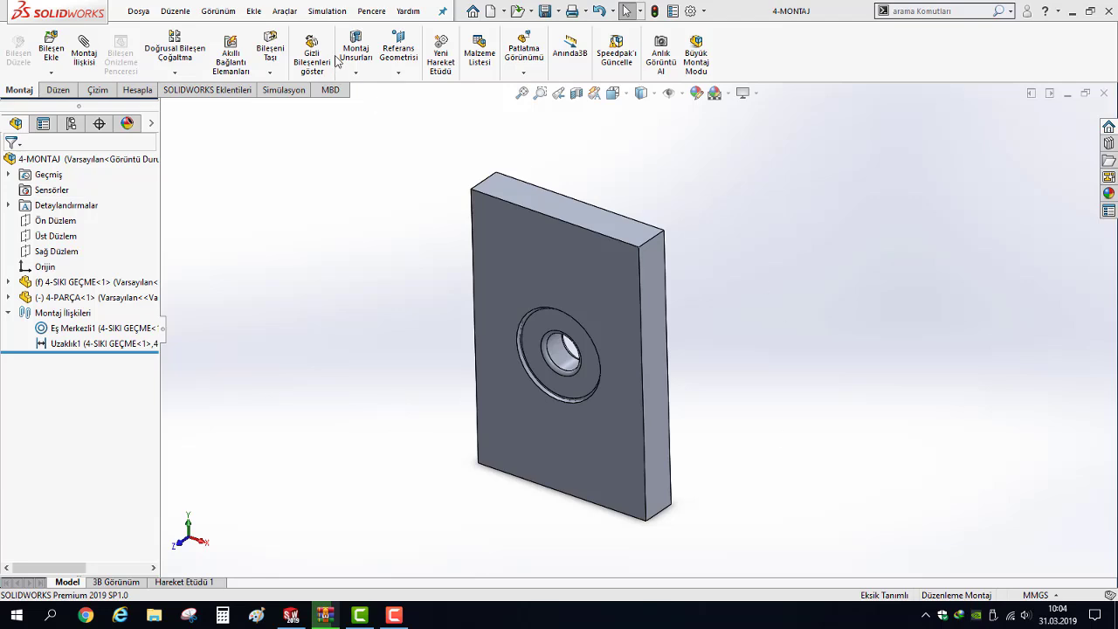
Start a new Static study from the Simulation menu and replace its default name Static 1 with SIKI GECME
{"action": "left_click", "coordinate": [324, 12]}
{"action": "left_click", "coordinate": [324, 12]}
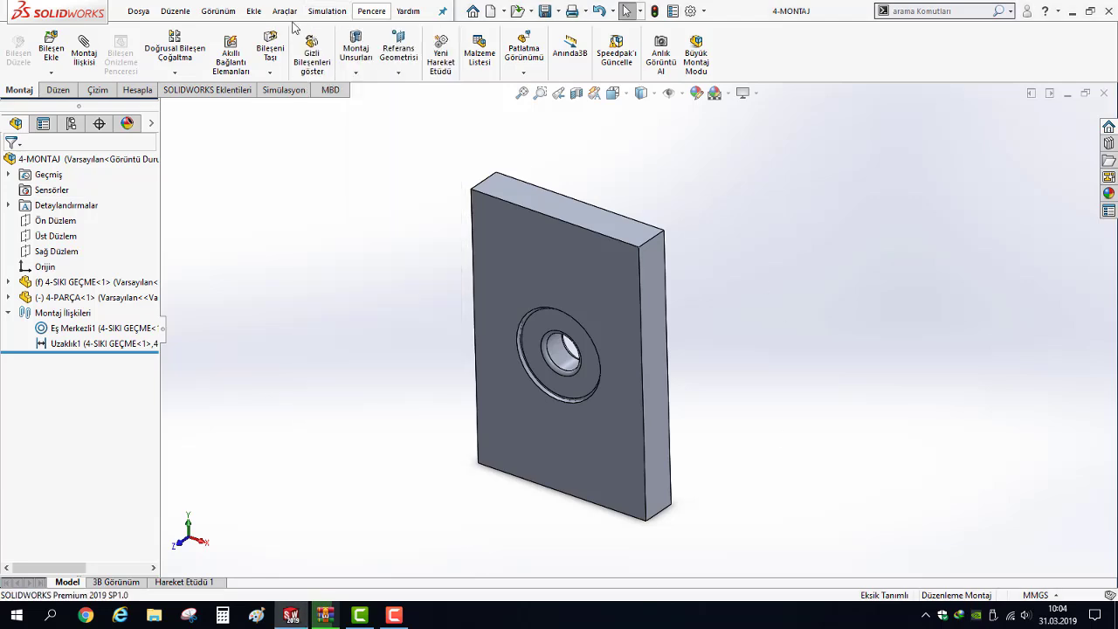
{"action": "left_click", "coordinate": [285, 11]}
{"action": "left_click", "coordinate": [331, 35]}
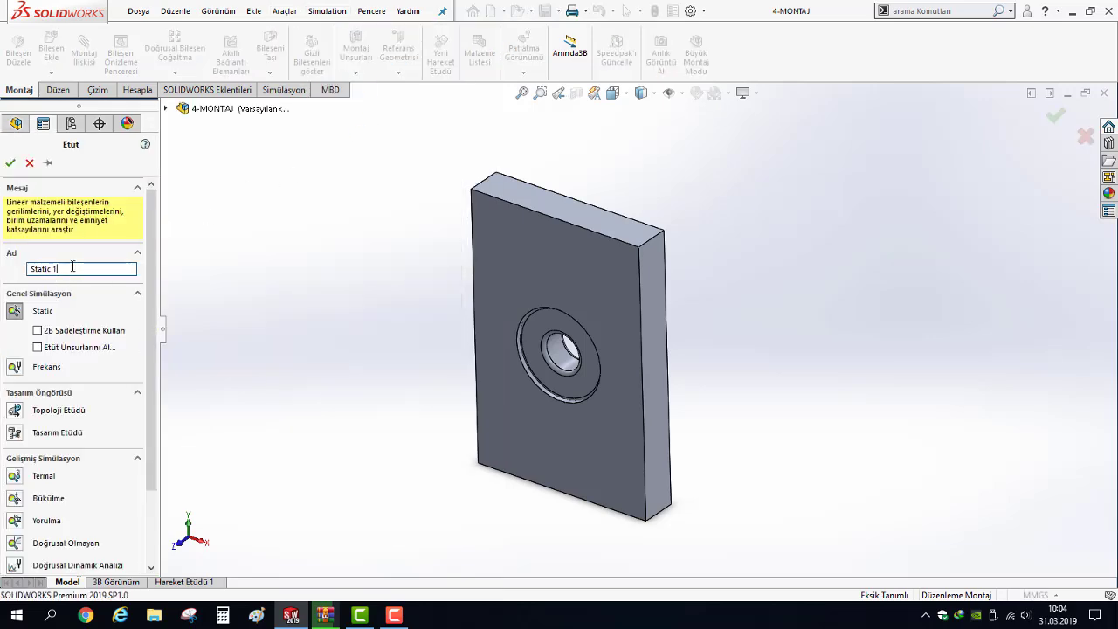
{"action": "left_click_drag", "start_coordinate": [123, 270], "coordinate": [5, 266]}
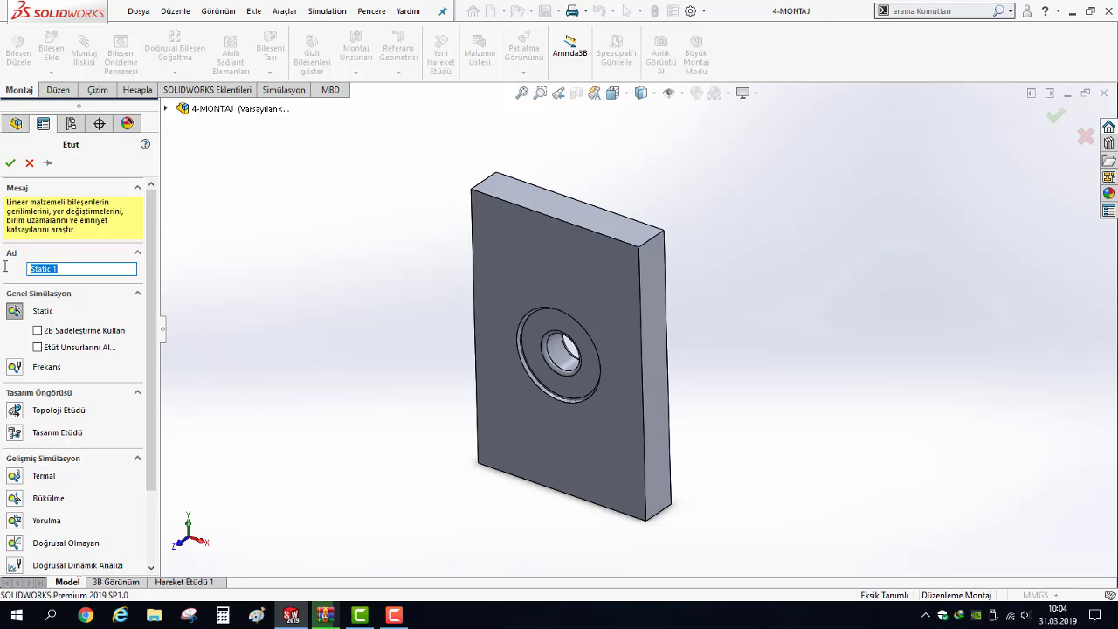
{"action": "type", "text": "St"}
Create the study, then show parts 4-PARÇA-1 and 4-SIKI GEÇME-1 in a widened study tree
{"action": "left_click", "coordinate": [11, 163]}
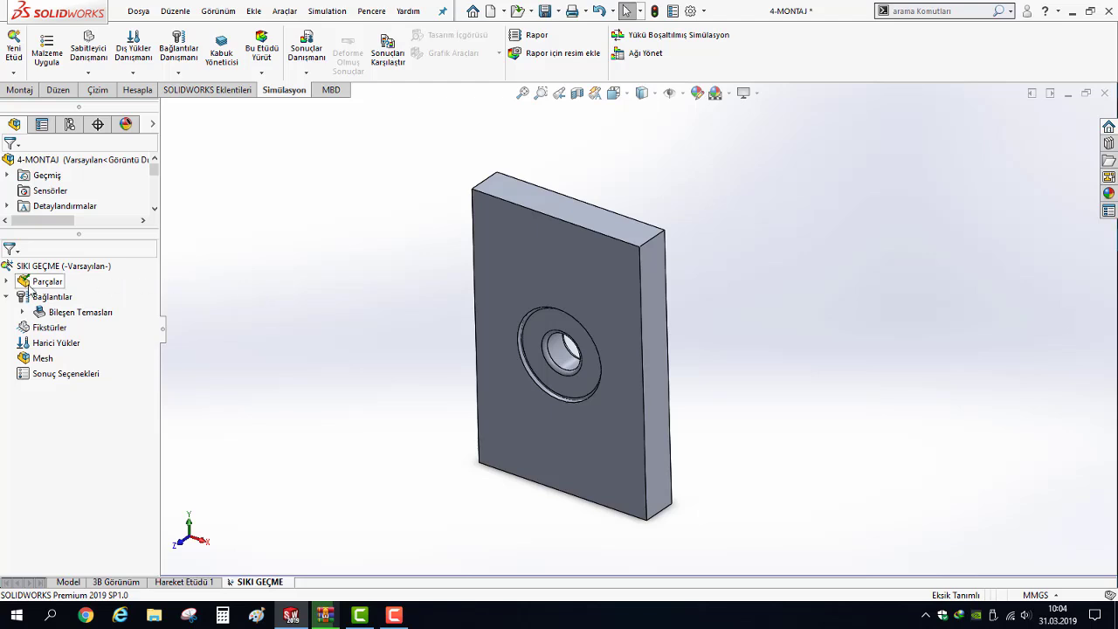
{"action": "left_click", "coordinate": [7, 282]}
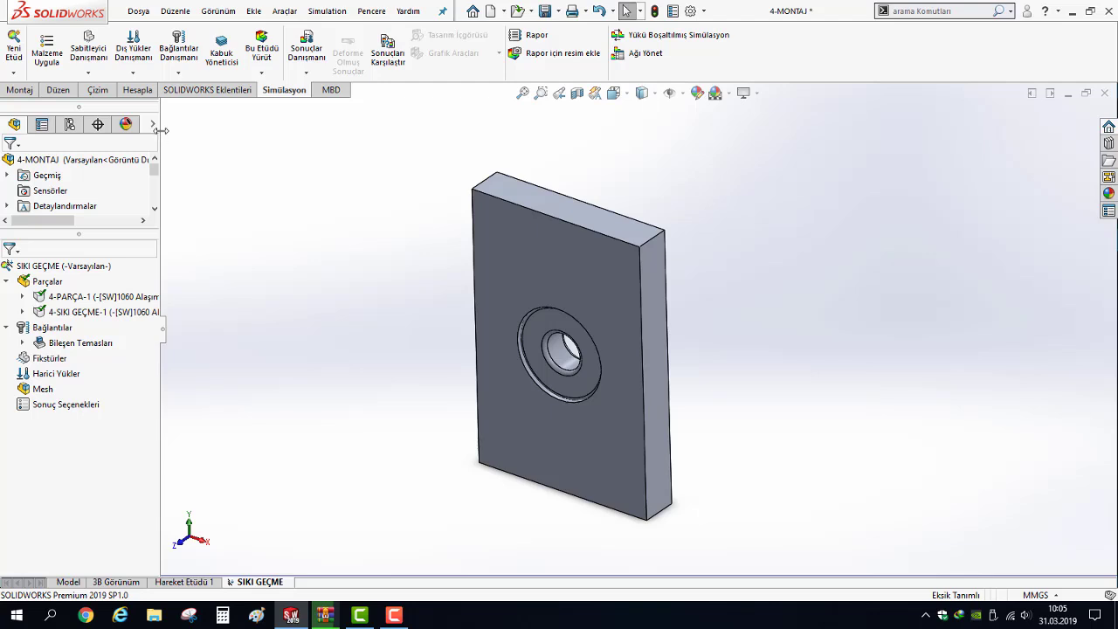
{"action": "left_click_drag", "start_coordinate": [161, 136], "coordinate": [221, 136]}
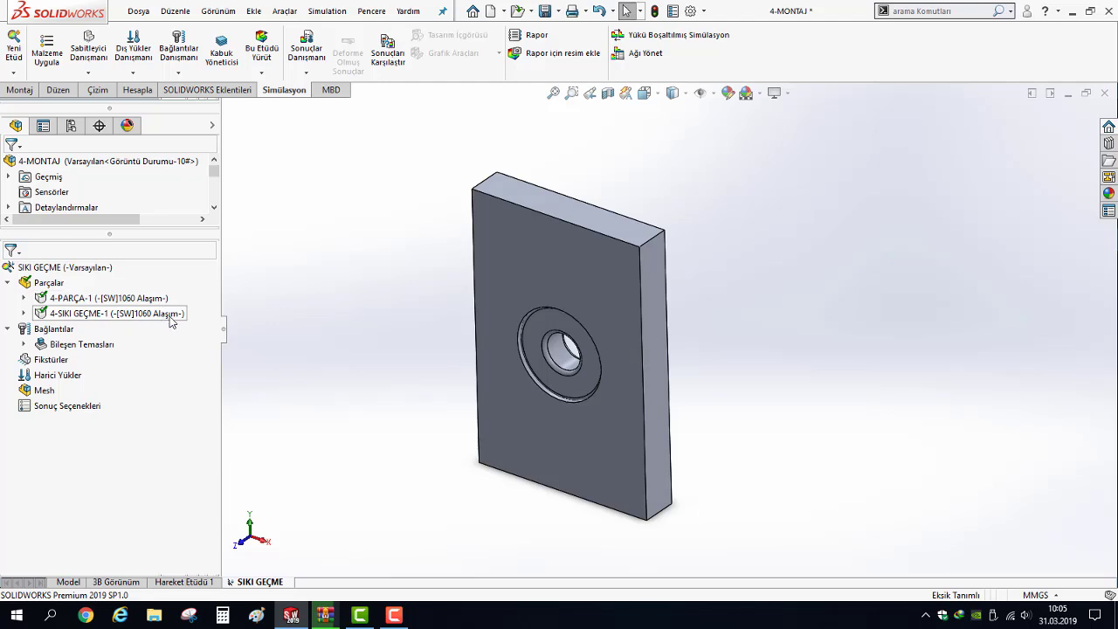
Add a Sabit Geometri fixture on the bottom face of plate 4-SIKI GEÇME-1
{"action": "right_click", "coordinate": [54, 362]}
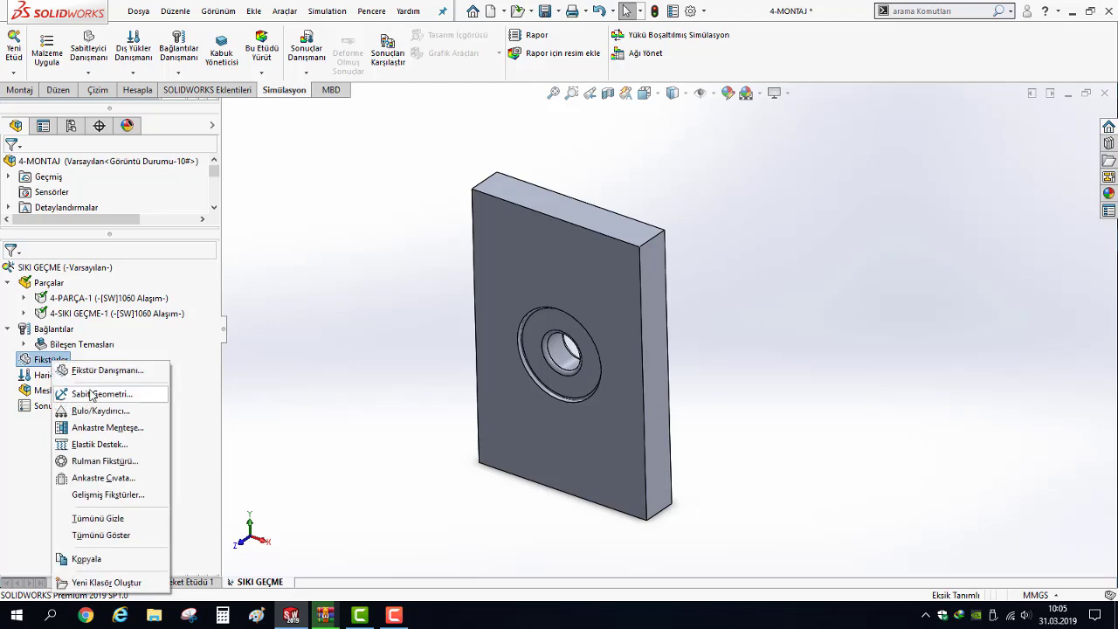
{"action": "left_click", "coordinate": [94, 394]}
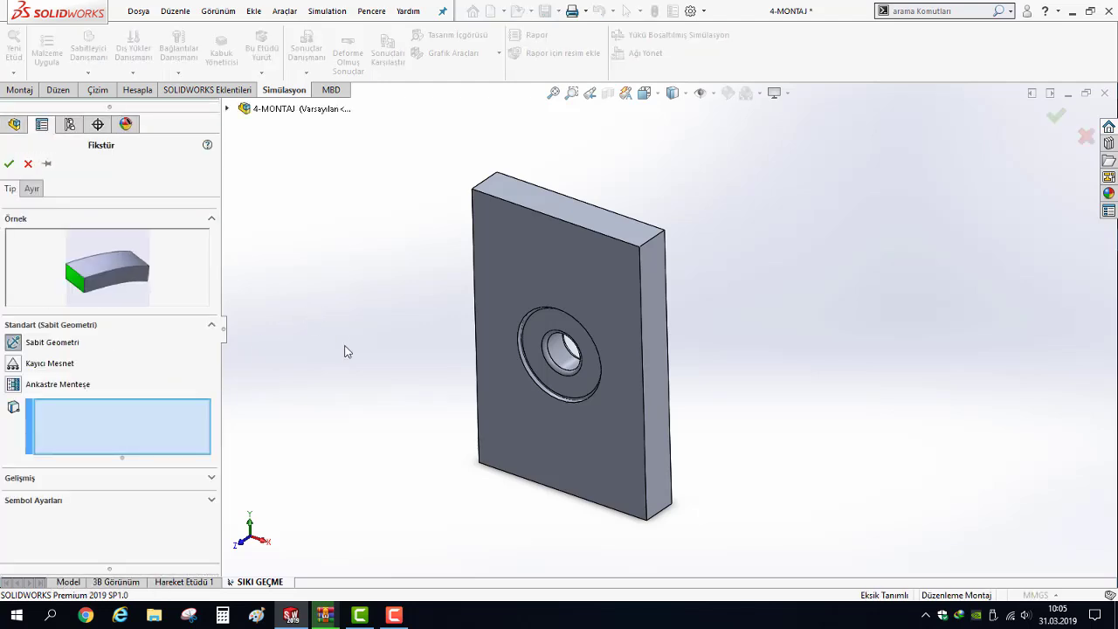
{"action": "middle_click_drag", "start_coordinate": [431, 430], "coordinate": [449, 230]}
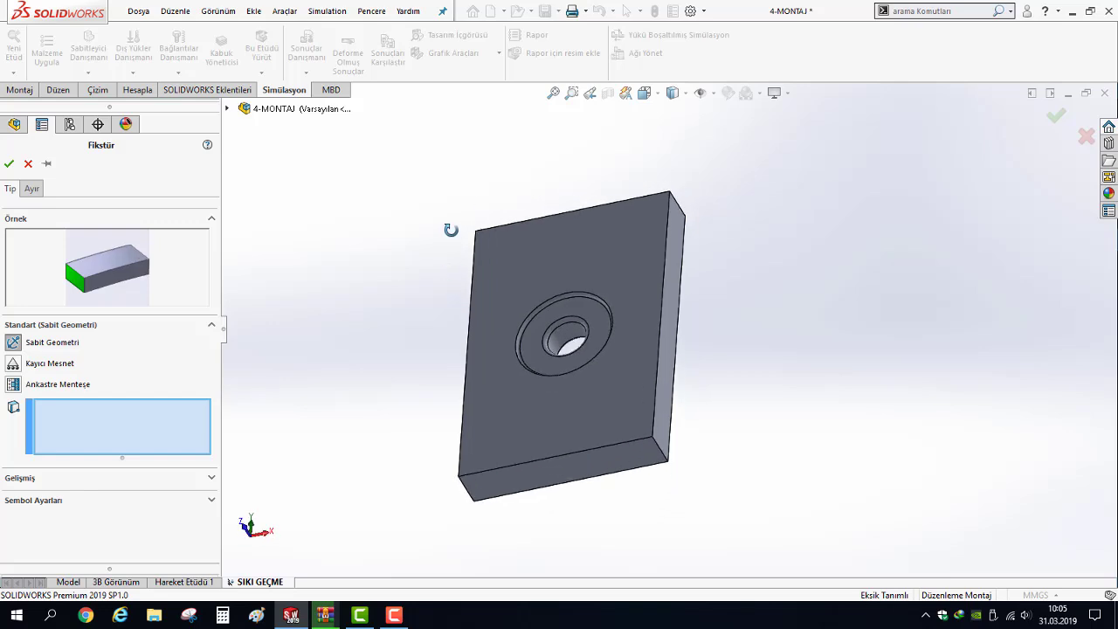
{"action": "left_click", "coordinate": [556, 483]}
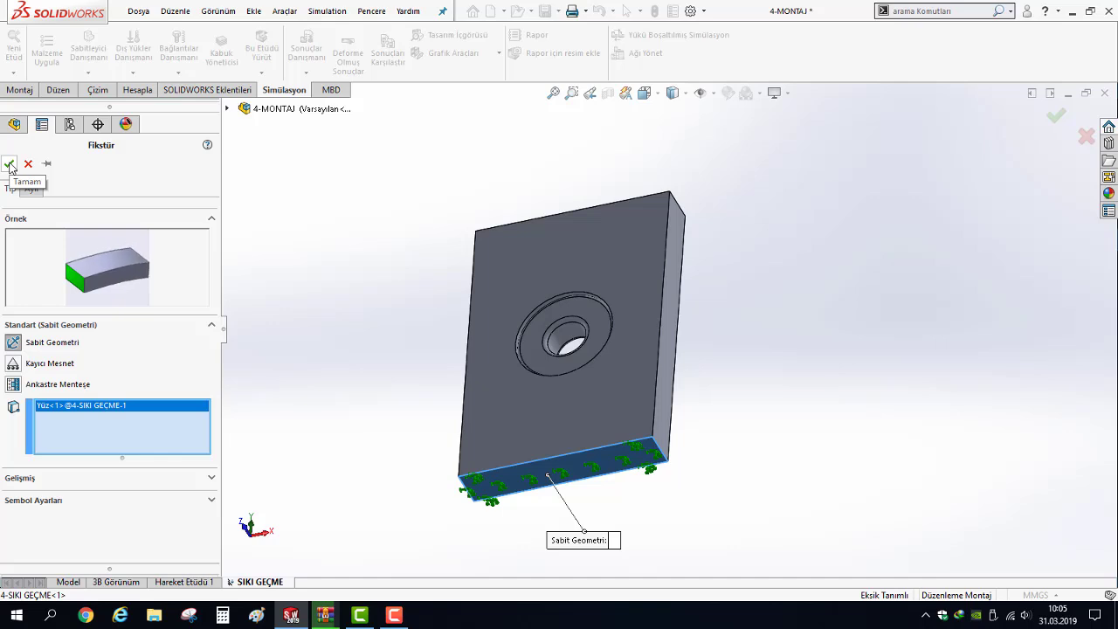
{"action": "left_click", "coordinate": [10, 166]}
{"action": "mouse_move", "coordinate": [310, 376]}
{"action": "middle_mouse_down"}
{"action": "mouse_move", "coordinate": [279, 456]}
{"action": "mouse_move", "coordinate": [300, 524]}
{"action": "middle_mouse_up"}
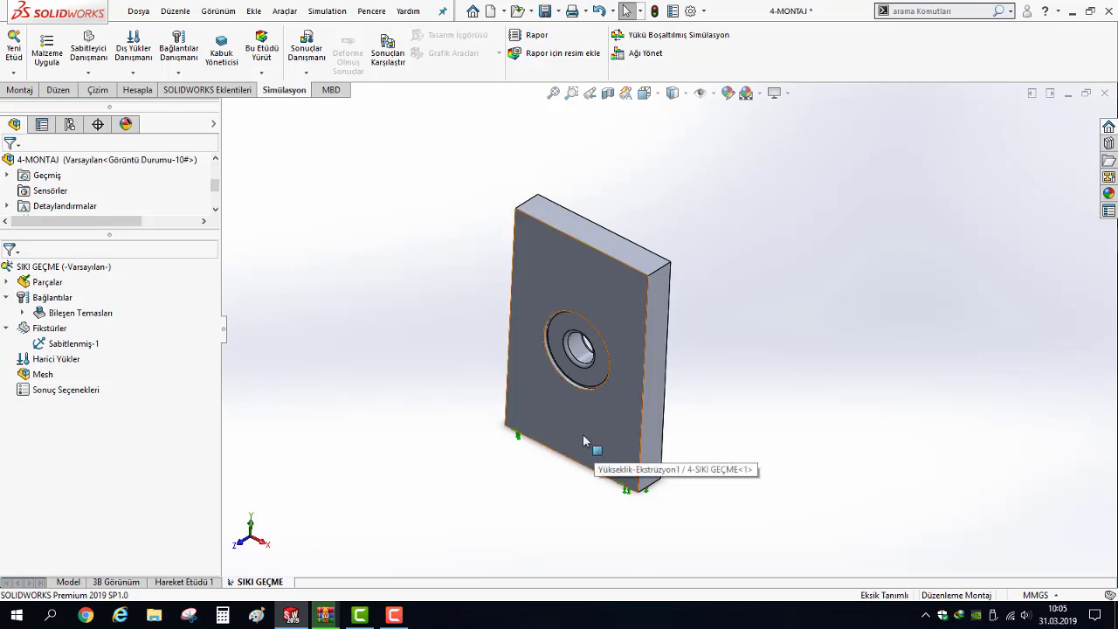
Inspect the plate and the 4-PARÇA-1 part in the model via the study's parts list
{"action": "left_click", "coordinate": [70, 343]}
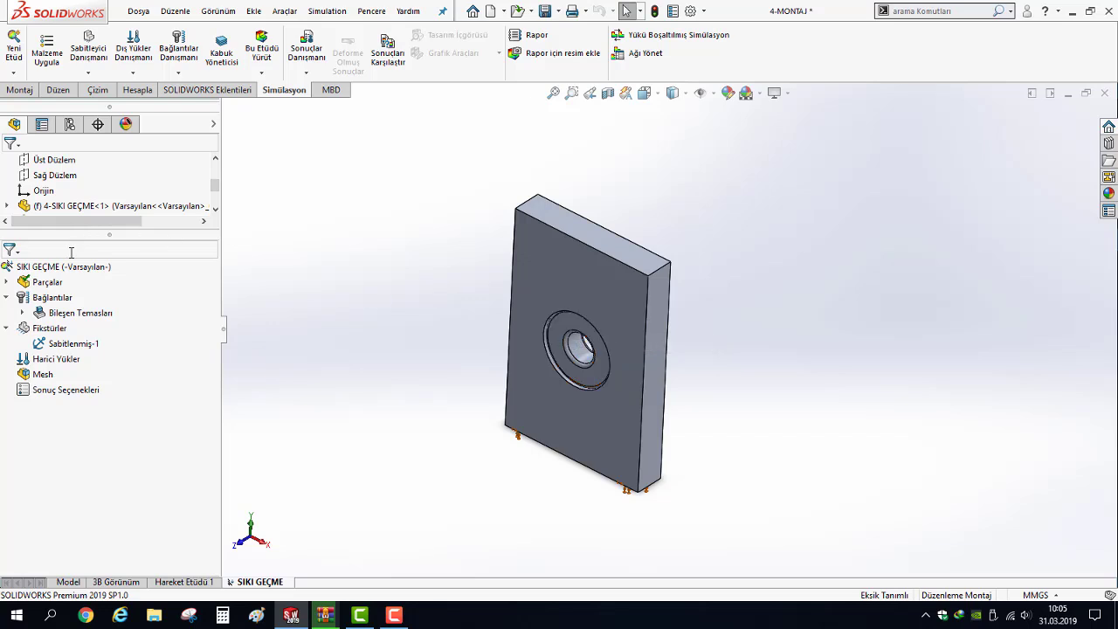
{"action": "left_click", "coordinate": [6, 283]}
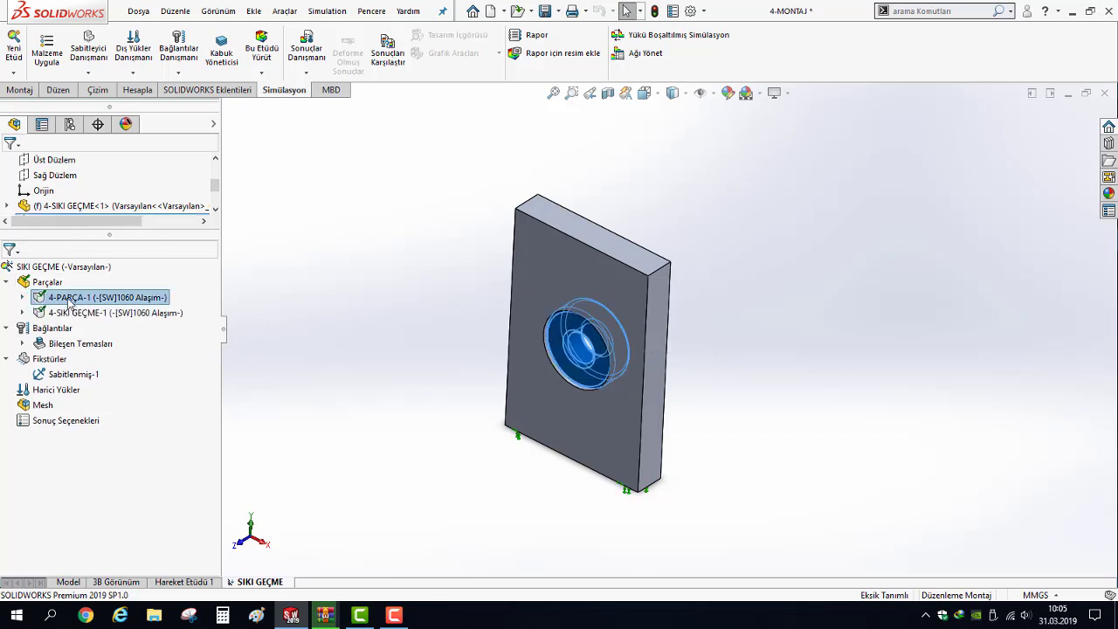
{"action": "left_click", "coordinate": [75, 316]}
{"action": "key", "text": "Escape"}
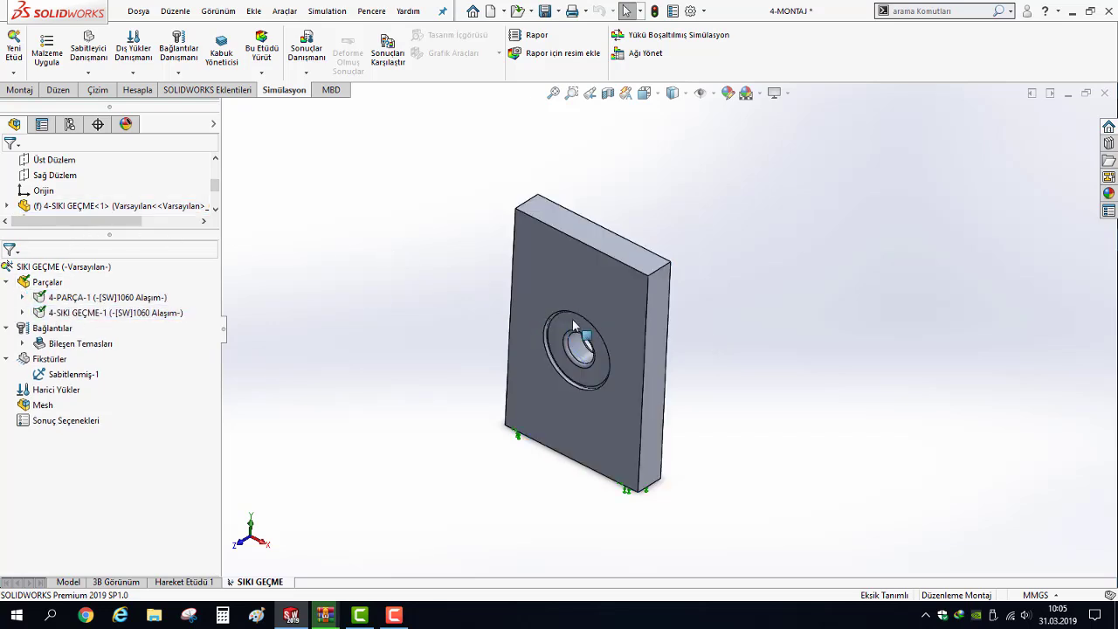
{"action": "middle_click_drag", "start_coordinate": [572, 319], "coordinate": [628, 318]}
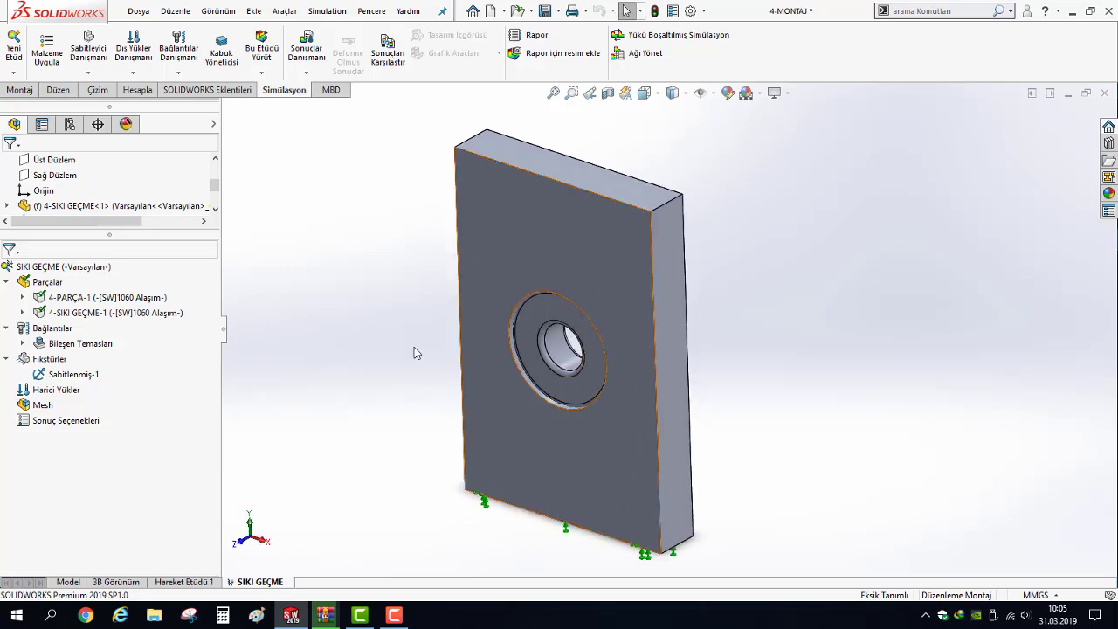
Delete the bonded Global Temas component contact, then begin a new Temas Seti
{"action": "right_click", "coordinate": [59, 331]}
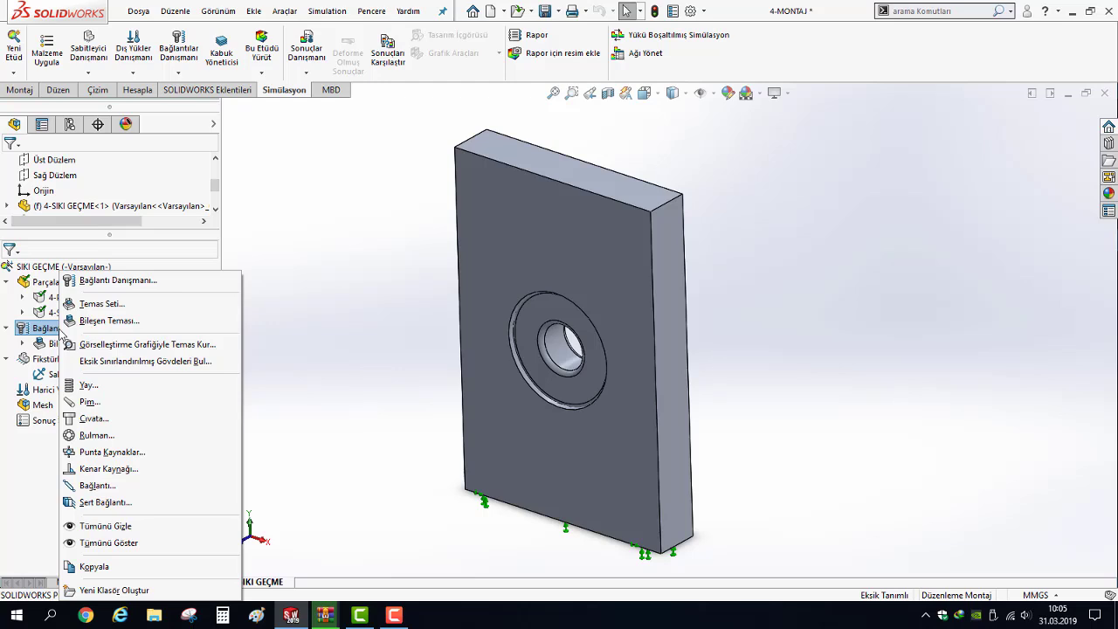
{"action": "left_click", "coordinate": [109, 321]}
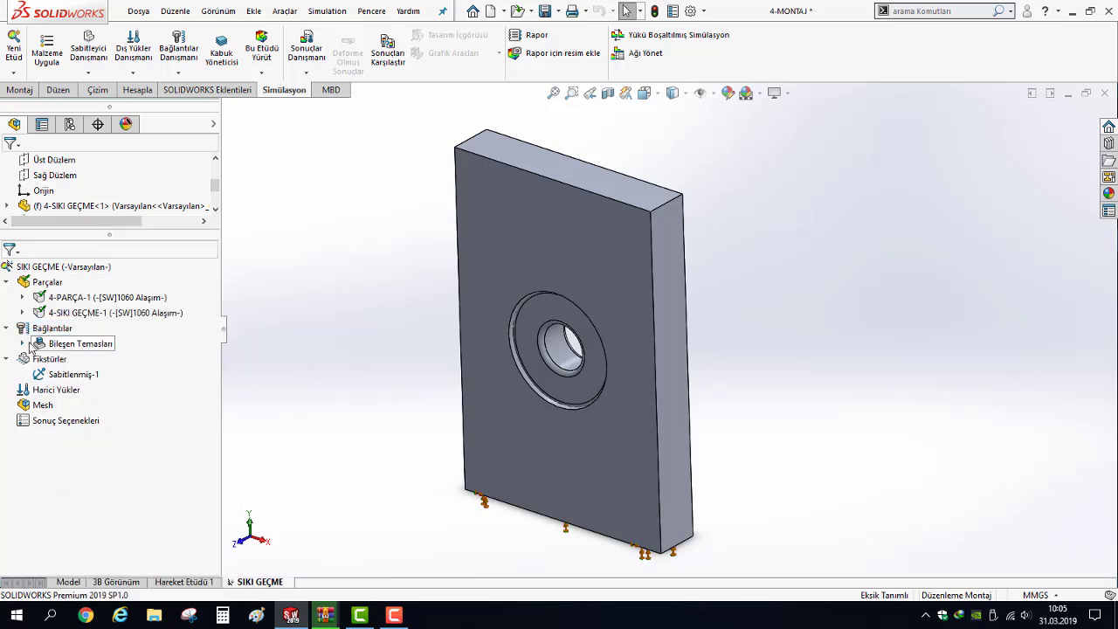
{"action": "left_click", "coordinate": [22, 343]}
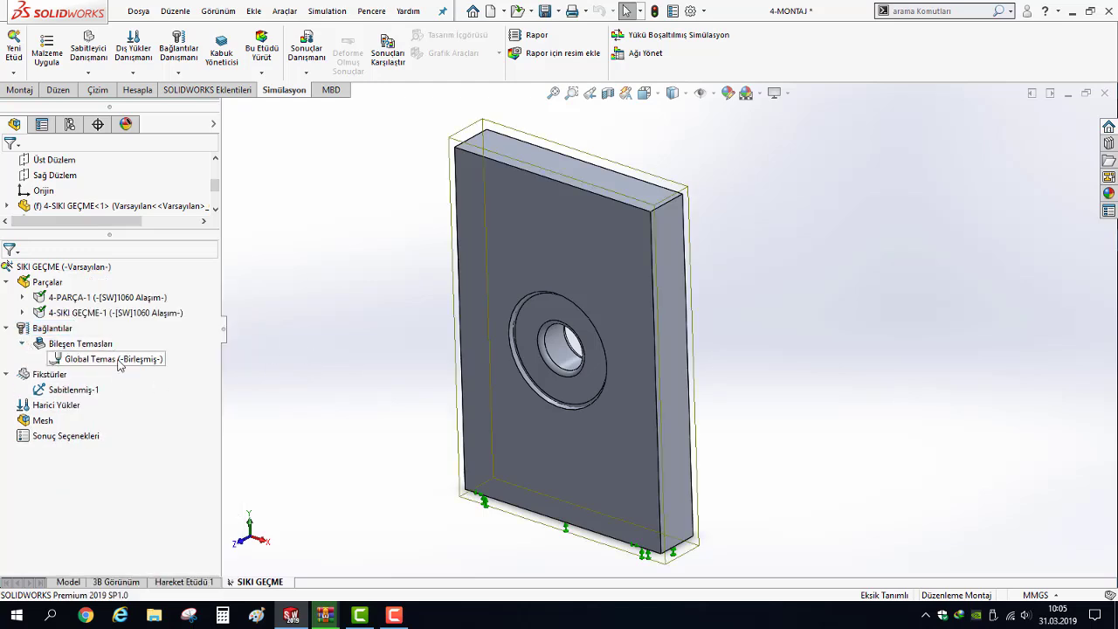
{"action": "right_click", "coordinate": [70, 348]}
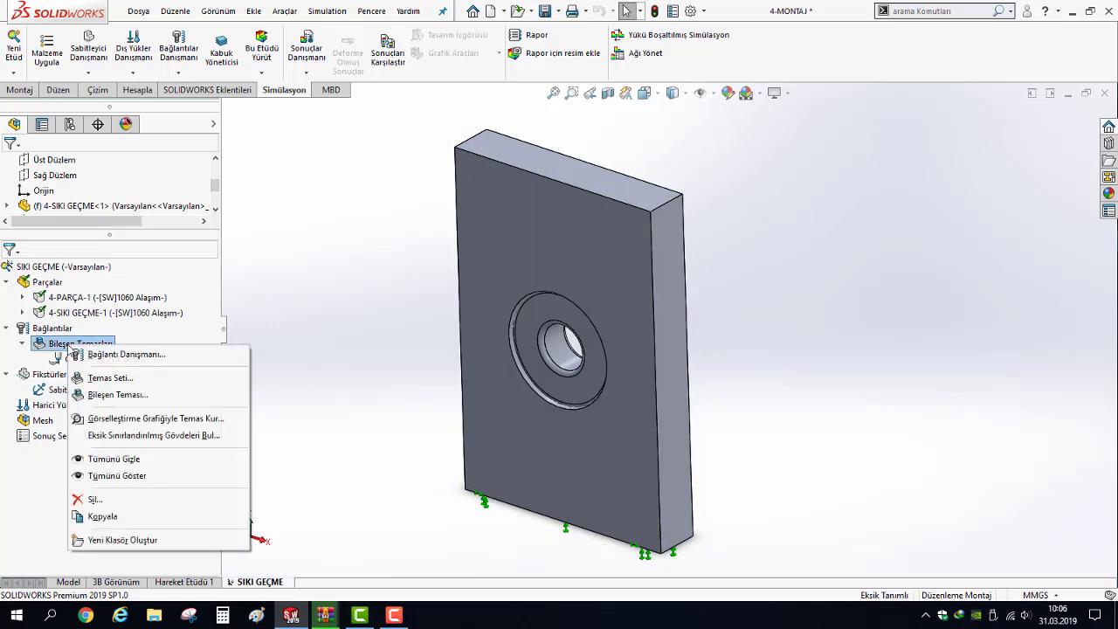
{"action": "left_click", "coordinate": [105, 501]}
{"action": "left_click", "coordinate": [591, 333]}
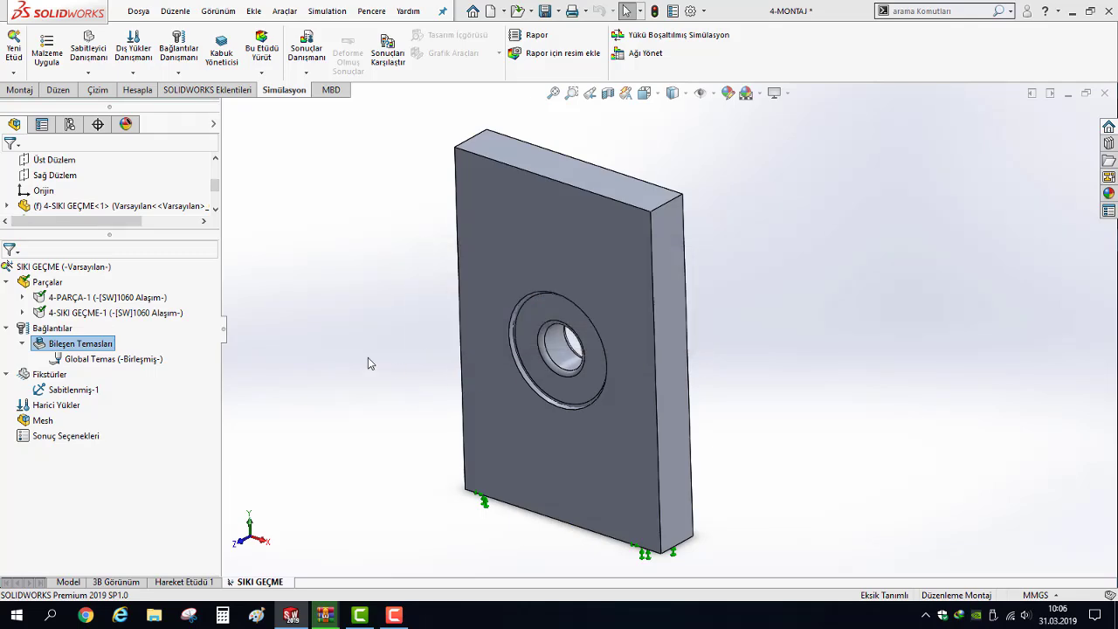
{"action": "right_click", "coordinate": [60, 330]}
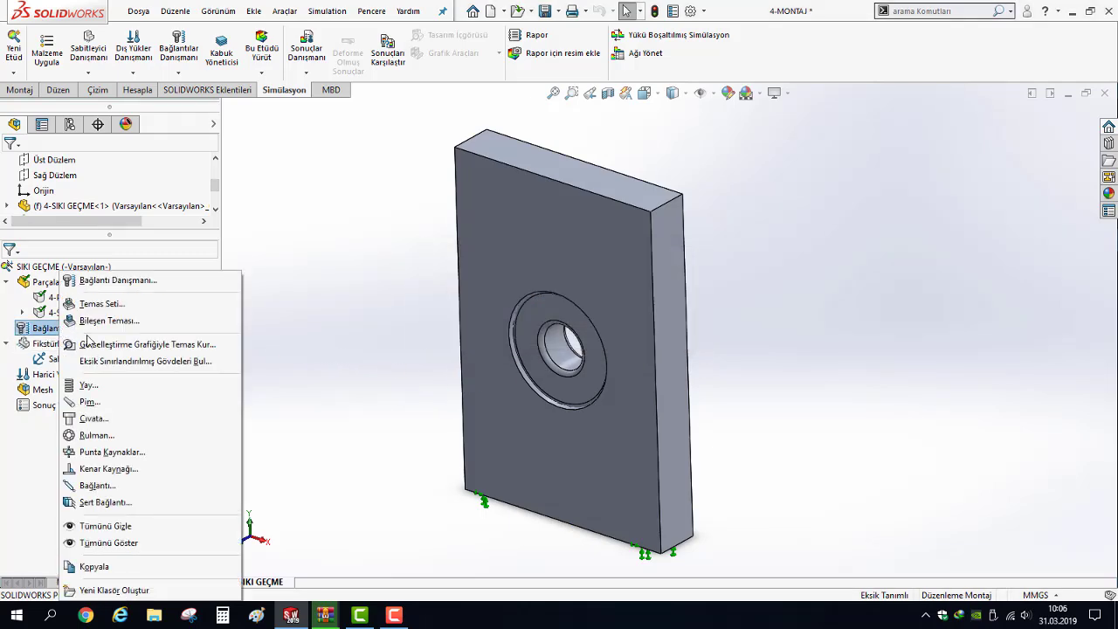
{"action": "left_click", "coordinate": [101, 306]}
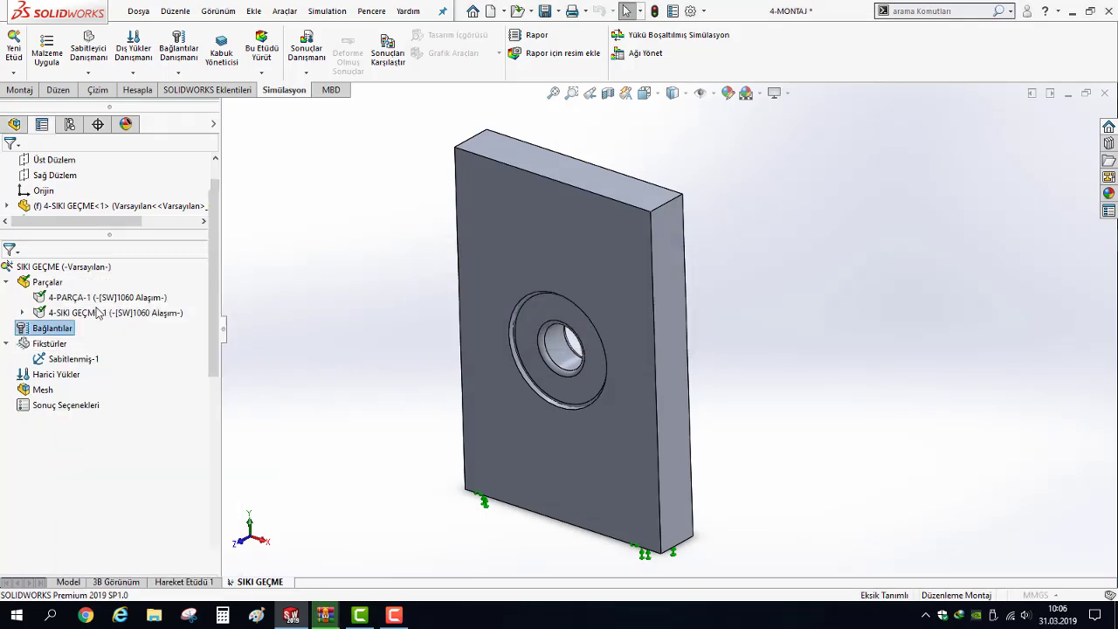
Set the contact type to Shrink Fit and make initial face picks for both sets
{"action": "left_click", "coordinate": [78, 297]}
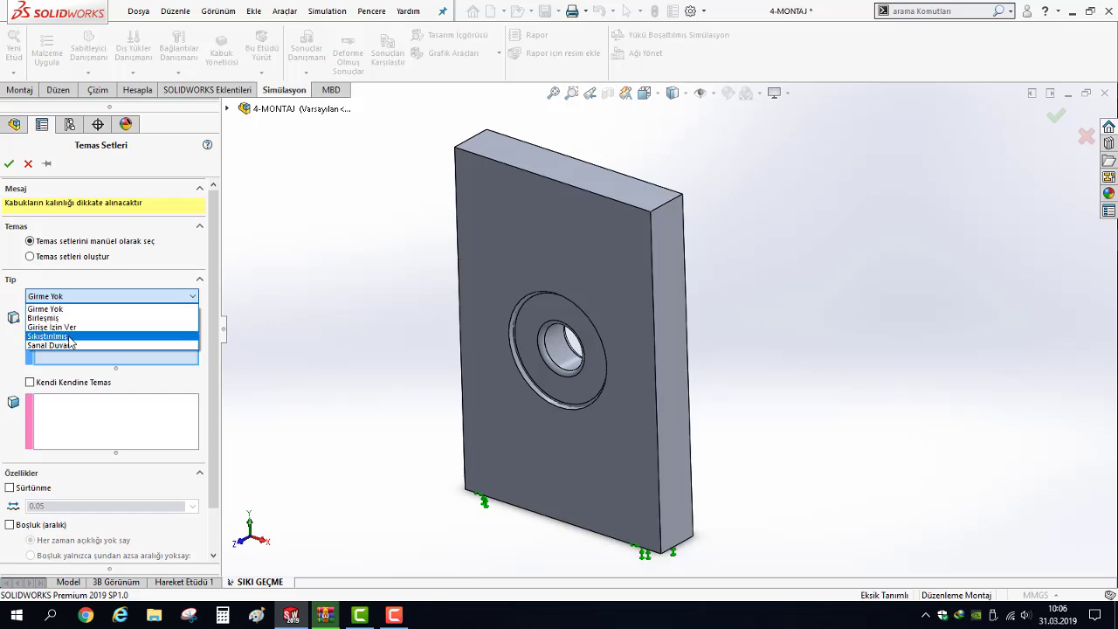
{"action": "left_click", "coordinate": [72, 340]}
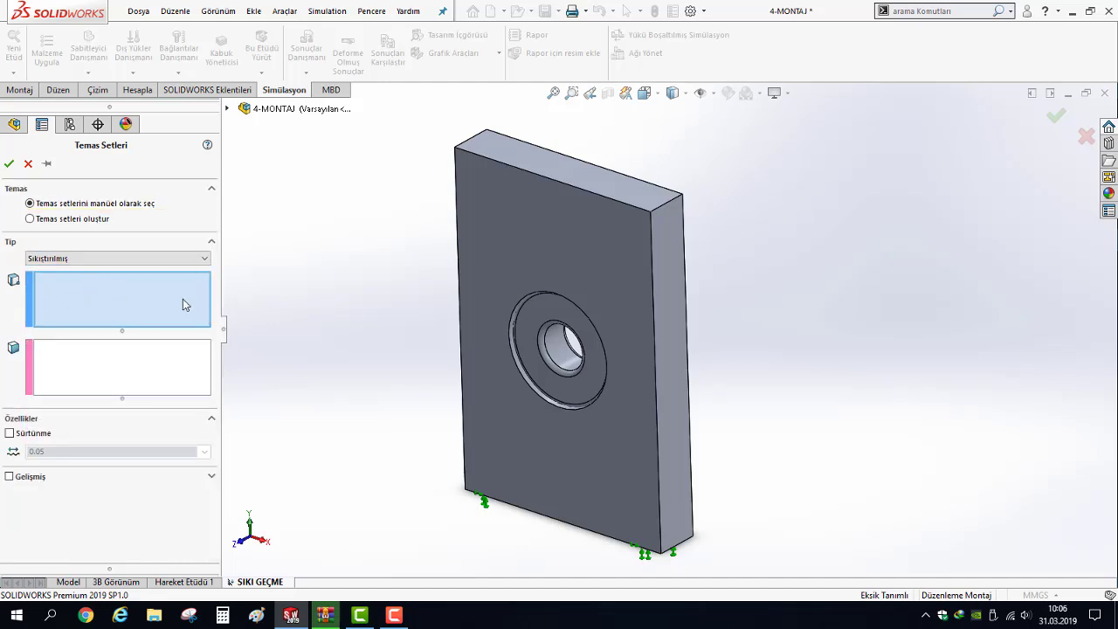
{"action": "scroll", "coordinate": [536, 348], "scroll_direction": "down", "scroll_amount": 3}
{"action": "scroll", "coordinate": [501, 251], "scroll_direction": "down", "scroll_amount": 3}
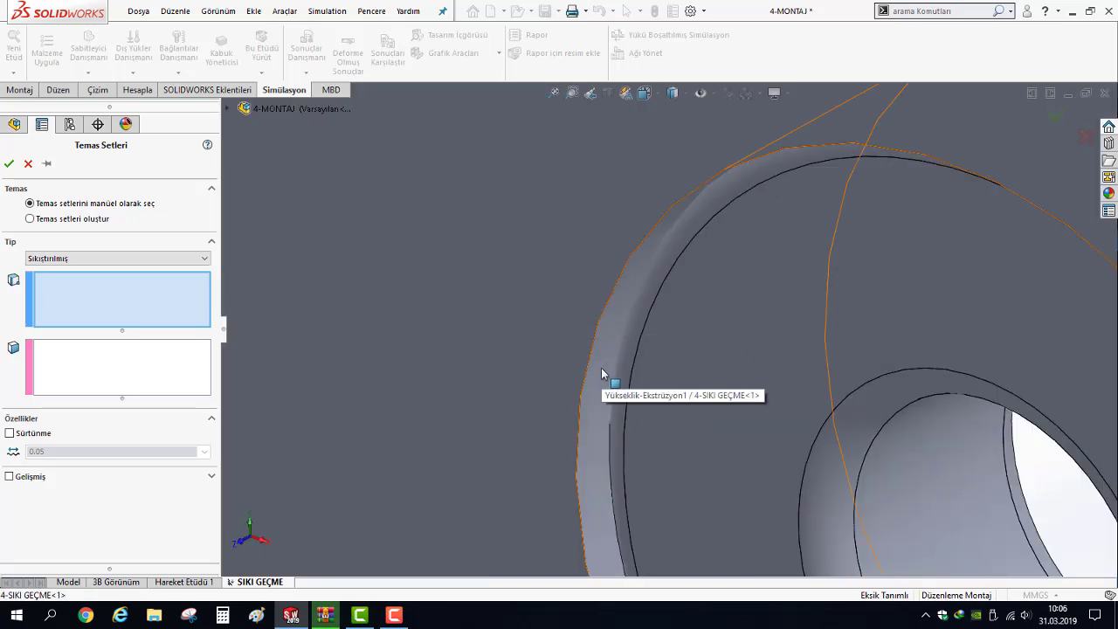
{"action": "left_click", "coordinate": [601, 368]}
{"action": "left_click", "coordinate": [73, 368]}
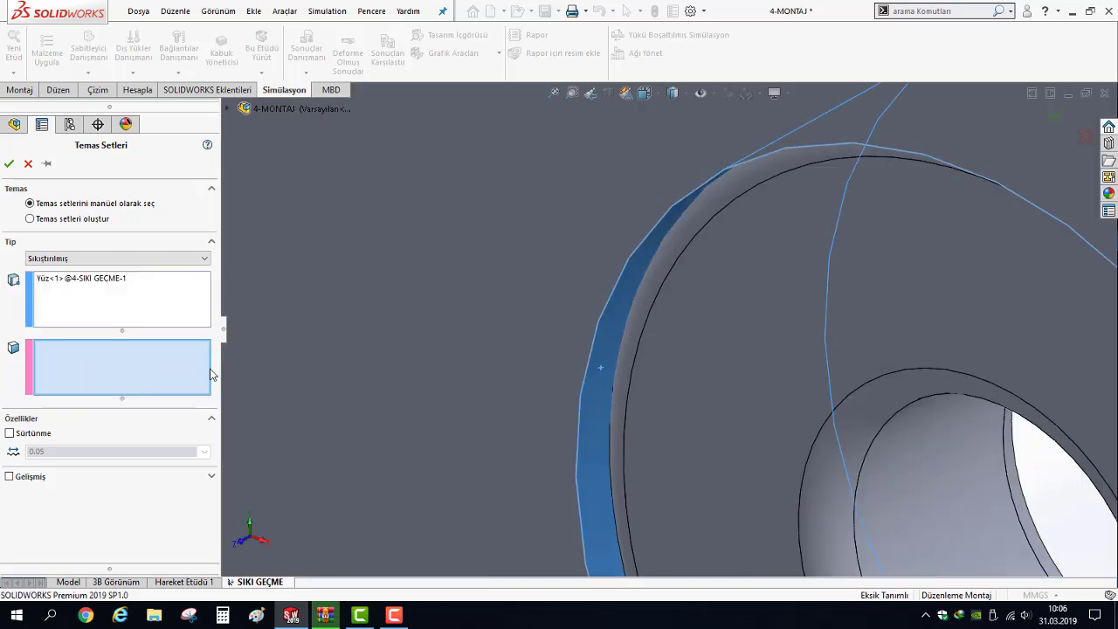
{"action": "scroll", "coordinate": [415, 359], "scroll_direction": "up", "scroll_amount": 3}
{"action": "scroll", "coordinate": [619, 337], "scroll_direction": "up", "scroll_amount": 3}
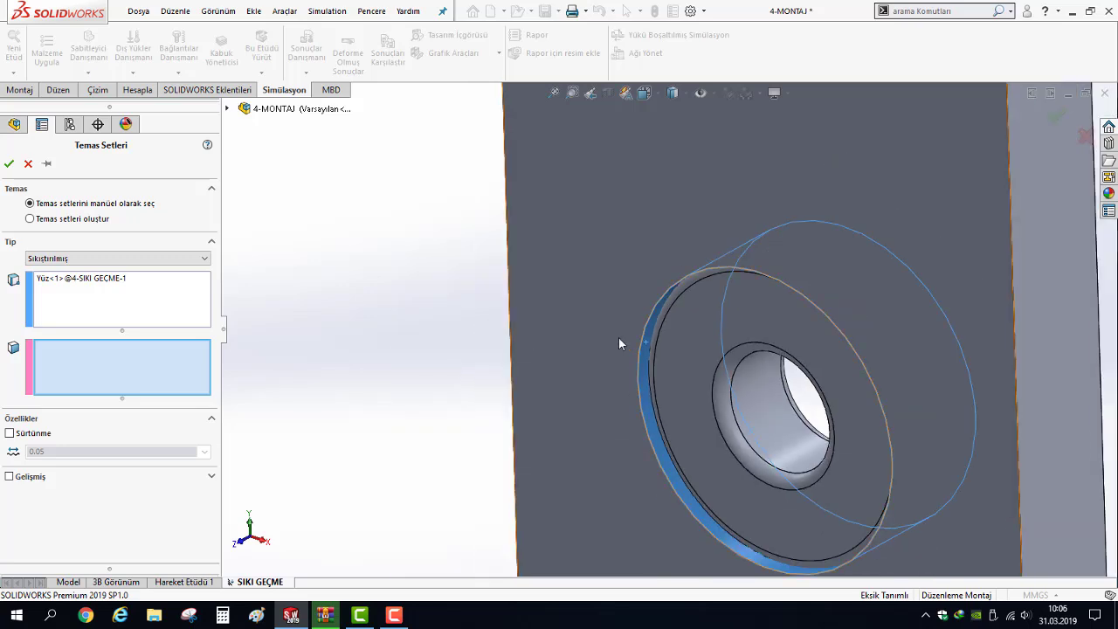
{"action": "left_click", "coordinate": [702, 324]}
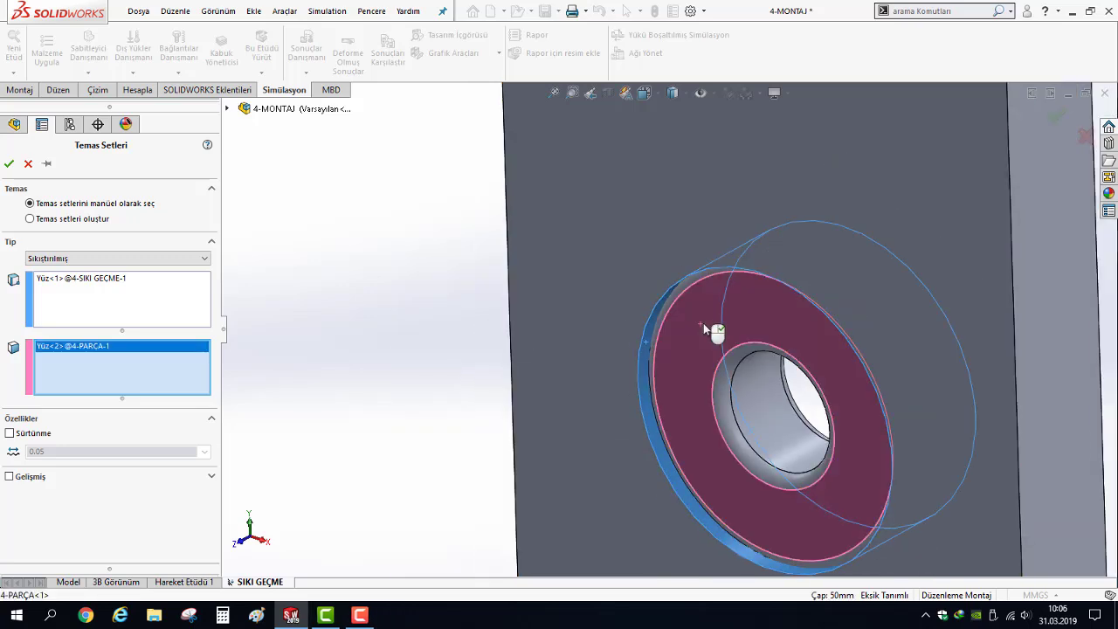
{"action": "left_click", "coordinate": [704, 323]}
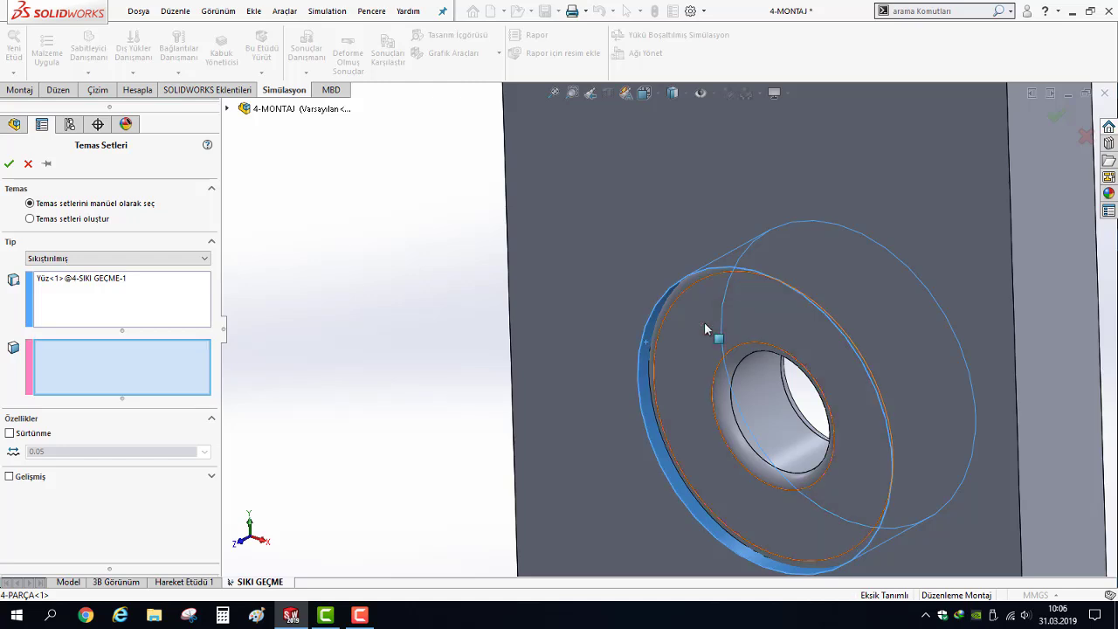
Clear Set 1 and reselect the washer face using Select Other
{"action": "right_click", "coordinate": [88, 280]}
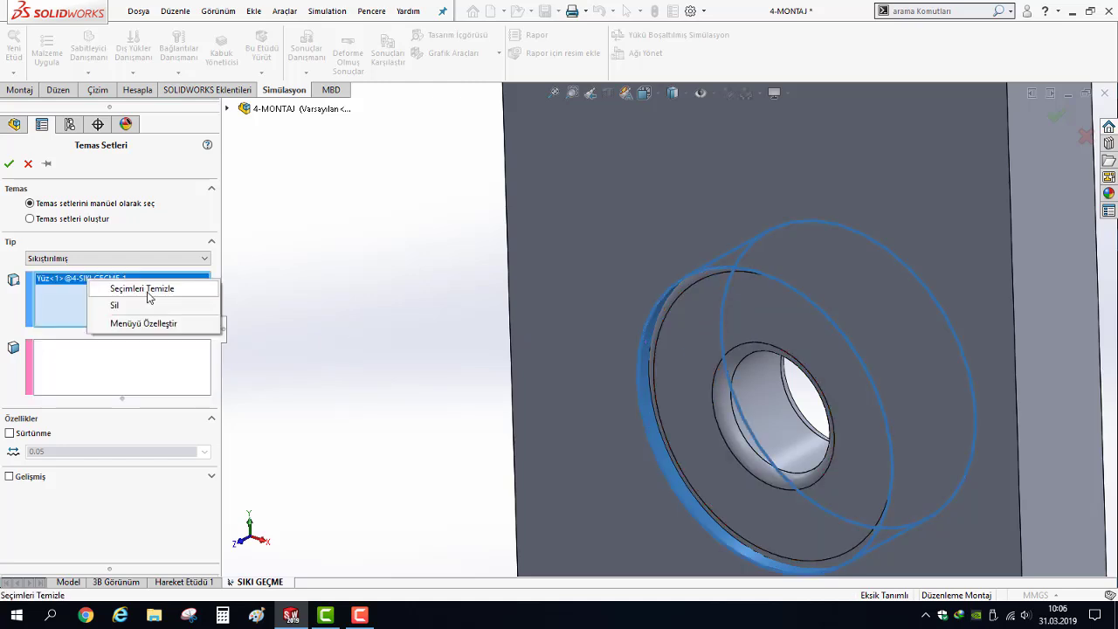
{"action": "left_click", "coordinate": [148, 297]}
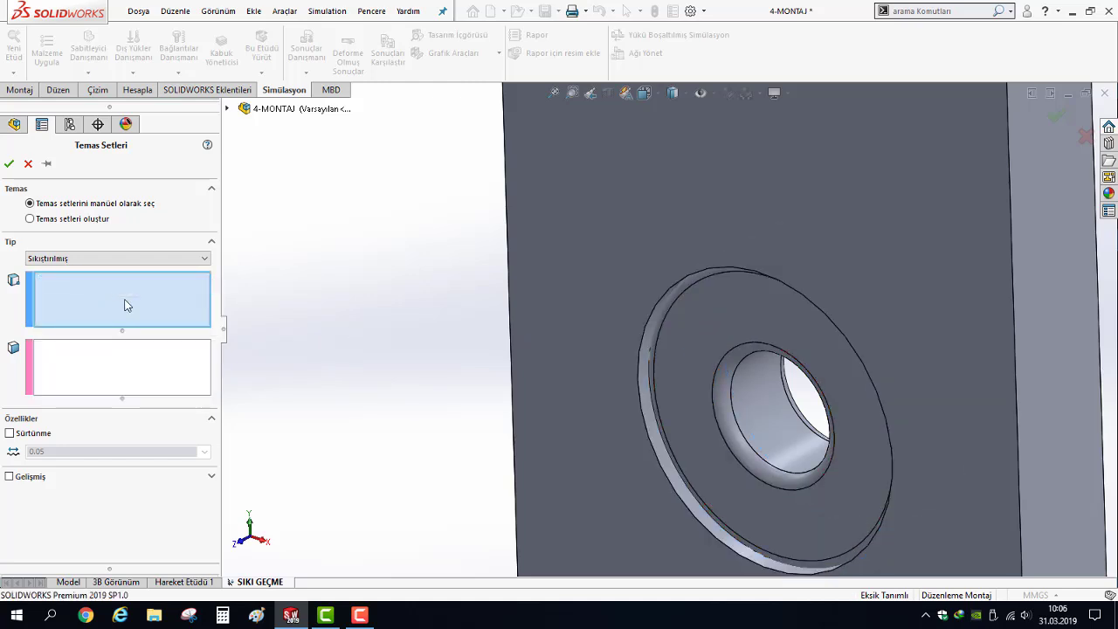
{"action": "left_click", "coordinate": [691, 351]}
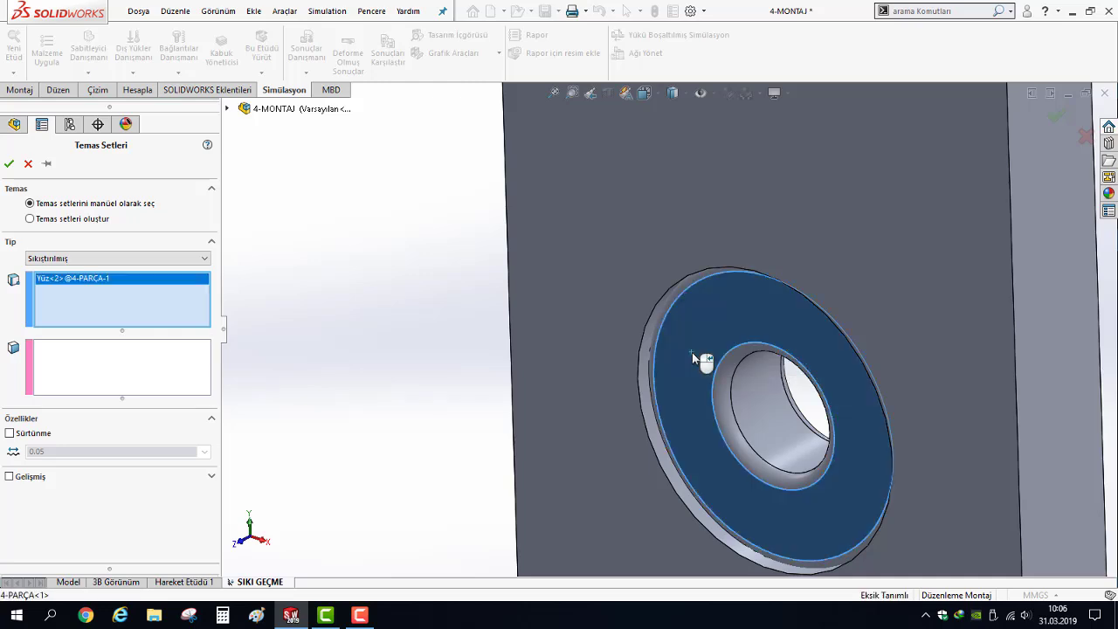
{"action": "left_click", "coordinate": [692, 352]}
{"action": "right_click", "coordinate": [695, 339]}
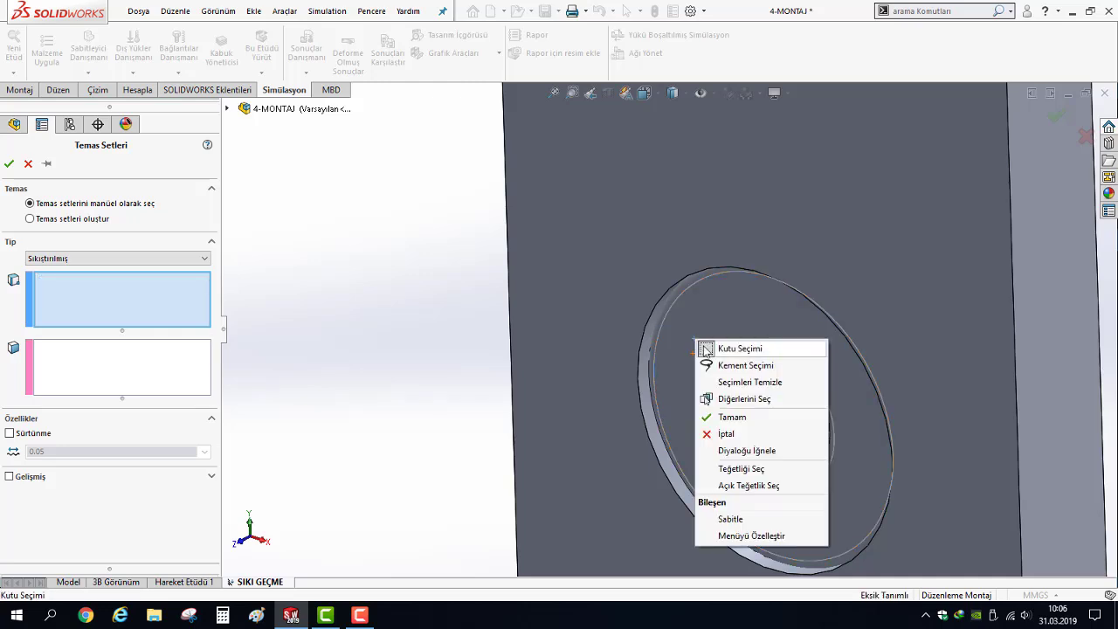
{"action": "left_click", "coordinate": [747, 399]}
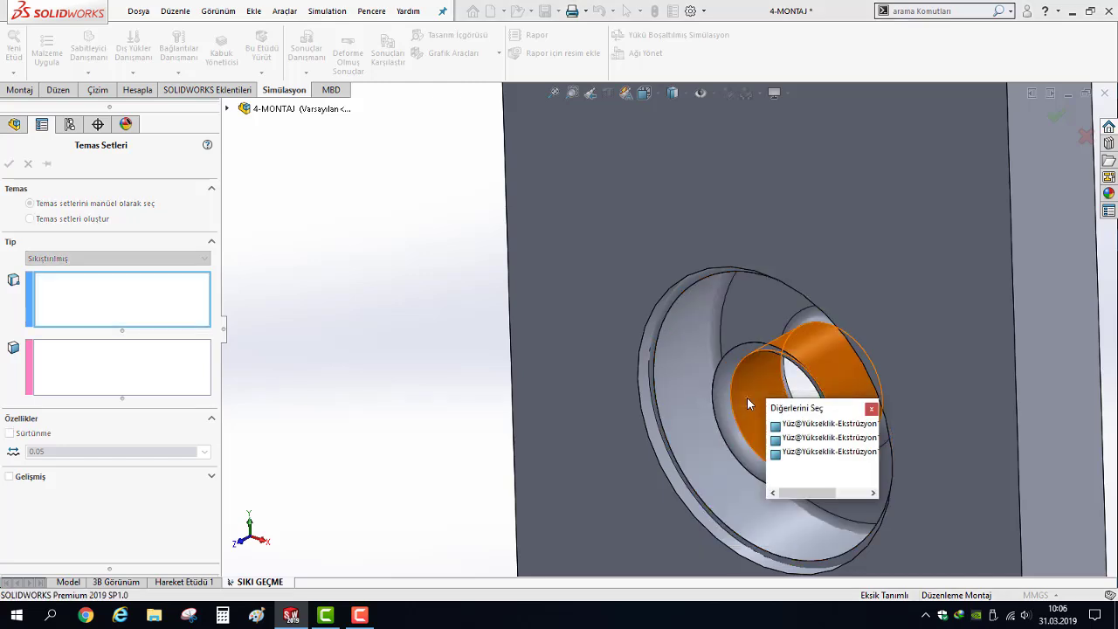
{"action": "left_click", "coordinate": [812, 447]}
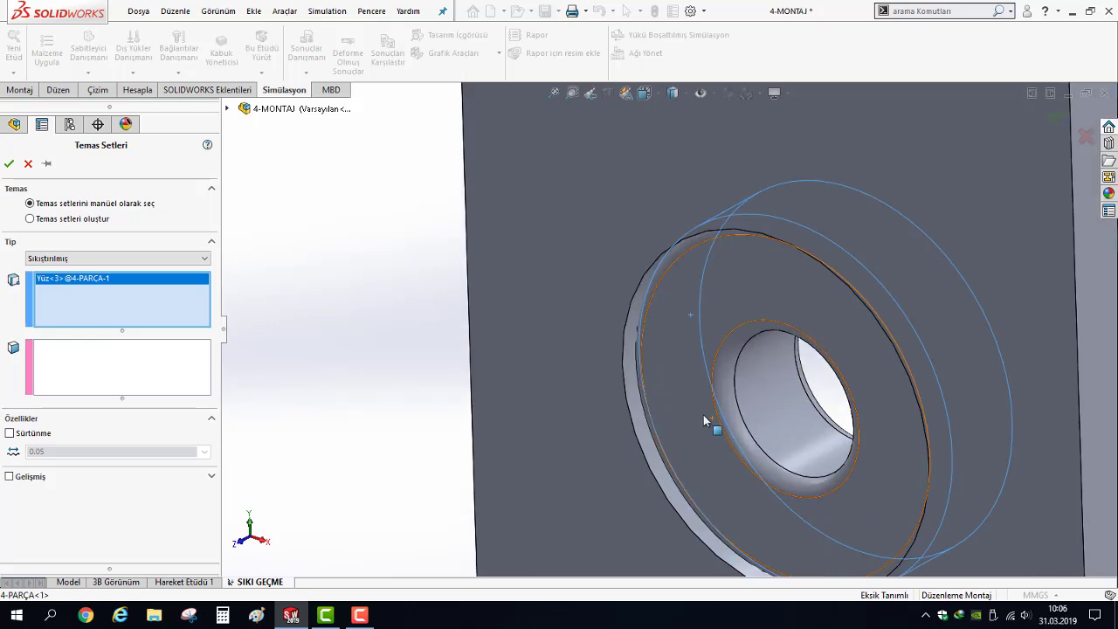
{"action": "middle_click_drag", "start_coordinate": [710, 432], "coordinate": [670, 254]}
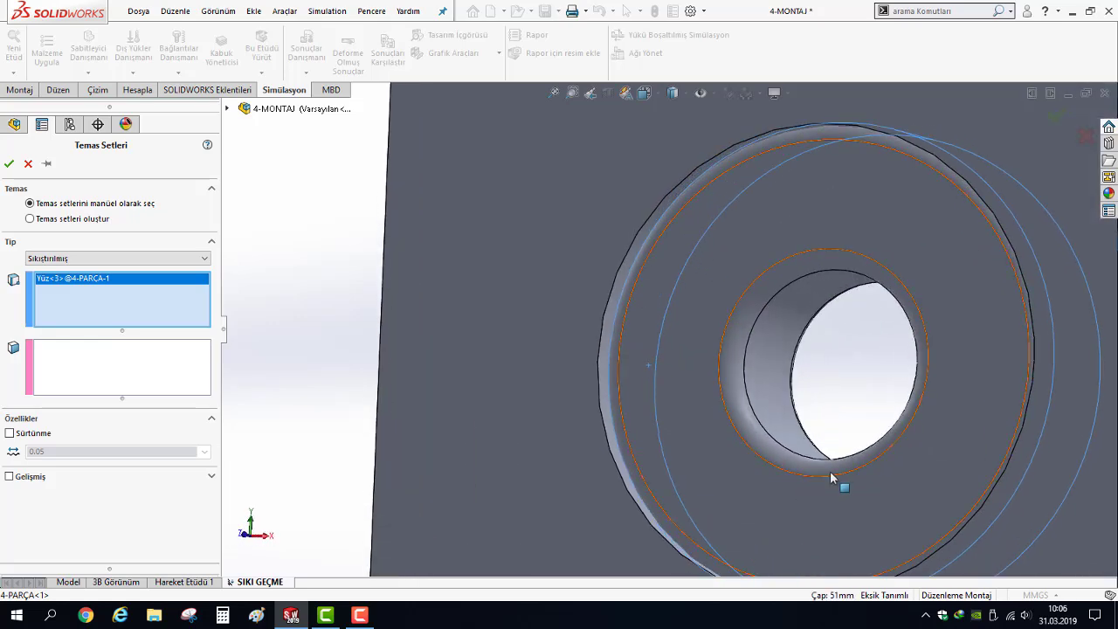
{"action": "scroll", "coordinate": [699, 406], "scroll_direction": "up", "scroll_amount": 5}
Pick the plate's hole face for Set 2 and confirm the shrink-fit contact set
{"action": "left_click", "coordinate": [131, 374]}
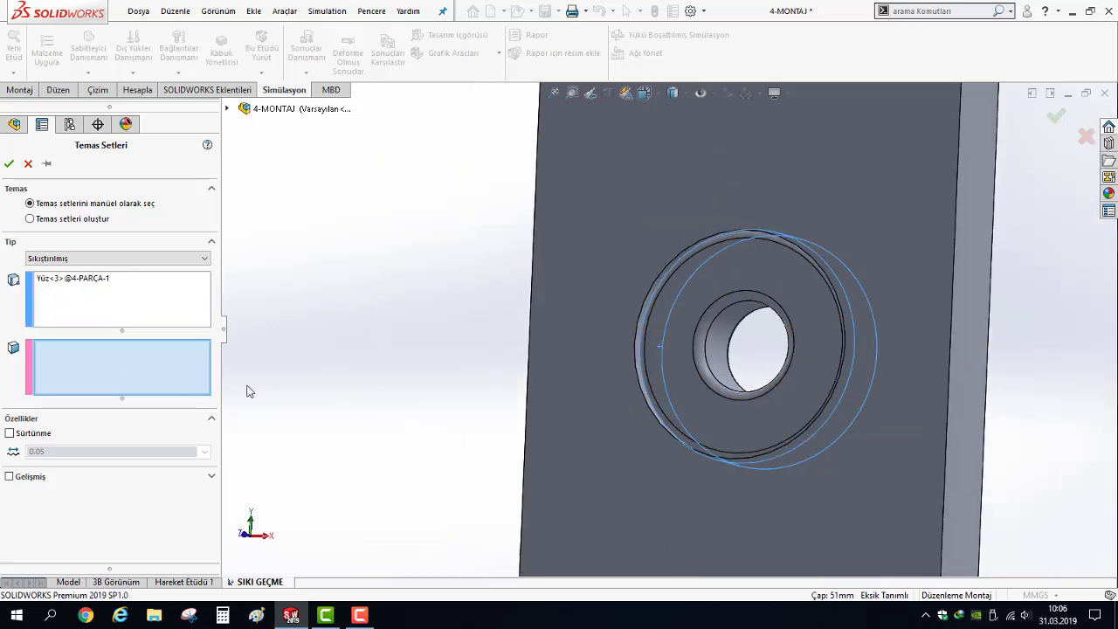
{"action": "scroll", "coordinate": [670, 289], "scroll_direction": "down", "scroll_amount": 2}
{"action": "scroll", "coordinate": [626, 332], "scroll_direction": "down", "scroll_amount": 3}
{"action": "scroll", "coordinate": [593, 345], "scroll_direction": "down", "scroll_amount": 2}
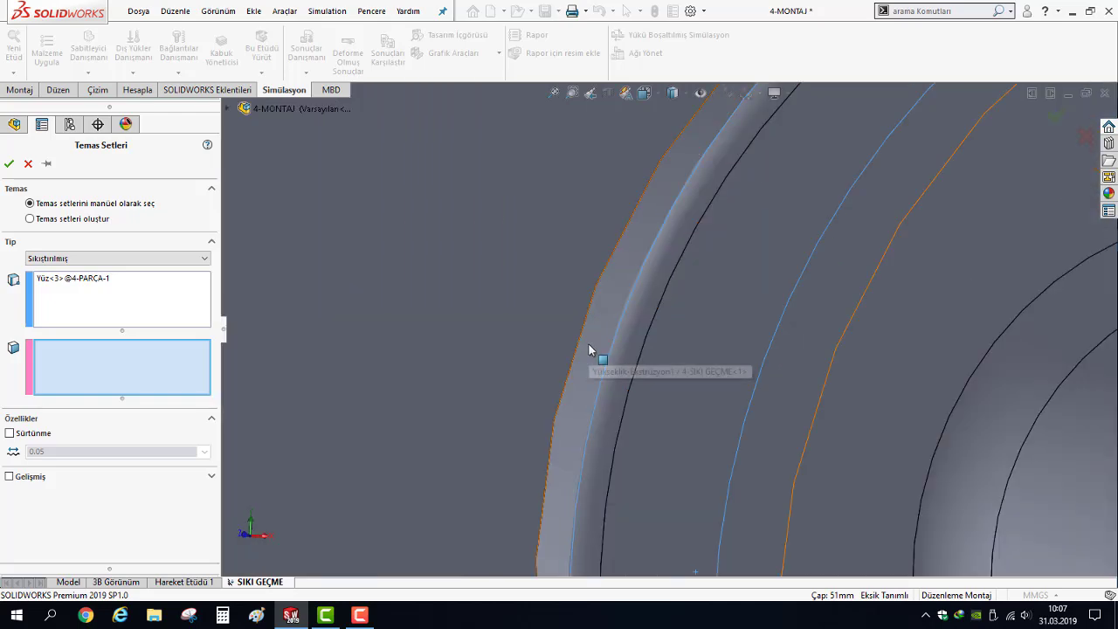
{"action": "left_click", "coordinate": [590, 344]}
{"action": "scroll", "coordinate": [646, 320], "scroll_direction": "up", "scroll_amount": 2}
{"action": "scroll", "coordinate": [654, 321], "scroll_direction": "up", "scroll_amount": 2}
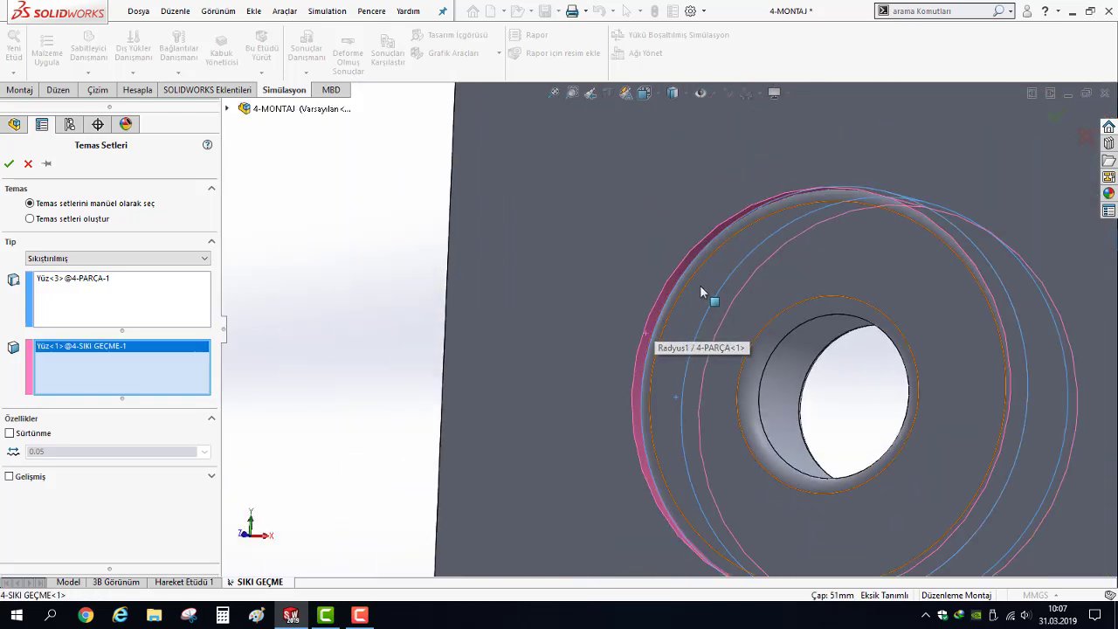
{"action": "middle_click_drag", "start_coordinate": [700, 285], "coordinate": [849, 503]}
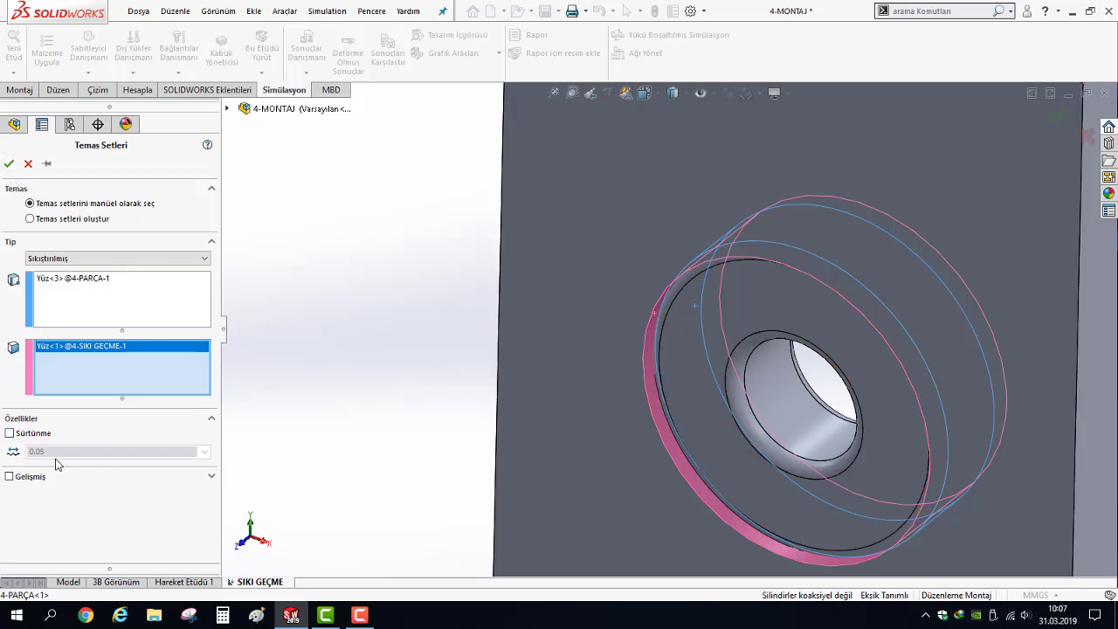
{"action": "left_click", "coordinate": [10, 165]}
{"action": "key", "text": "ctrl+7"}
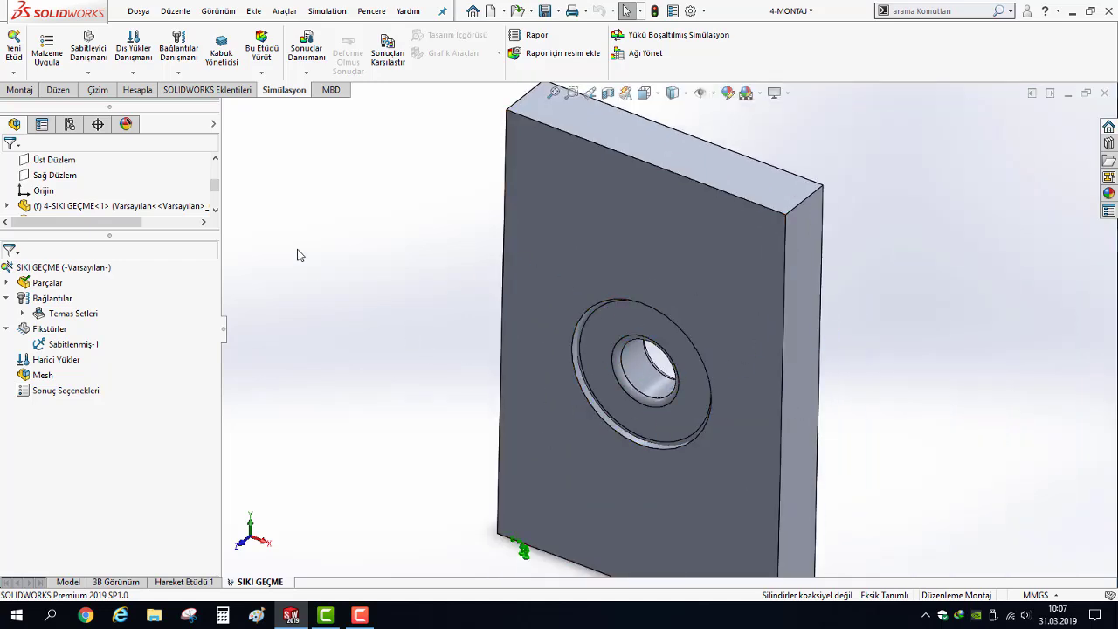
Open the Montaj tools and select the washer and the plate to view their dimensions
{"action": "left_click", "coordinate": [21, 90]}
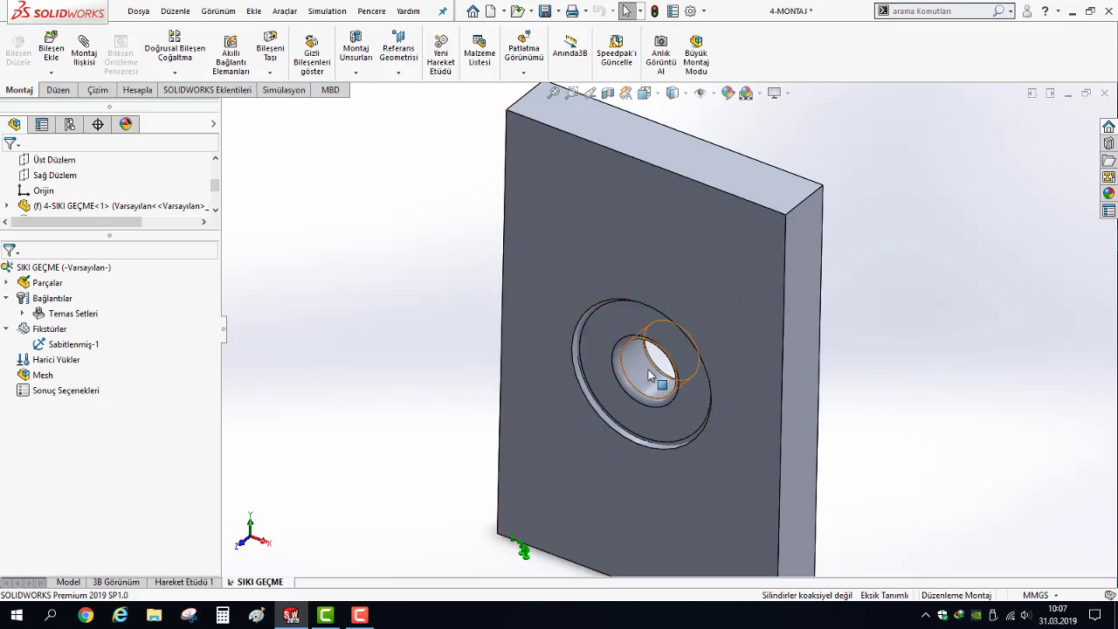
{"action": "scroll", "coordinate": [649, 380], "scroll_direction": "up", "scroll_amount": 2}
{"action": "middle_click_drag", "start_coordinate": [649, 380], "coordinate": [706, 313]}
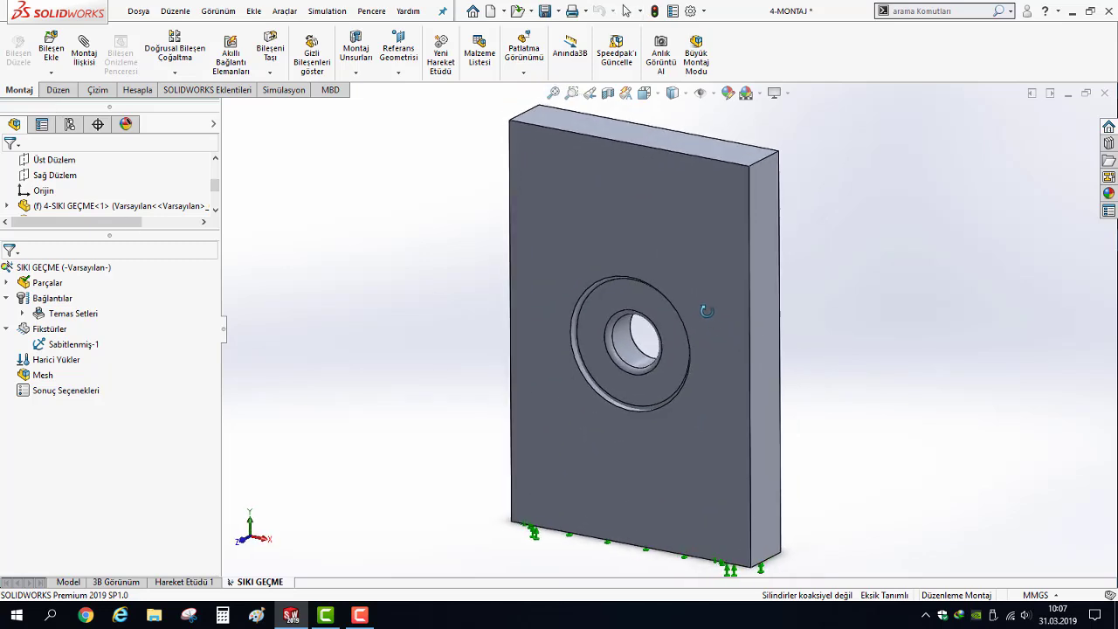
{"action": "left_click", "coordinate": [609, 316]}
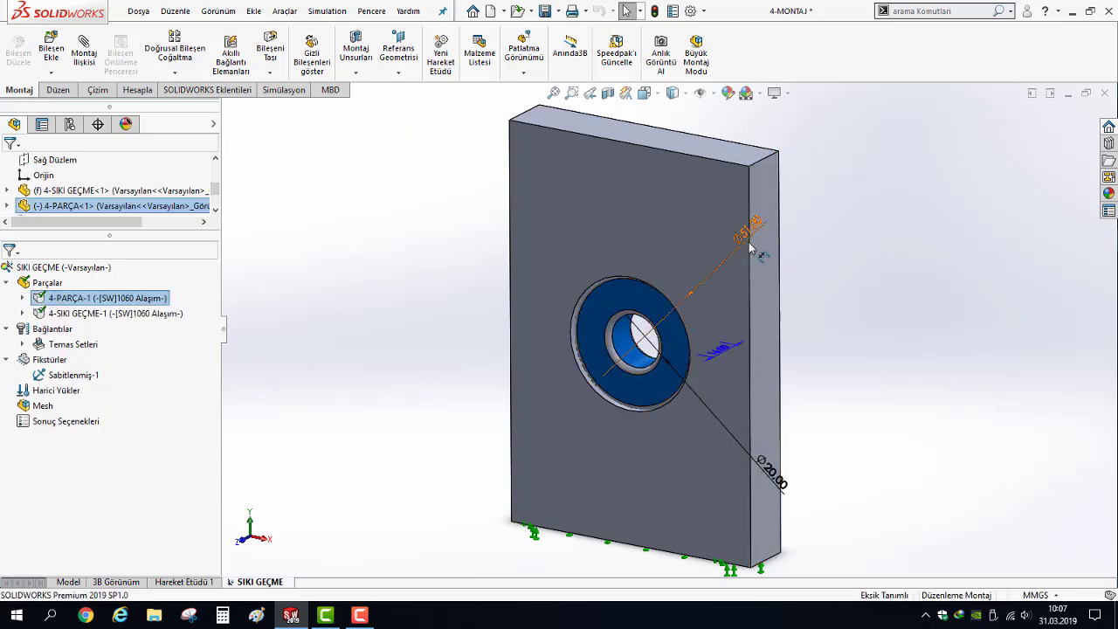
{"action": "left_click", "coordinate": [808, 308]}
{"action": "scroll", "coordinate": [592, 348], "scroll_direction": "down", "scroll_amount": 2}
{"action": "scroll", "coordinate": [603, 332], "scroll_direction": "down", "scroll_amount": 3}
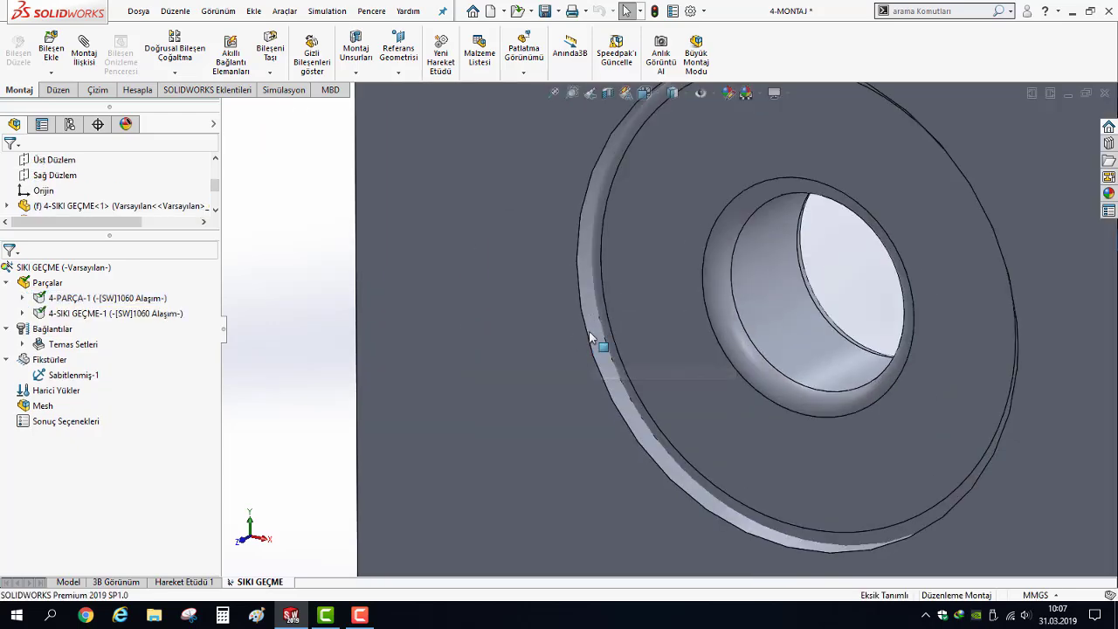
{"action": "scroll", "coordinate": [616, 311], "scroll_direction": "down", "scroll_amount": 2}
{"action": "left_click", "coordinate": [616, 312]}
{"action": "scroll", "coordinate": [647, 367], "scroll_direction": "up", "scroll_amount": 2}
{"action": "scroll", "coordinate": [655, 402], "scroll_direction": "up", "scroll_amount": 3}
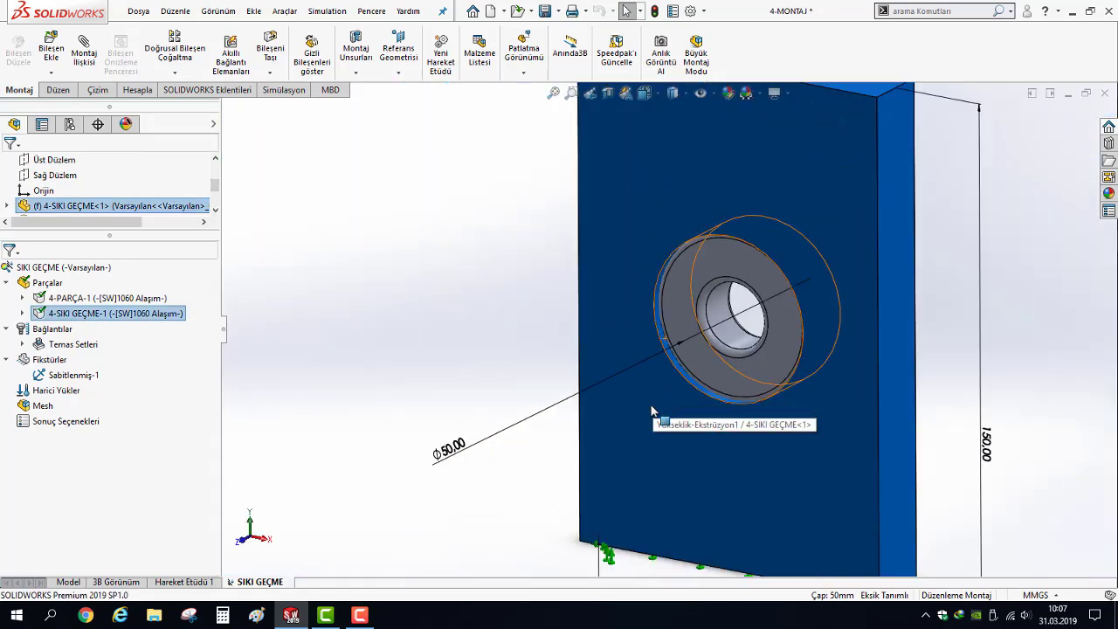
{"action": "scroll", "coordinate": [654, 414], "scroll_direction": "up", "scroll_amount": 2}
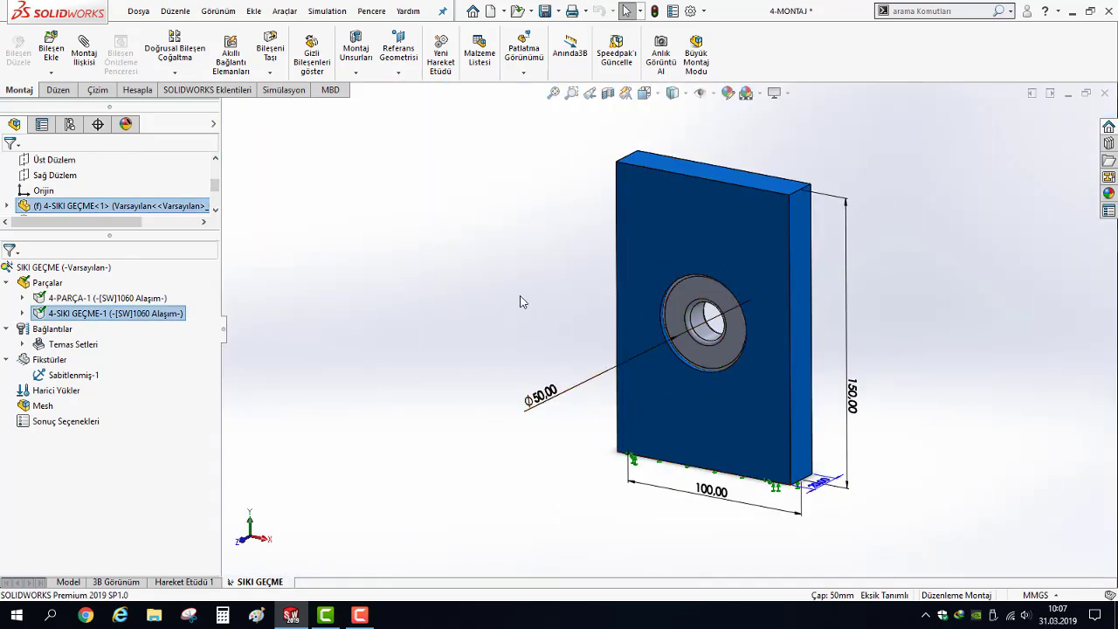
{"action": "left_click", "coordinate": [574, 311]}
{"action": "scroll", "coordinate": [762, 312], "scroll_direction": "down", "scroll_amount": 1}
{"action": "scroll", "coordinate": [763, 311], "scroll_direction": "down", "scroll_amount": 2}
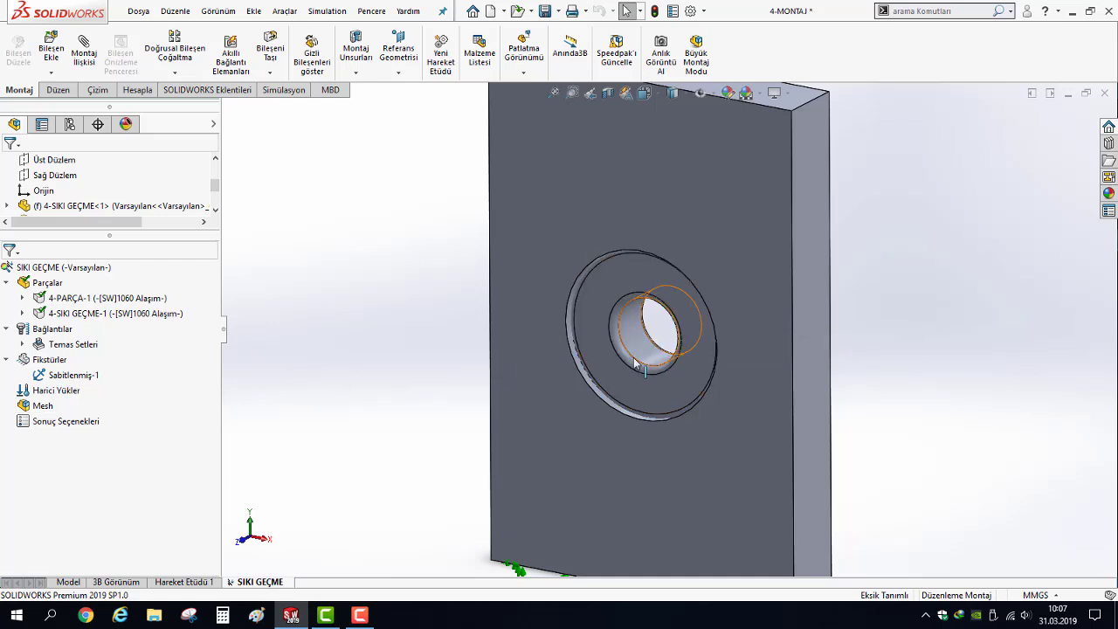
{"action": "scroll", "coordinate": [700, 325], "scroll_direction": "up", "scroll_amount": 3}
{"action": "scroll", "coordinate": [696, 280], "scroll_direction": "down", "scroll_amount": 2}
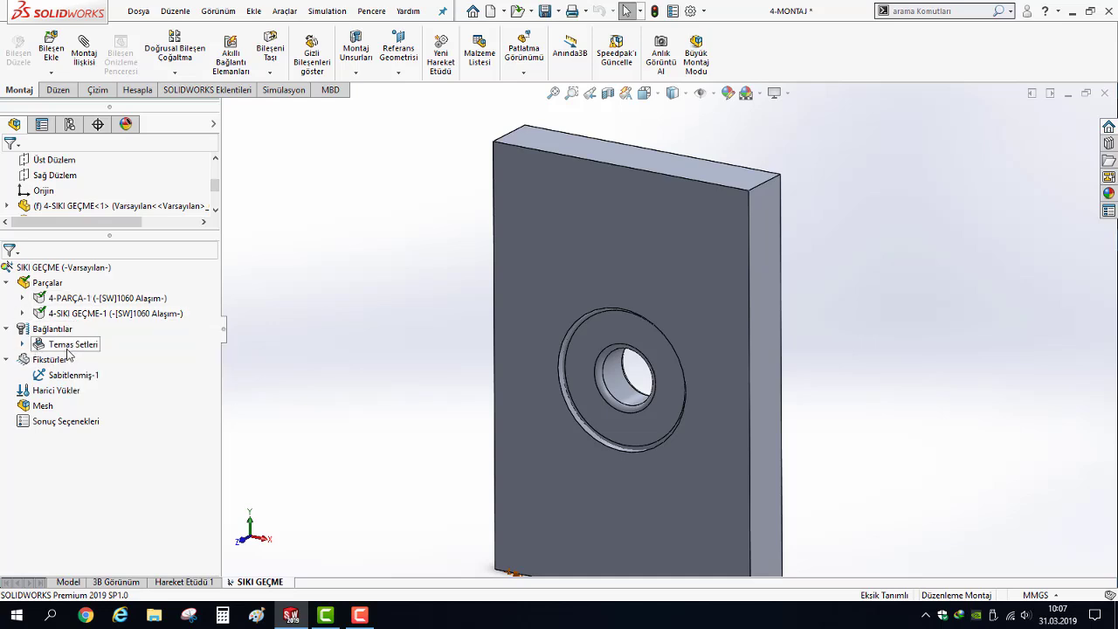
Expand Temas Setleri to show Temas Seti-1 and inspect fixture Sabitlenmiş-1
{"action": "left_click", "coordinate": [24, 345]}
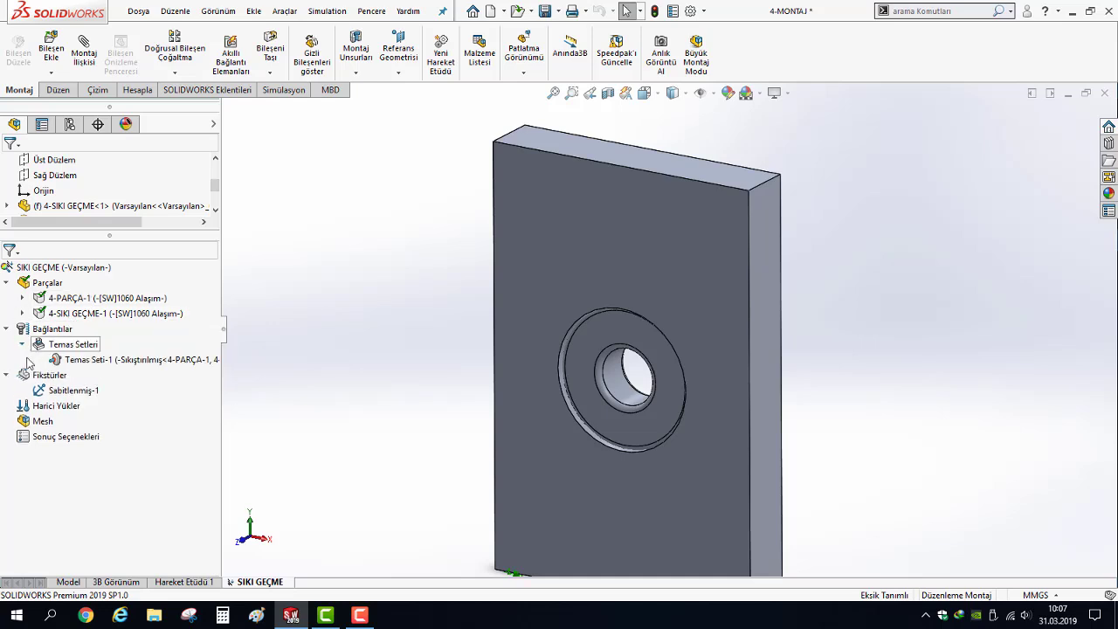
{"action": "left_click", "coordinate": [65, 390]}
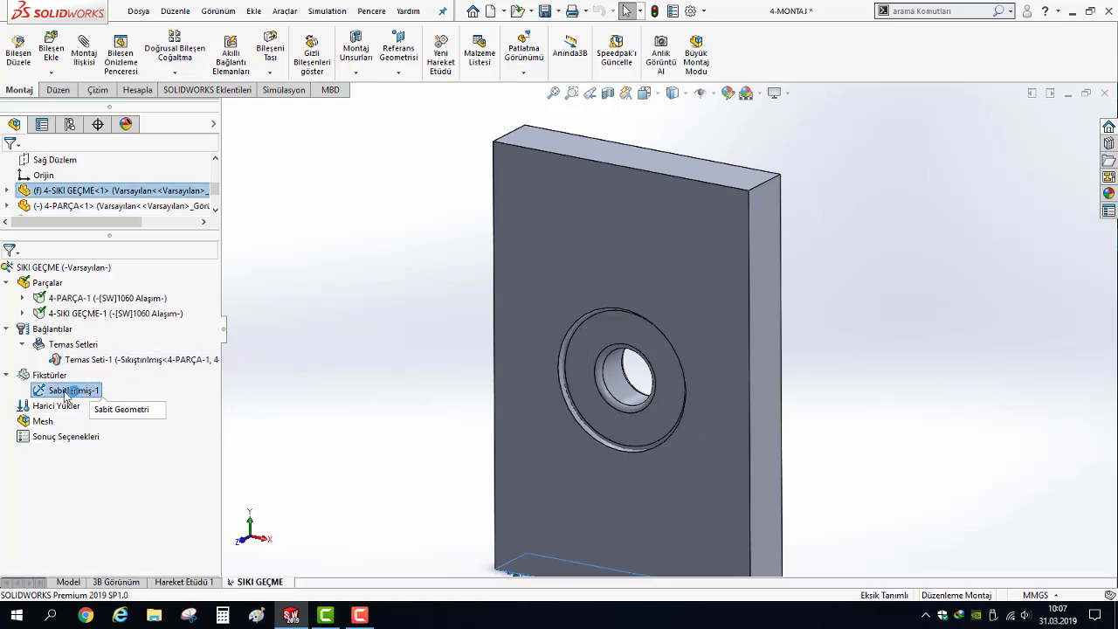
{"action": "left_click", "coordinate": [312, 314]}
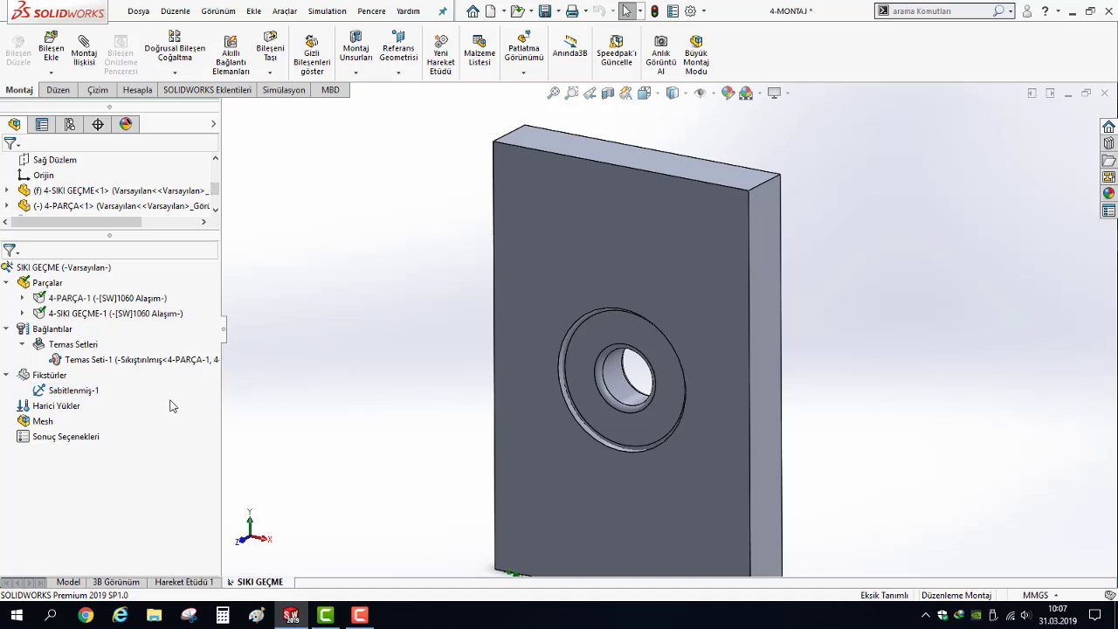
{"action": "left_click", "coordinate": [444, 482]}
{"action": "scroll", "coordinate": [489, 486], "scroll_direction": "up", "scroll_amount": 2}
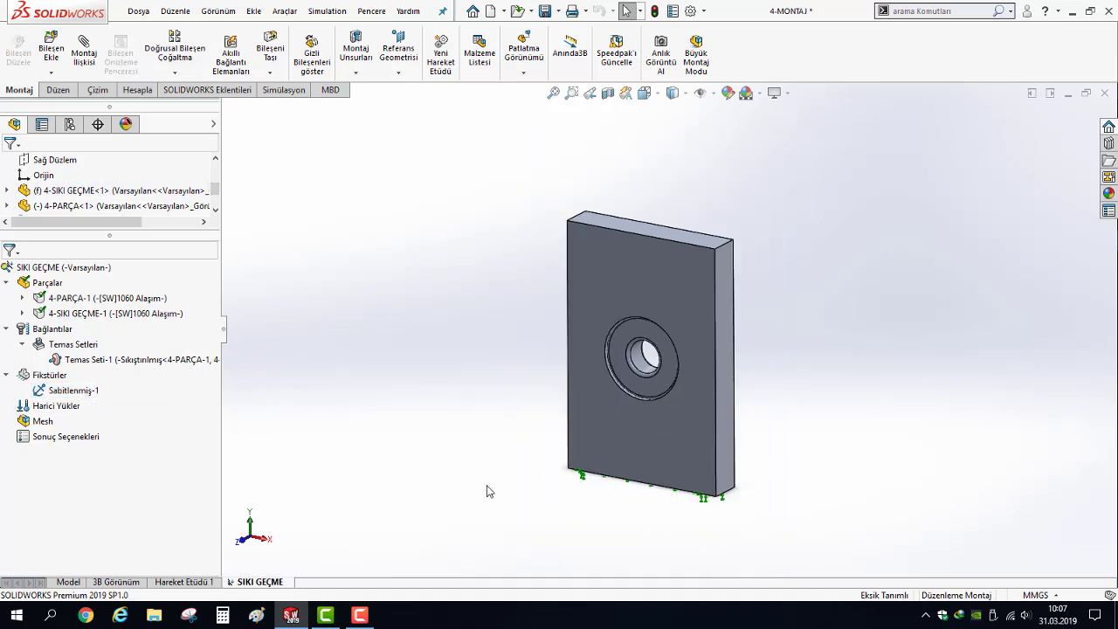
{"action": "scroll", "coordinate": [624, 495], "scroll_direction": "down", "scroll_amount": 2}
{"action": "scroll", "coordinate": [570, 482], "scroll_direction": "down", "scroll_amount": 2}
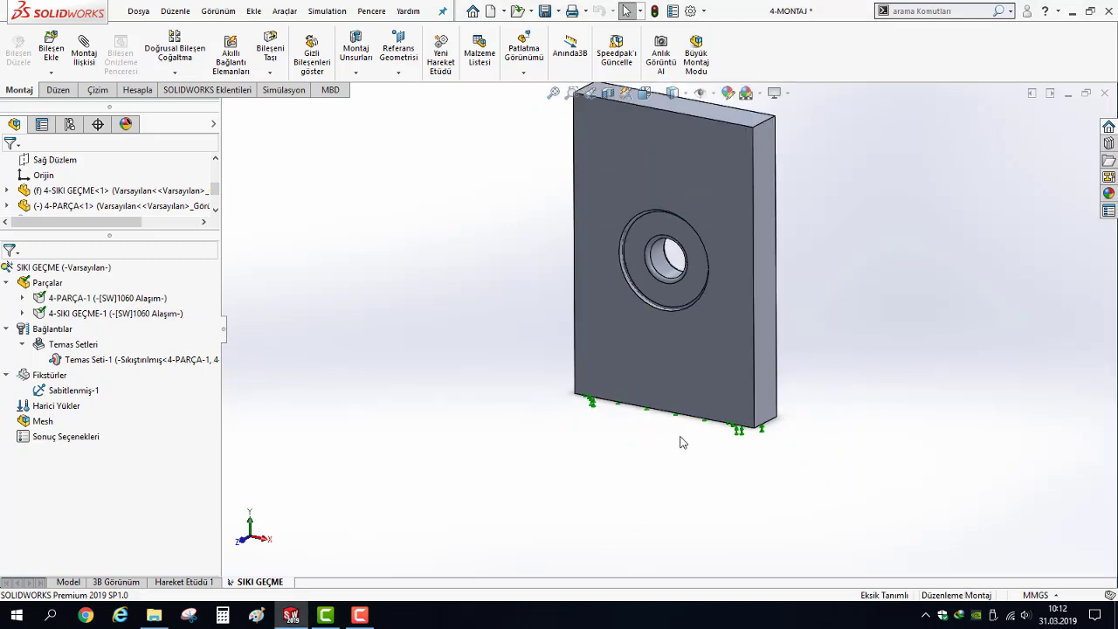
{"action": "scroll", "coordinate": [657, 324], "scroll_direction": "down", "scroll_amount": 3}
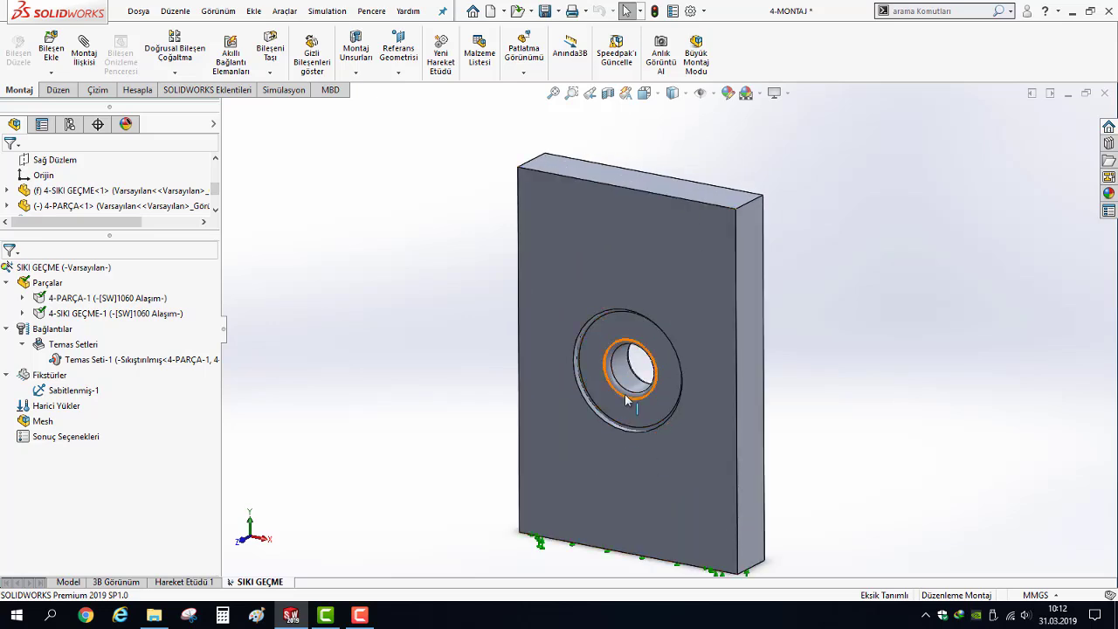
{"action": "left_click", "coordinate": [713, 93]}
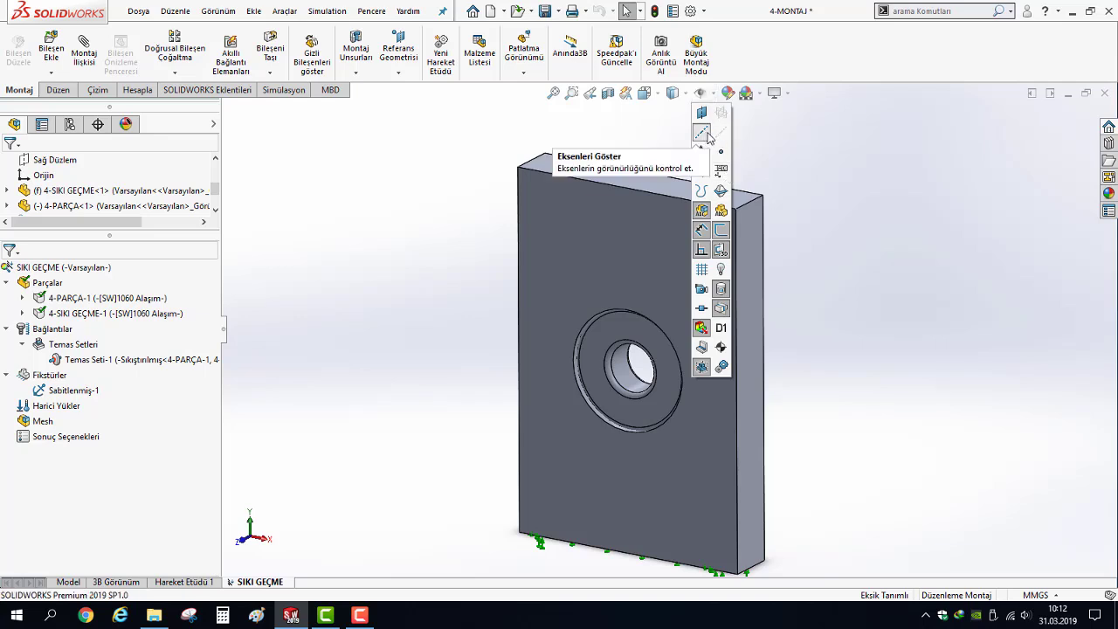
{"action": "left_click", "coordinate": [721, 133]}
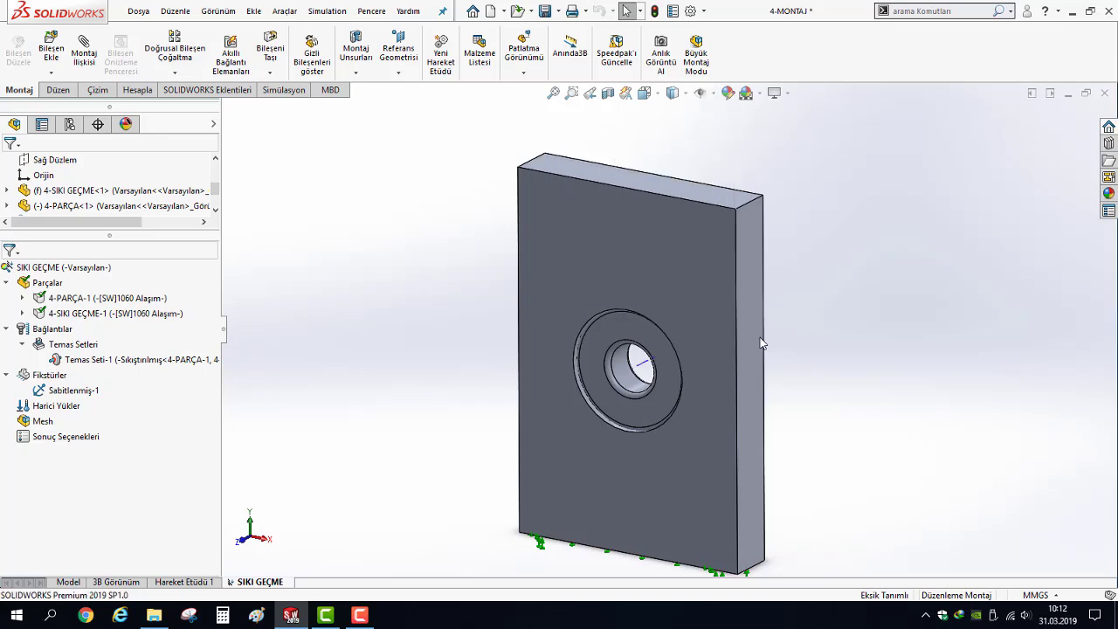
{"action": "scroll", "coordinate": [761, 344], "scroll_direction": "up", "scroll_amount": 1}
{"action": "scroll", "coordinate": [774, 404], "scroll_direction": "up", "scroll_amount": 1}
{"action": "scroll", "coordinate": [749, 400], "scroll_direction": "up", "scroll_amount": 1}
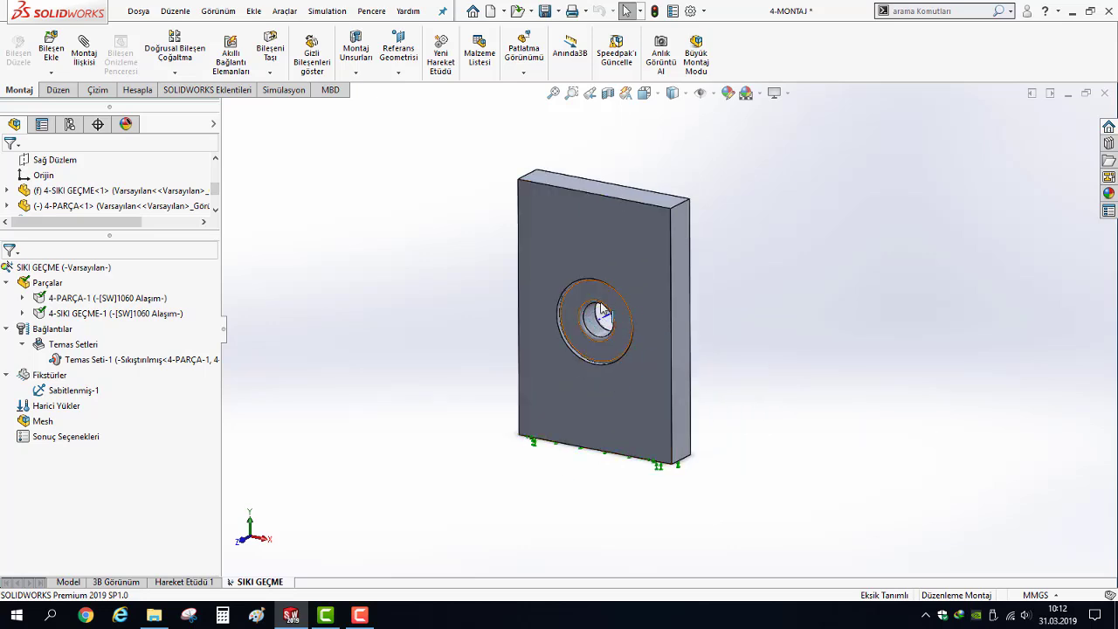
Add a Silindirik Yüzlerde fixture on the hole's inner face with axial movement set to 0 mm
{"action": "right_click", "coordinate": [53, 376]}
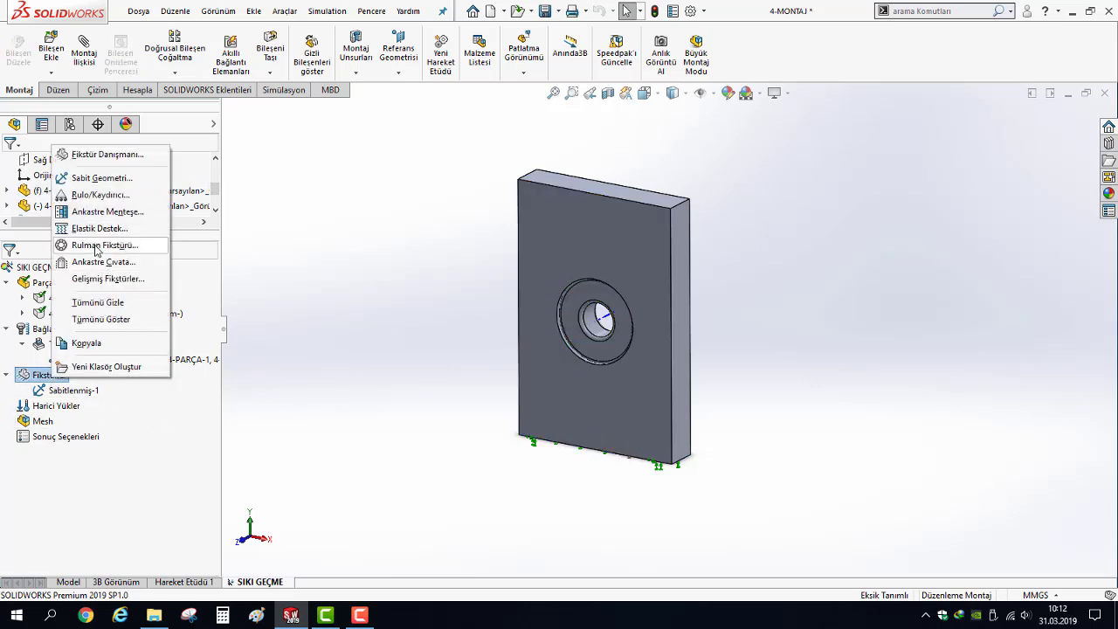
{"action": "left_click", "coordinate": [102, 280]}
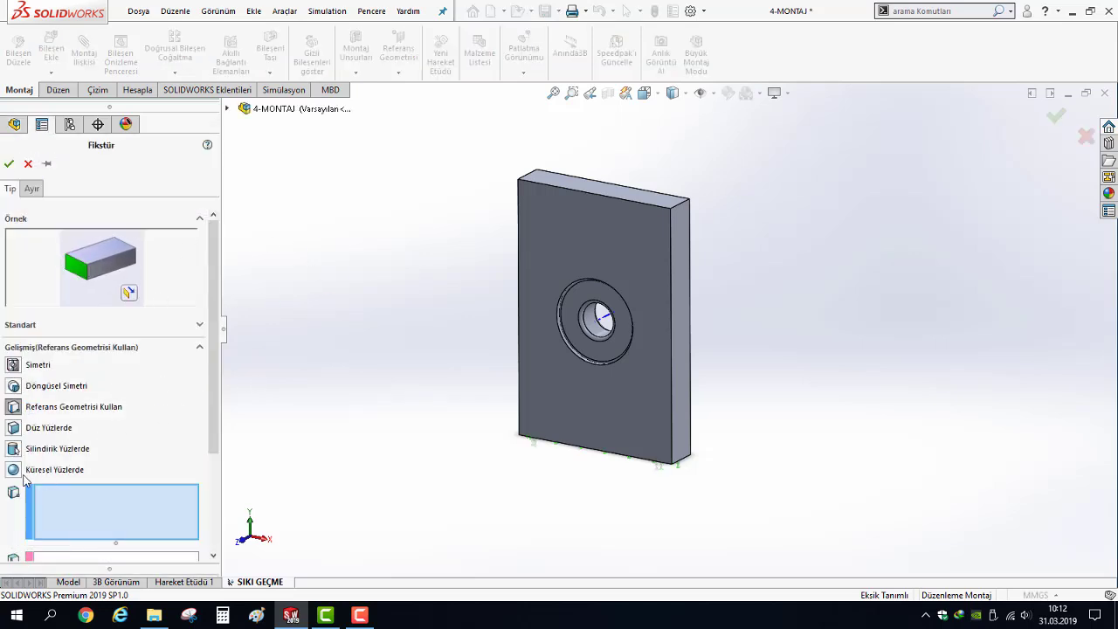
{"action": "left_click_drag", "start_coordinate": [210, 421], "coordinate": [215, 491]}
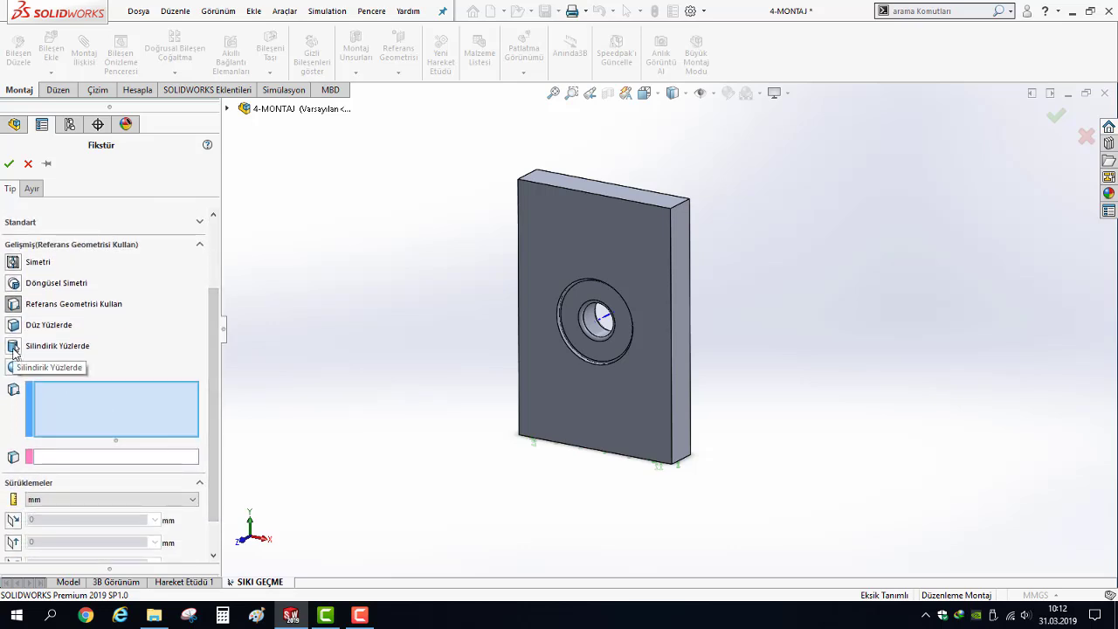
{"action": "left_click", "coordinate": [13, 346]}
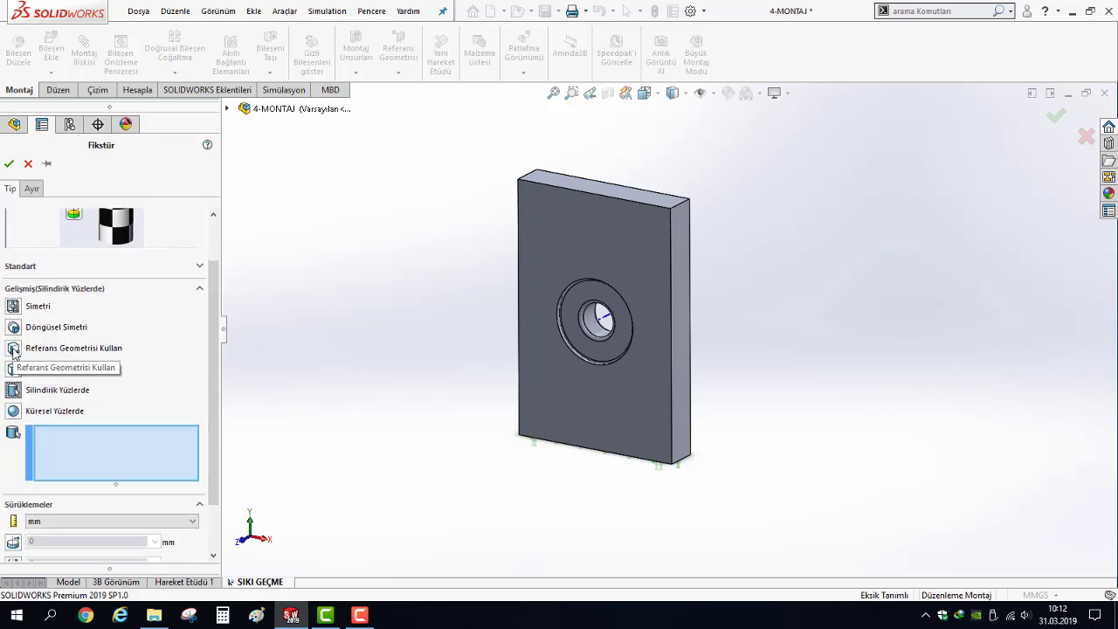
{"action": "scroll", "coordinate": [609, 319], "scroll_direction": "down", "scroll_amount": 3}
{"action": "scroll", "coordinate": [609, 319], "scroll_direction": "down", "scroll_amount": 2}
{"action": "left_click", "coordinate": [612, 329]}
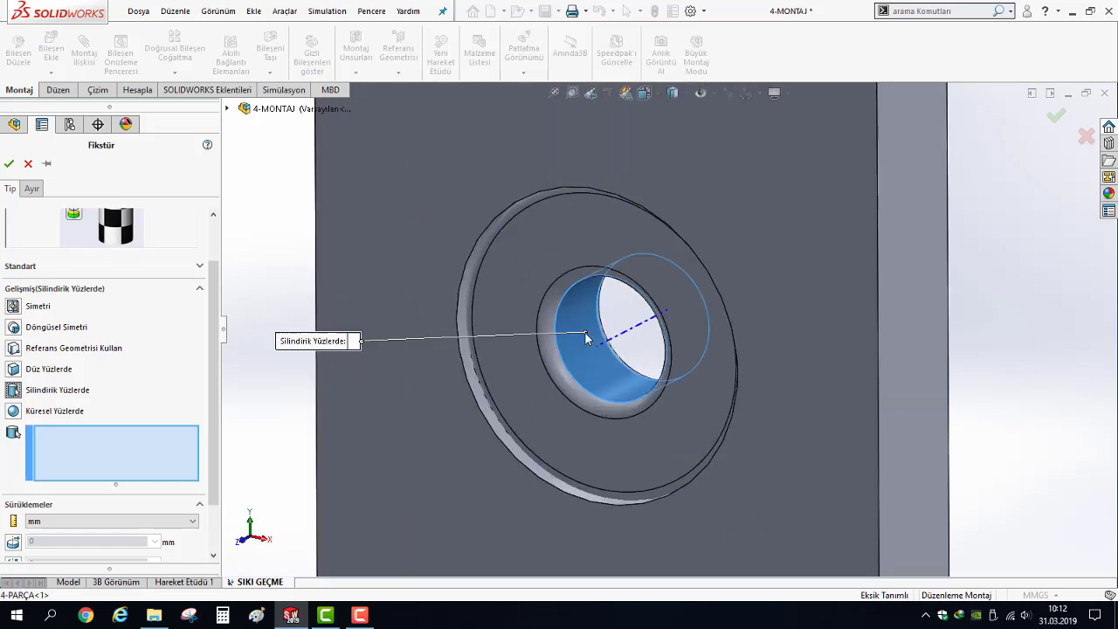
{"action": "scroll", "coordinate": [603, 358], "scroll_direction": "up", "scroll_amount": 3}
{"action": "scroll", "coordinate": [588, 387], "scroll_direction": "up", "scroll_amount": 2}
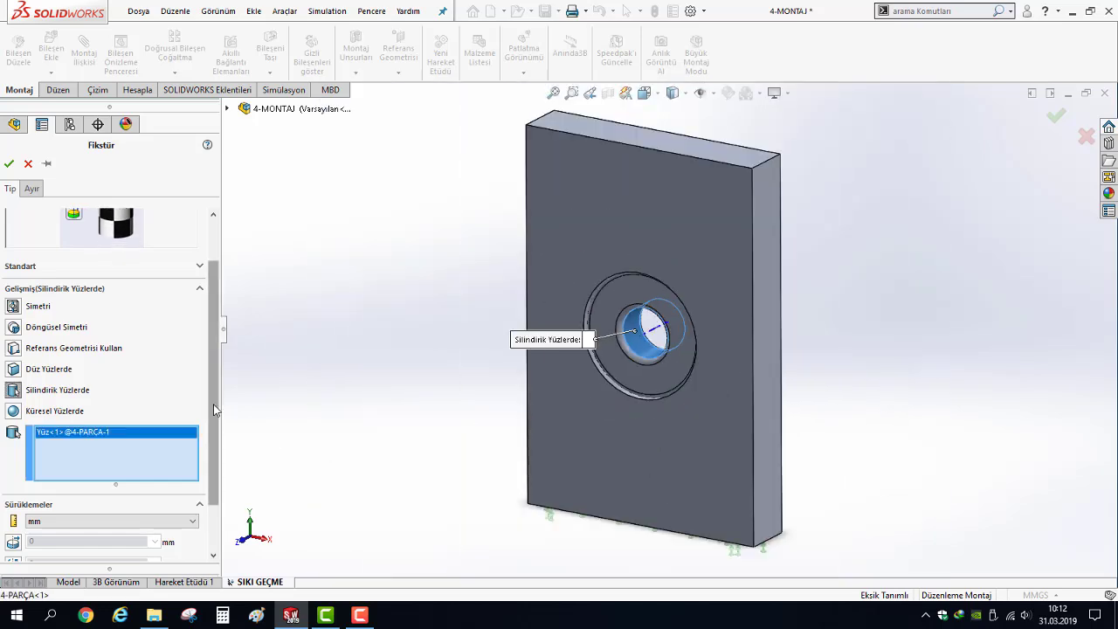
{"action": "scroll", "coordinate": [214, 406], "scroll_direction": "down", "scroll_amount": 3}
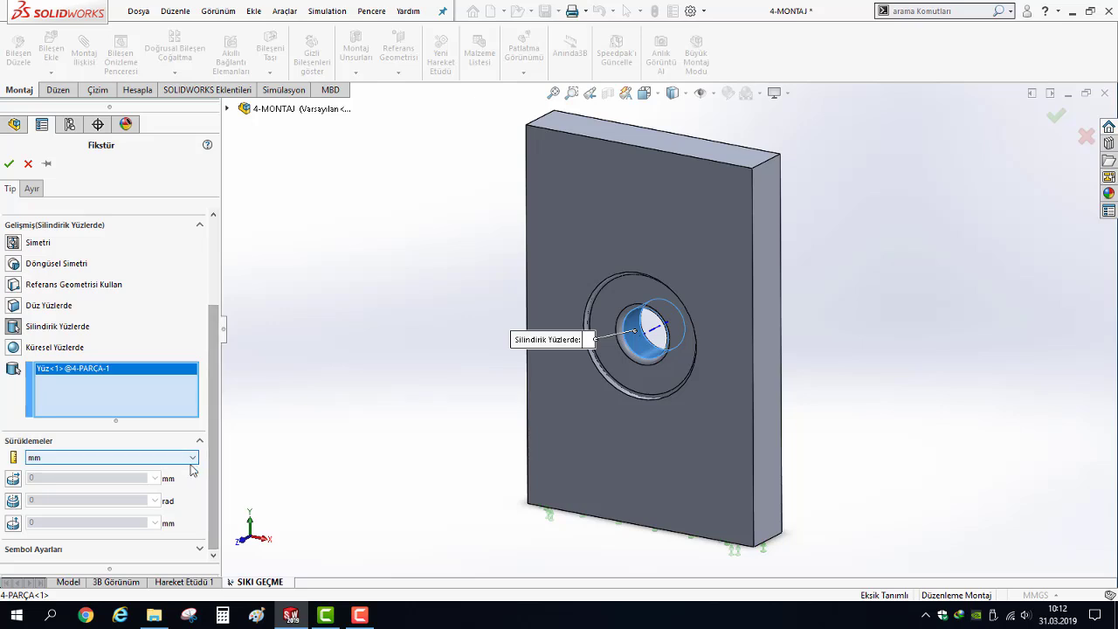
{"action": "left_click", "coordinate": [13, 524]}
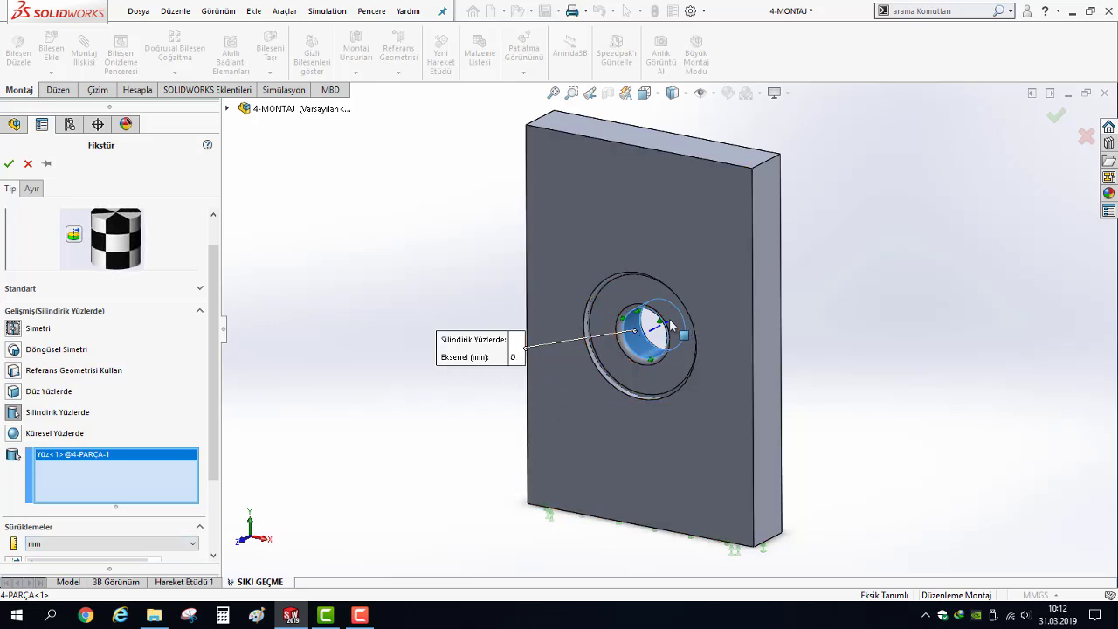
{"action": "left_click", "coordinate": [9, 165]}
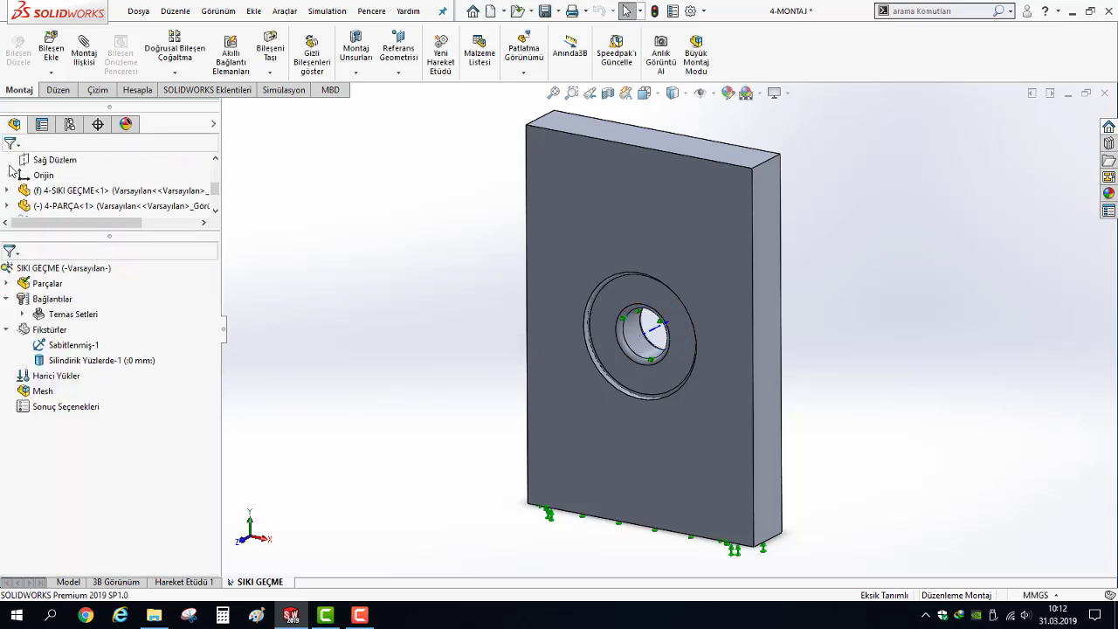
Run the SIKI GEÇME study with Çalıştır and expand the solver progress details
{"action": "key", "text": "f"}
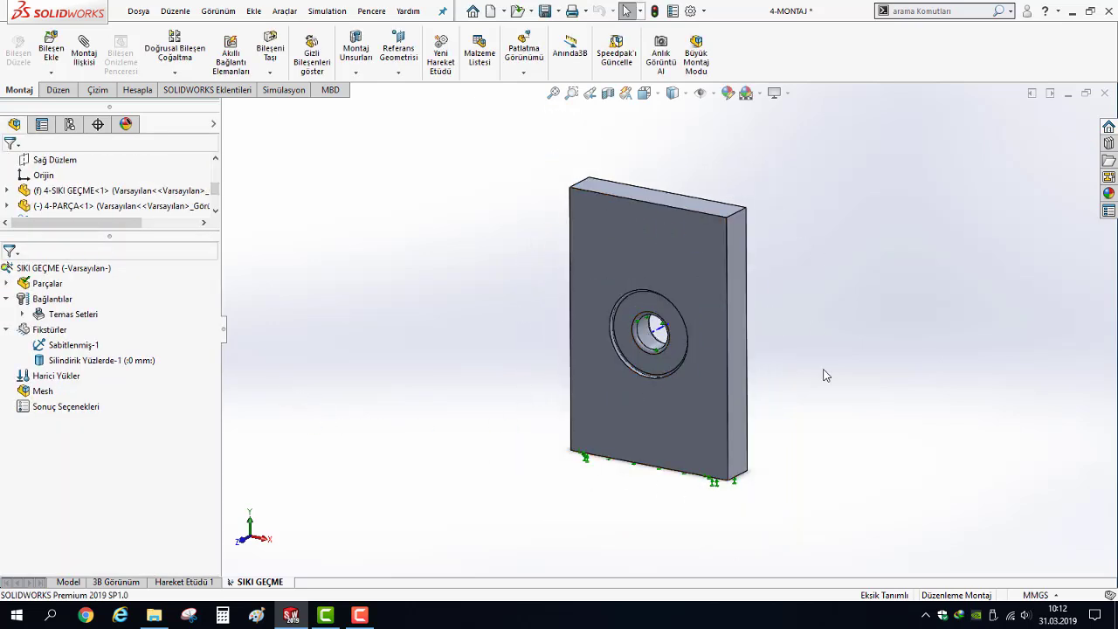
{"action": "key", "text": "z"}
{"action": "scroll", "coordinate": [770, 289], "scroll_direction": "down", "scroll_amount": 2}
{"action": "scroll", "coordinate": [770, 290], "scroll_direction": "down", "scroll_amount": 2}
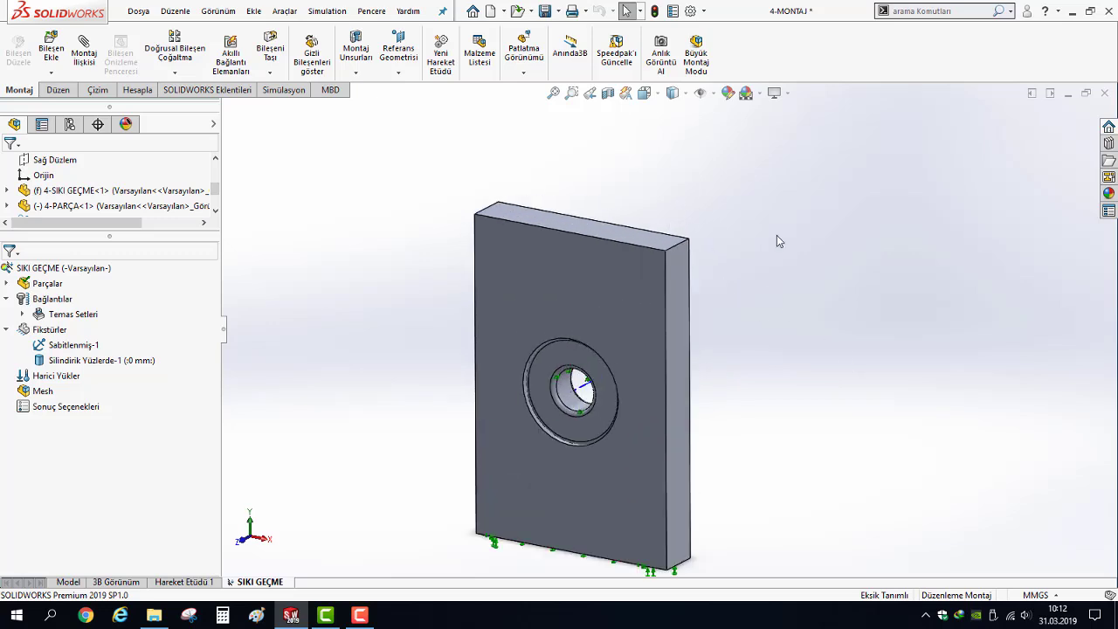
{"action": "key", "text": "z"}
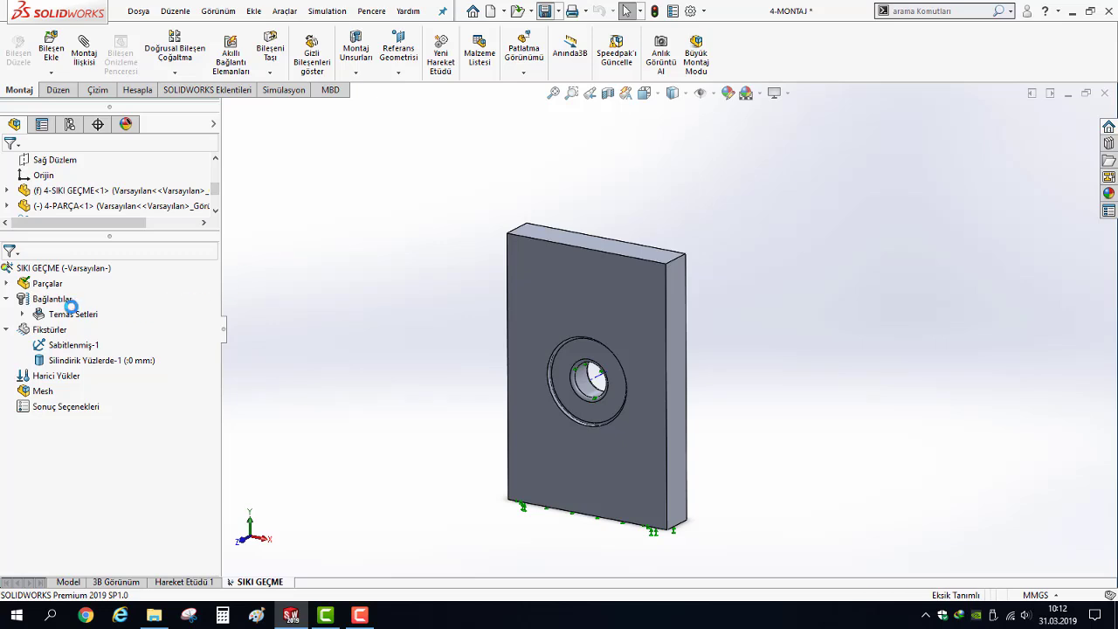
{"action": "right_click", "coordinate": [39, 275]}
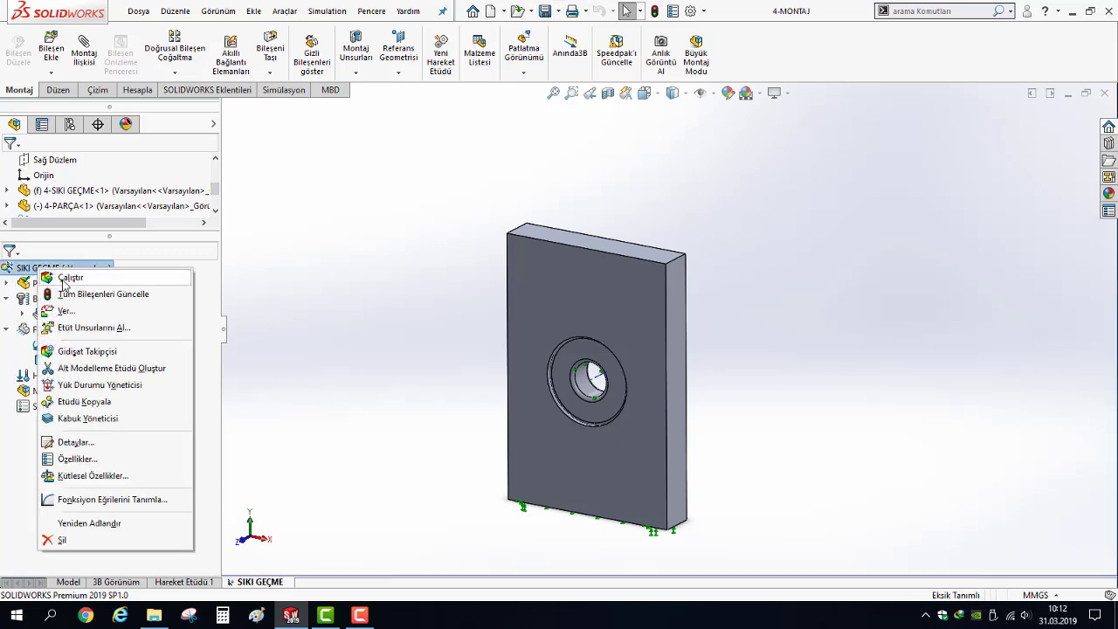
{"action": "left_click", "coordinate": [63, 283]}
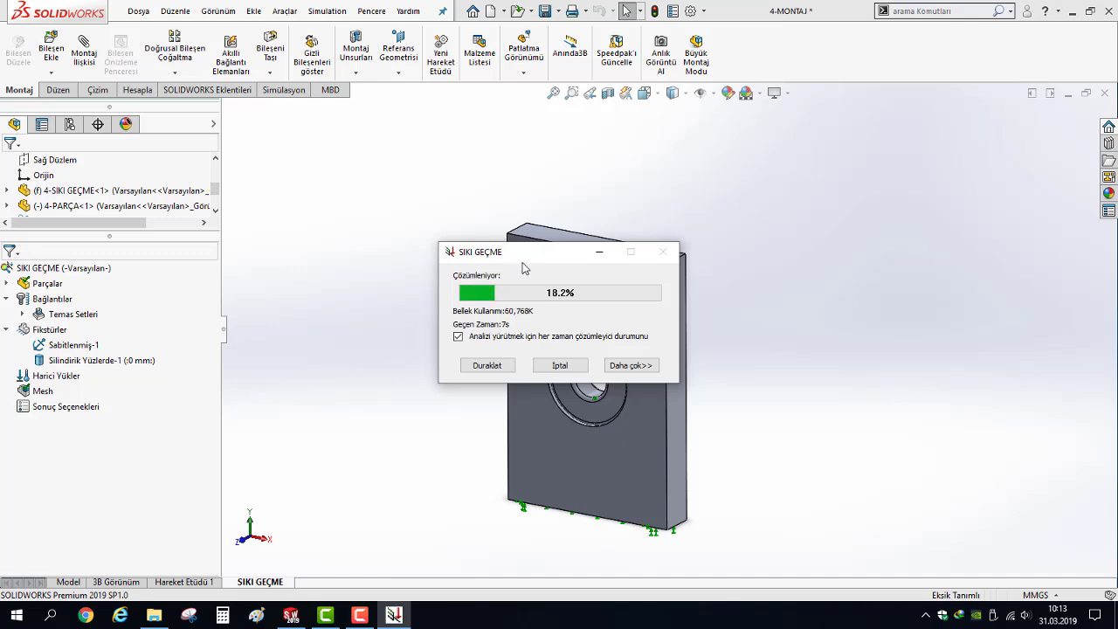
{"action": "left_click_drag", "start_coordinate": [530, 255], "coordinate": [469, 174]}
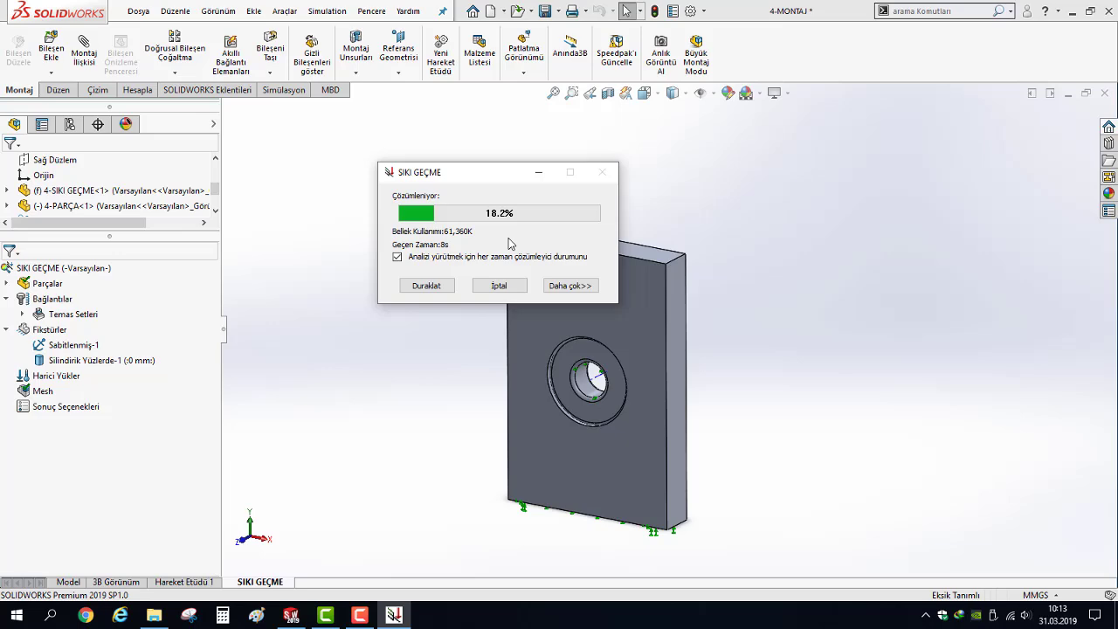
{"action": "left_click", "coordinate": [569, 285]}
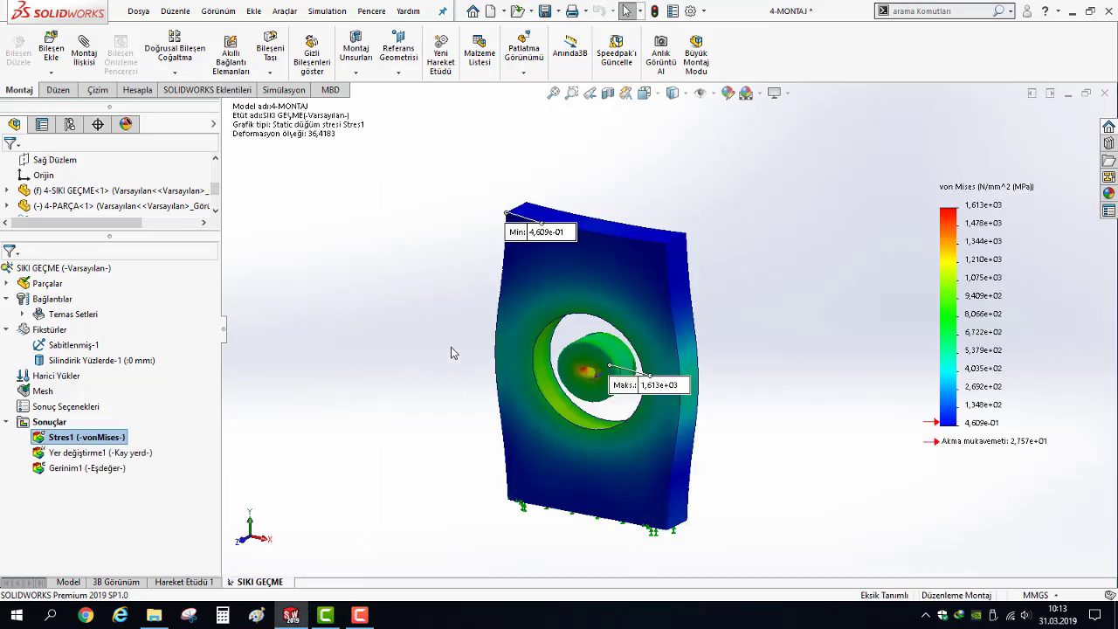
Switch the von Mises plot number format from bilimsel to genel and move the Min 0,461 label
{"action": "left_click_drag", "start_coordinate": [529, 232], "coordinate": [507, 219]}
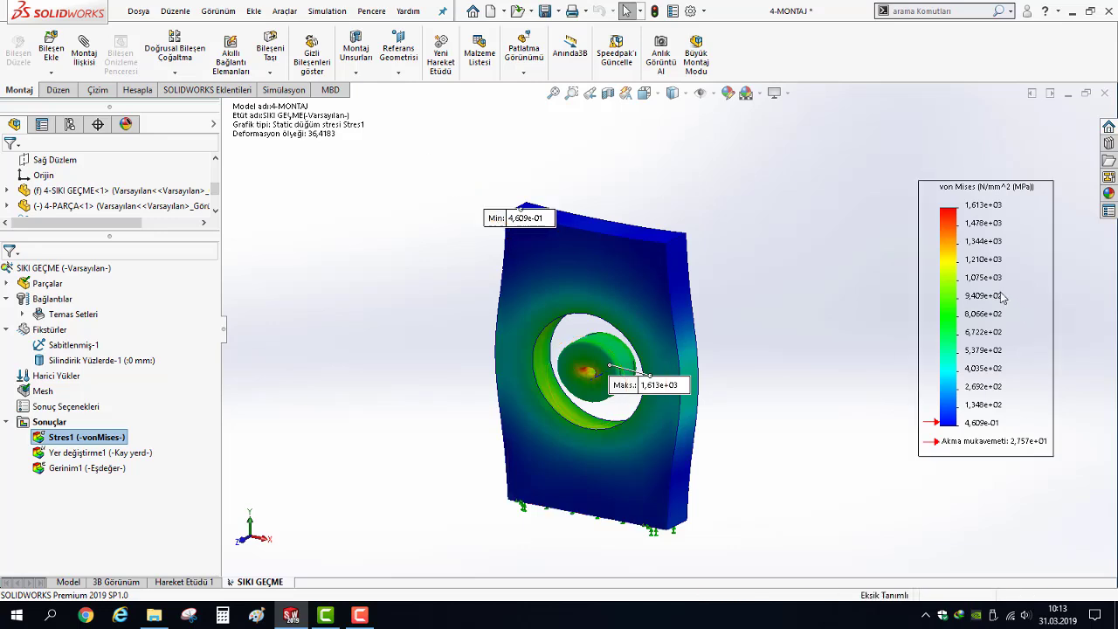
{"action": "double_click", "coordinate": [978, 281]}
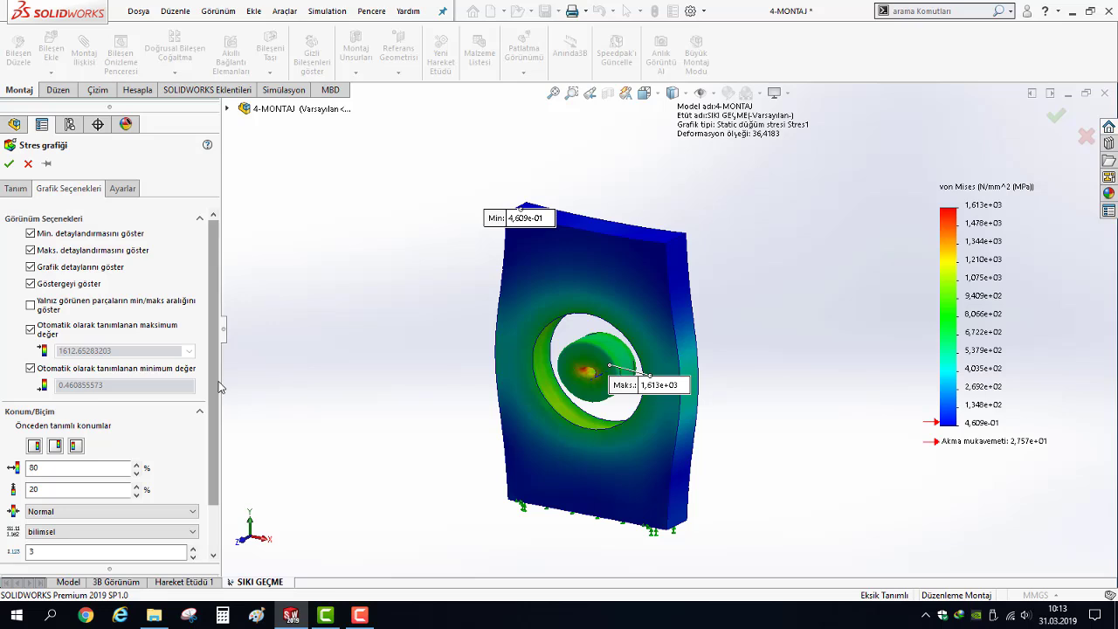
{"action": "scroll", "coordinate": [212, 389], "scroll_direction": "down", "scroll_amount": 2}
{"action": "left_click", "coordinate": [52, 478]}
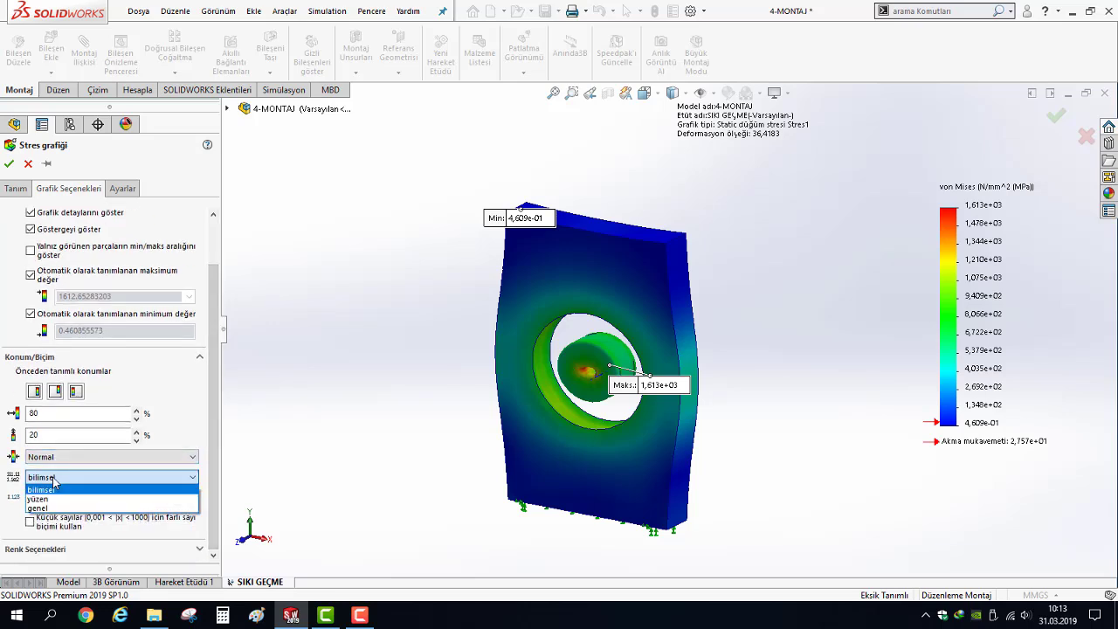
{"action": "left_click", "coordinate": [53, 514]}
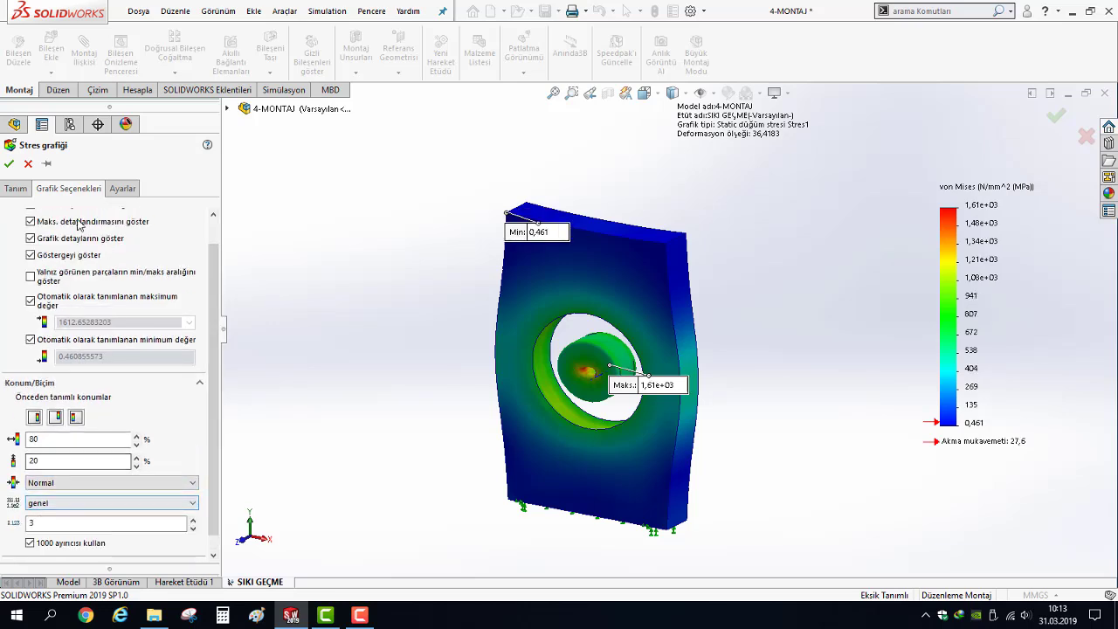
{"action": "left_click", "coordinate": [10, 164]}
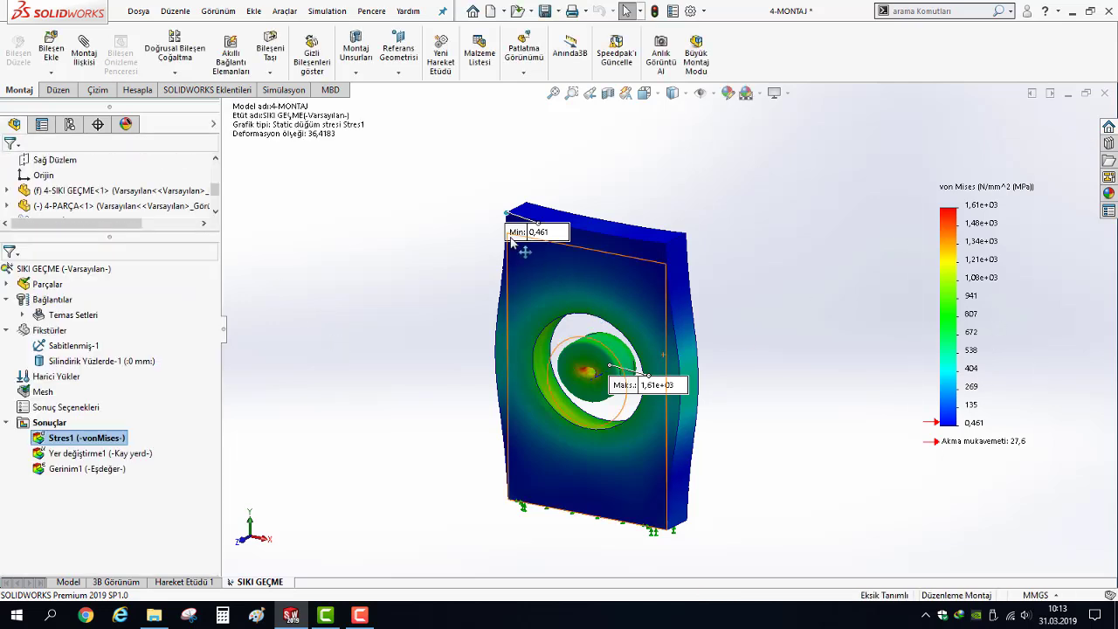
{"action": "left_click_drag", "start_coordinate": [528, 232], "coordinate": [419, 162]}
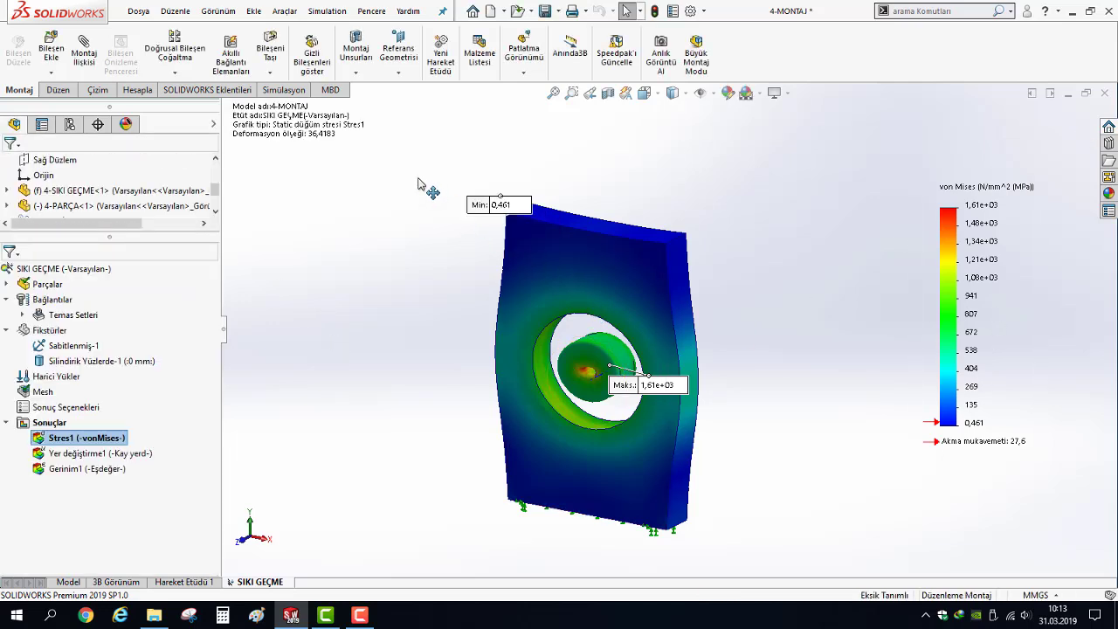
Show the Yer değiştirme1 plot and set its legend number format to genel
{"action": "double_click", "coordinate": [70, 455]}
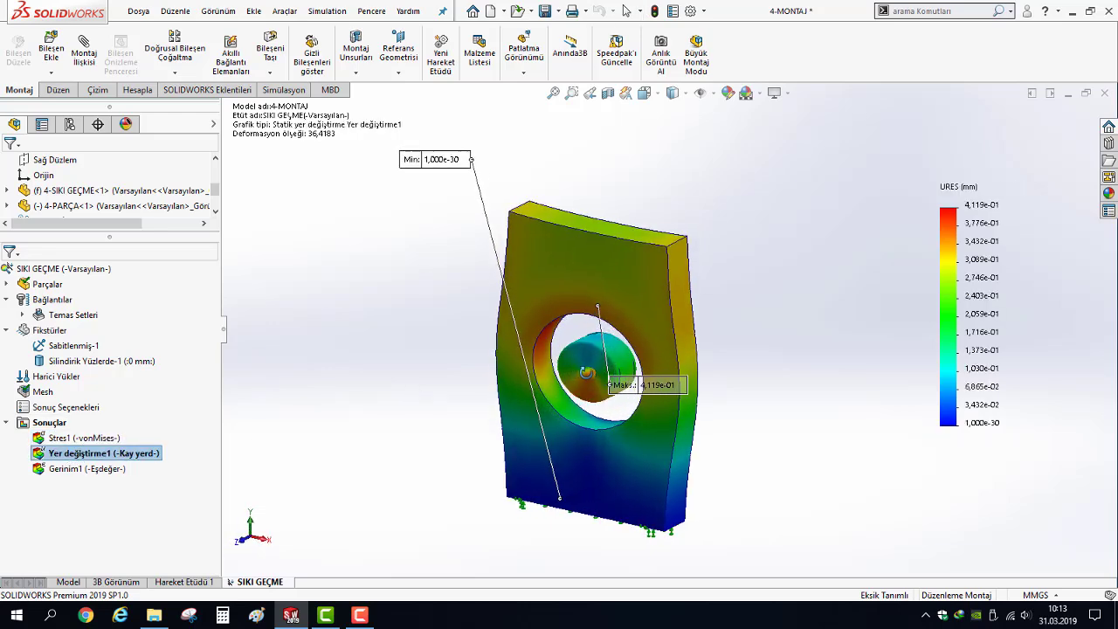
{"action": "left_click", "coordinate": [589, 372]}
{"action": "double_click", "coordinate": [971, 302]}
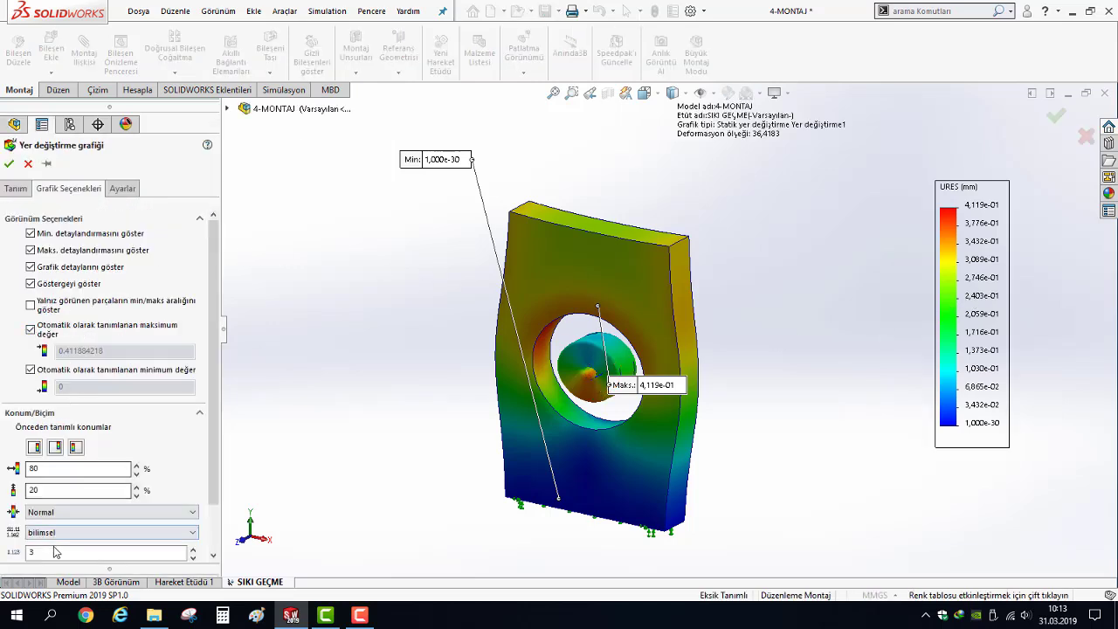
{"action": "left_click", "coordinate": [46, 533]}
{"action": "left_click", "coordinate": [44, 556]}
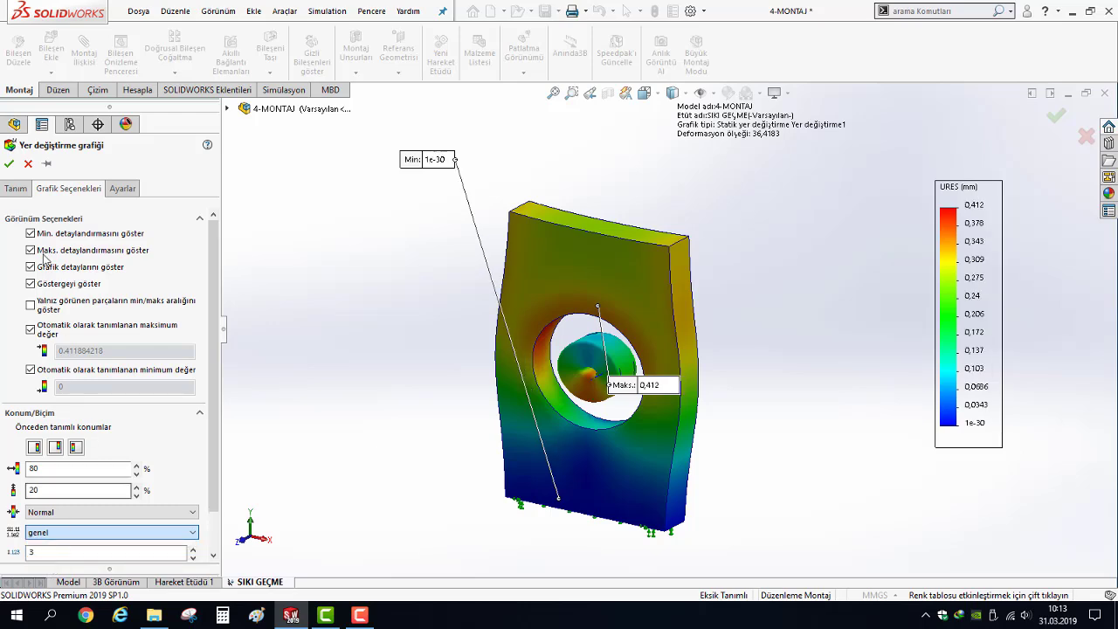
{"action": "left_click", "coordinate": [9, 165]}
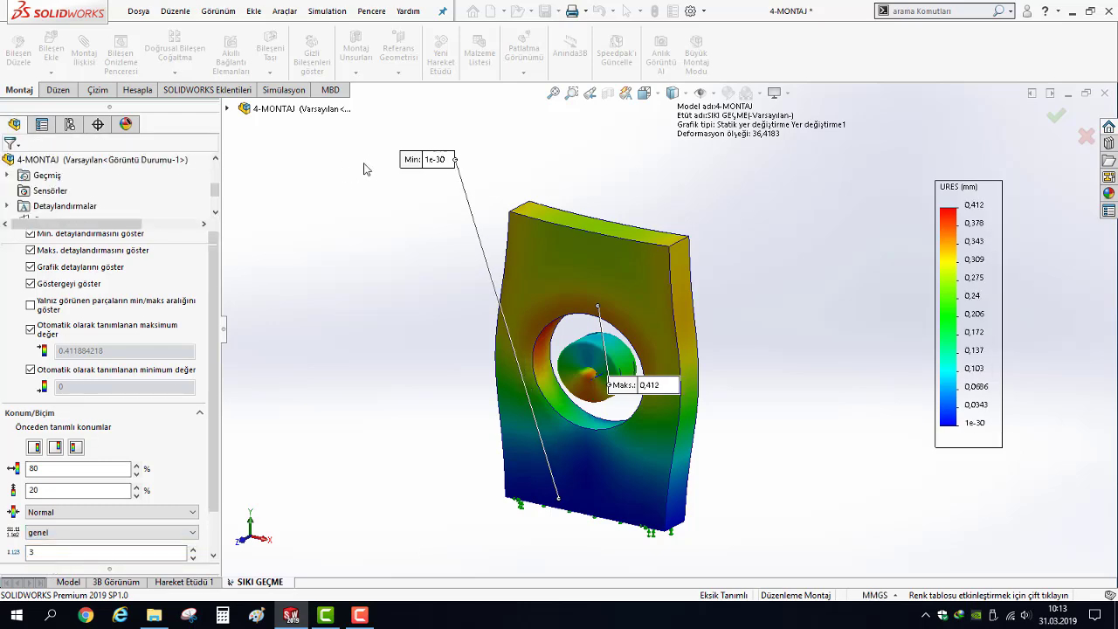
Open Simulation default options and review the Results, Plot and static-study default plot settings
{"action": "left_click", "coordinate": [326, 11]}
{"action": "left_click", "coordinate": [373, 463]}
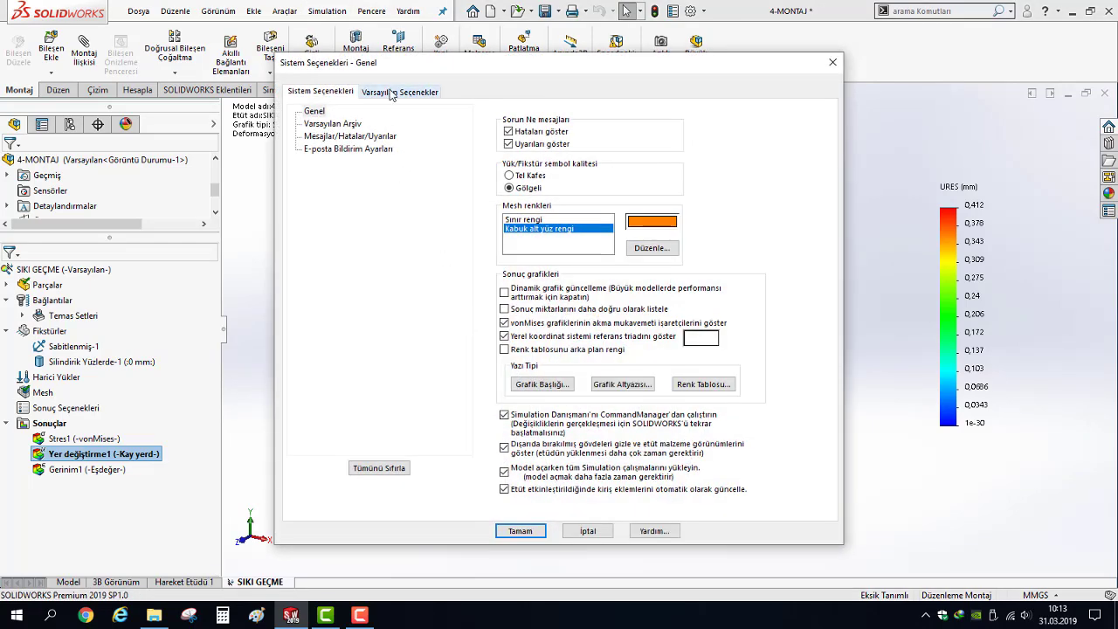
{"action": "left_click", "coordinate": [391, 93]}
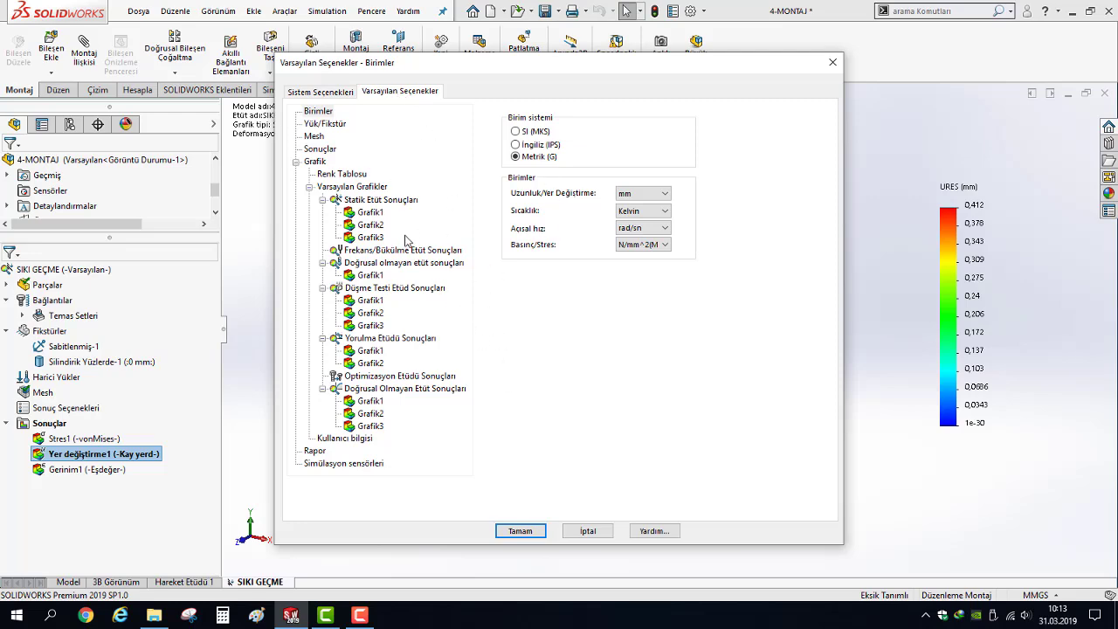
{"action": "left_click", "coordinate": [320, 150]}
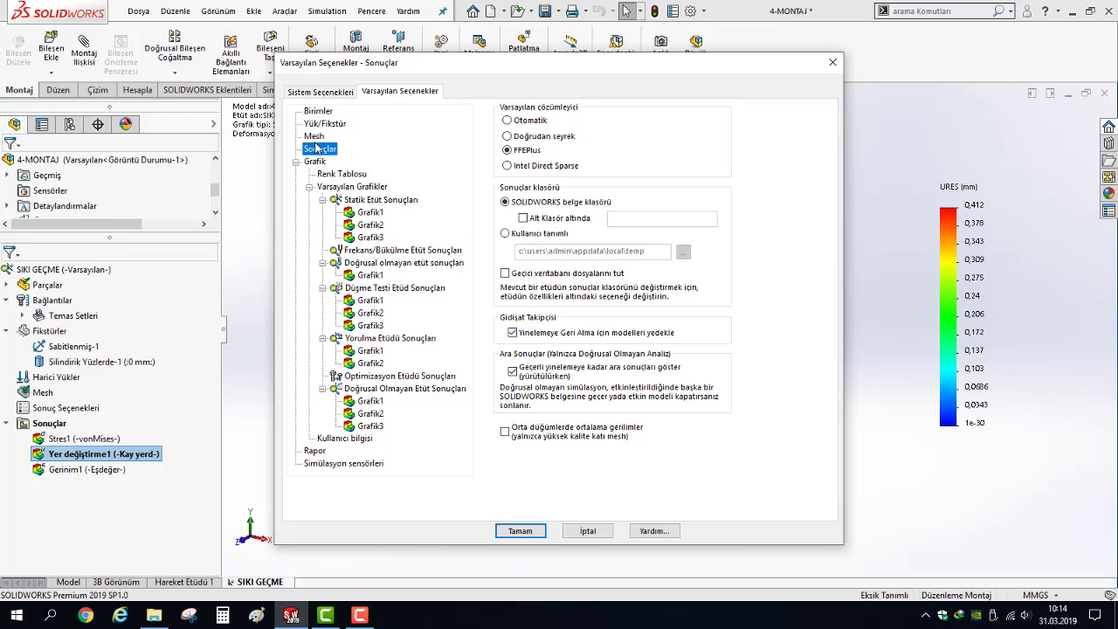
{"action": "left_click", "coordinate": [315, 162]}
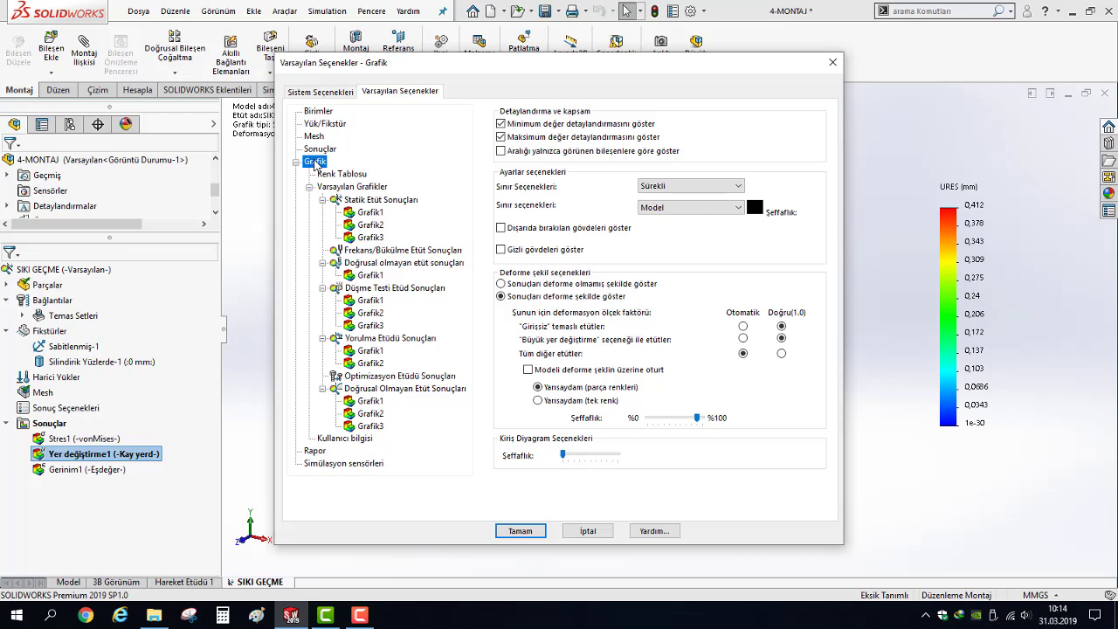
{"action": "left_click", "coordinate": [344, 188]}
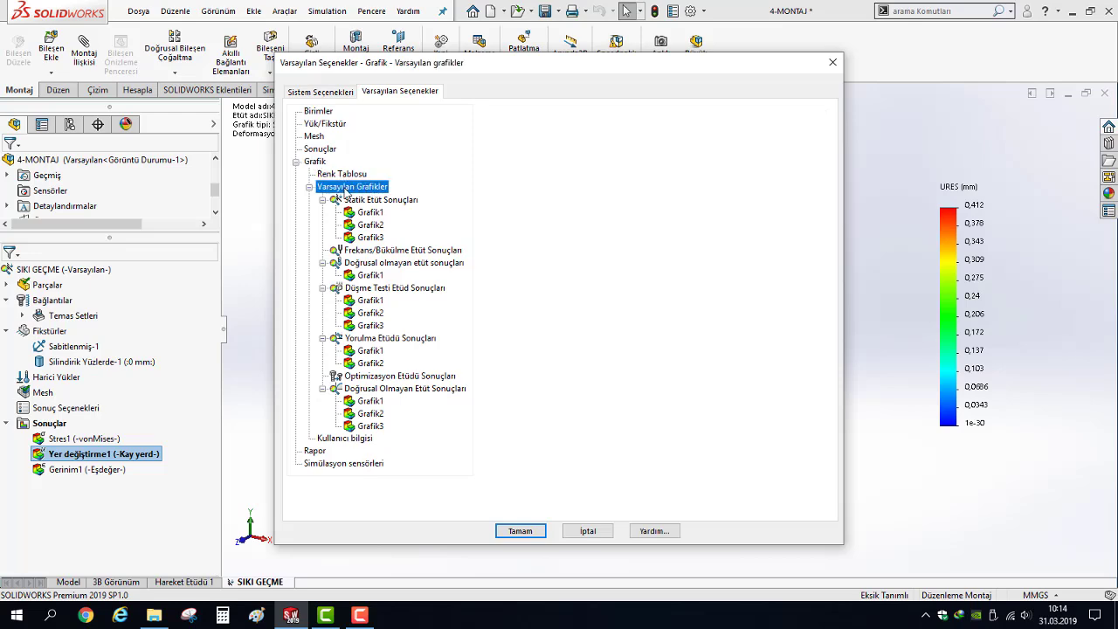
{"action": "left_click", "coordinate": [380, 200]}
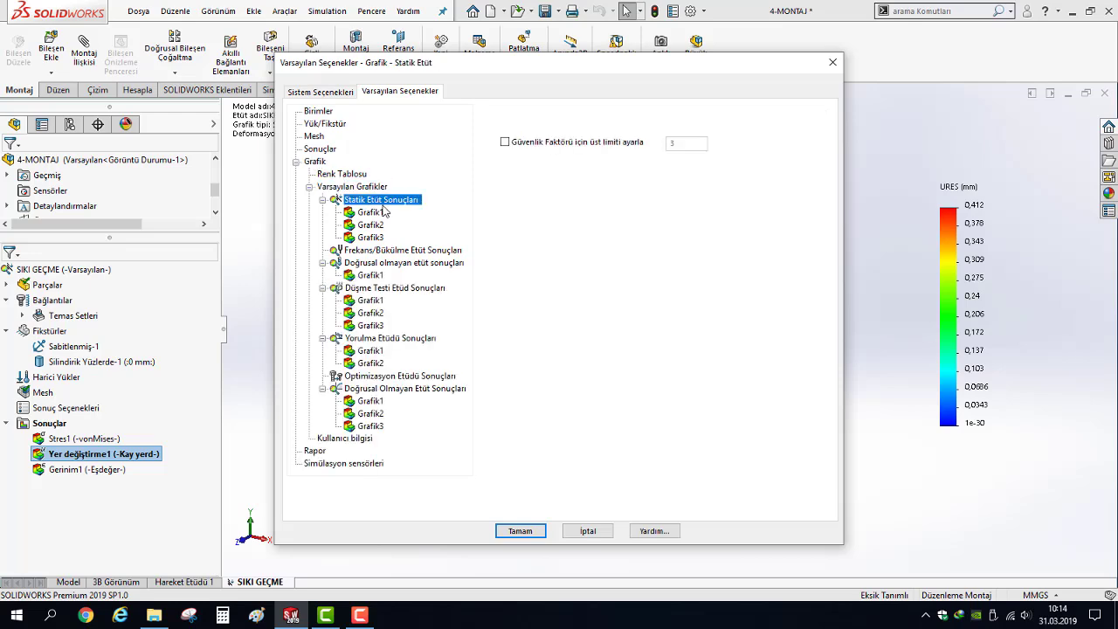
{"action": "left_click", "coordinate": [370, 214]}
{"action": "left_click", "coordinate": [369, 226]}
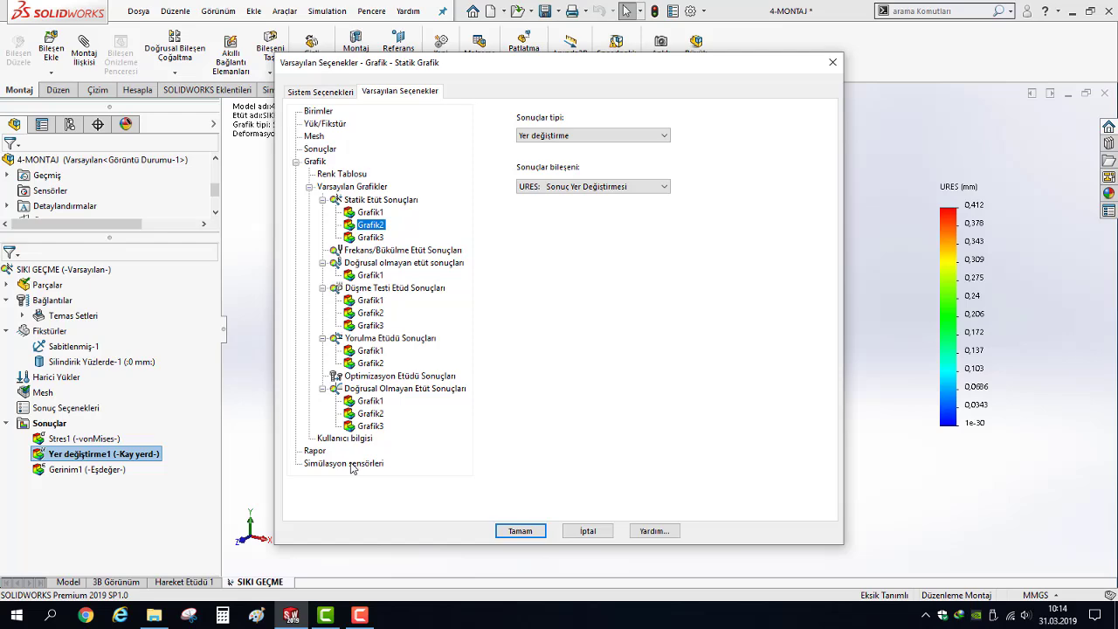
Browse the default Units, Load/Fixture and Mesh pages and the system General and archive options
{"action": "left_click", "coordinate": [319, 112]}
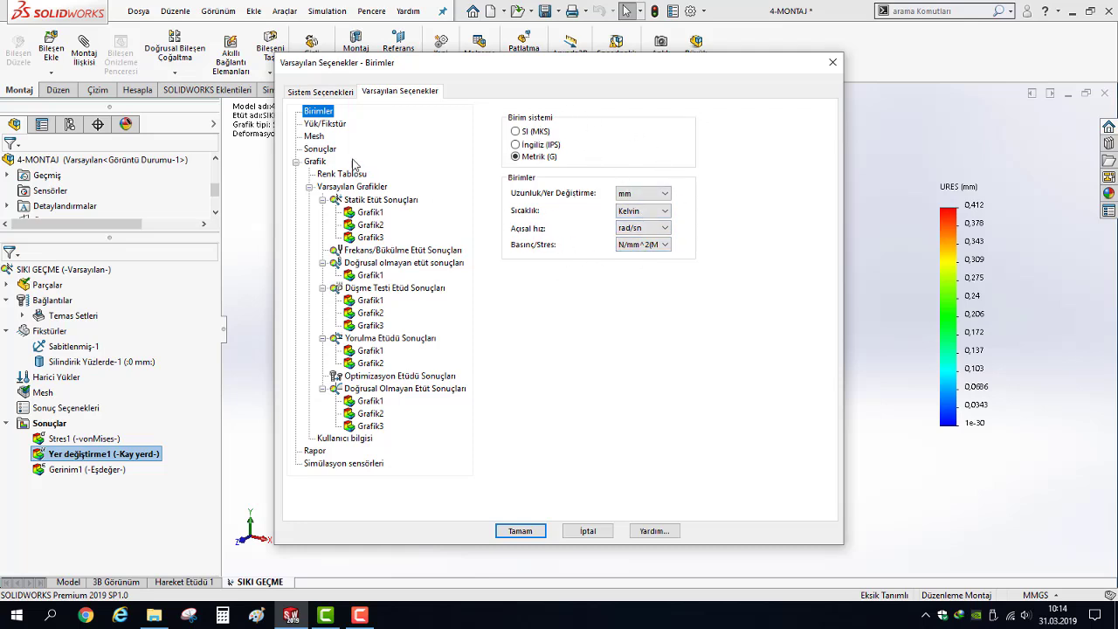
{"action": "left_click", "coordinate": [327, 125]}
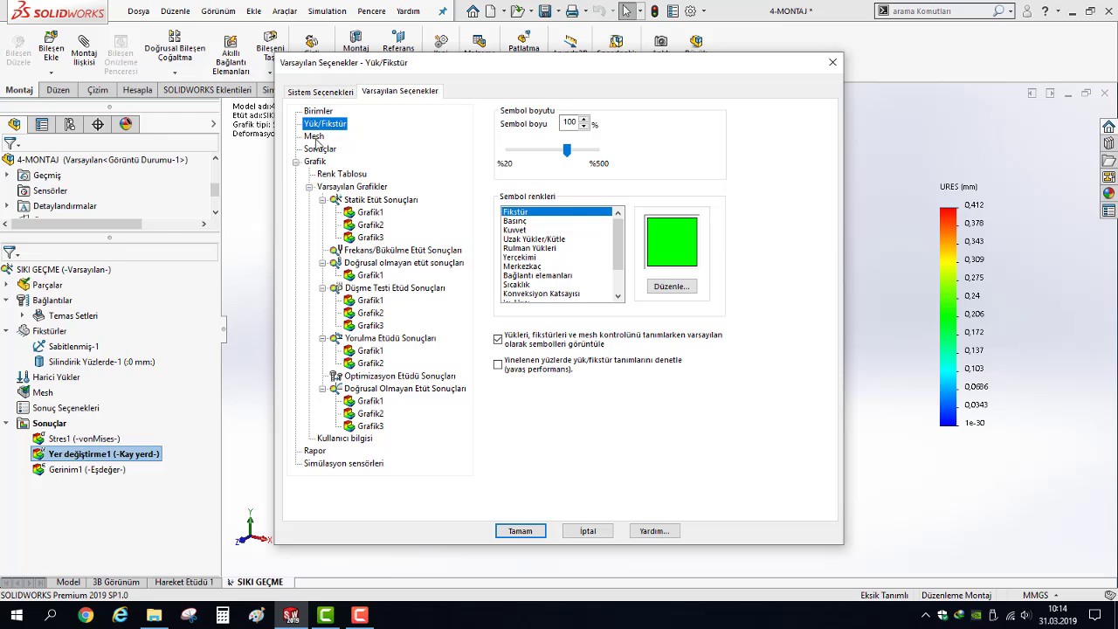
{"action": "left_click", "coordinate": [316, 137]}
{"action": "left_click", "coordinate": [325, 91]}
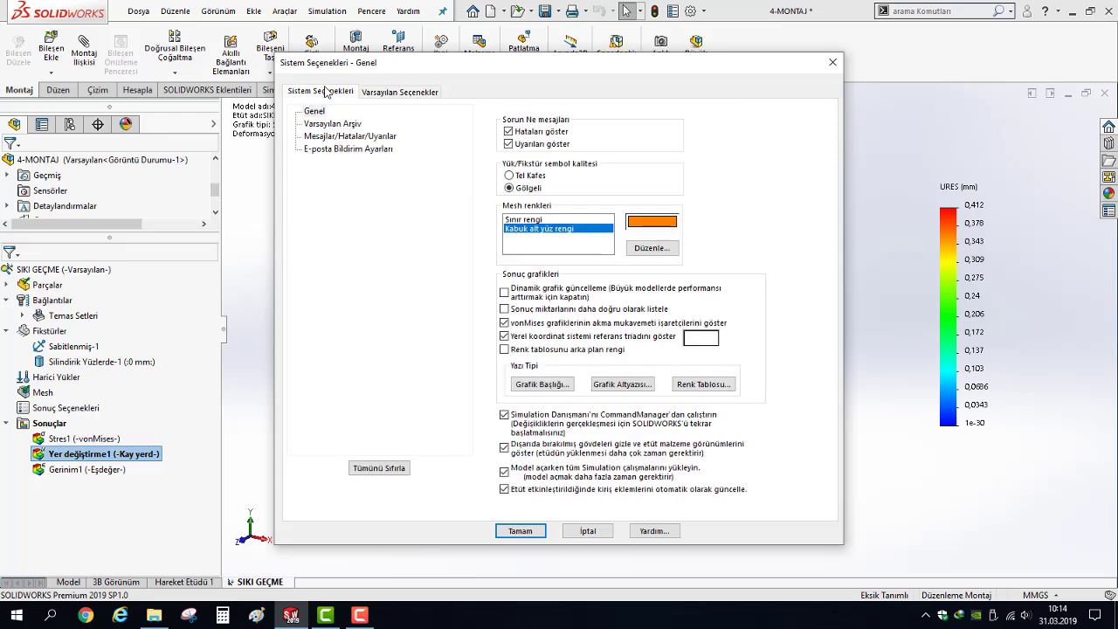
{"action": "left_click", "coordinate": [331, 124]}
{"action": "left_click", "coordinate": [378, 92]}
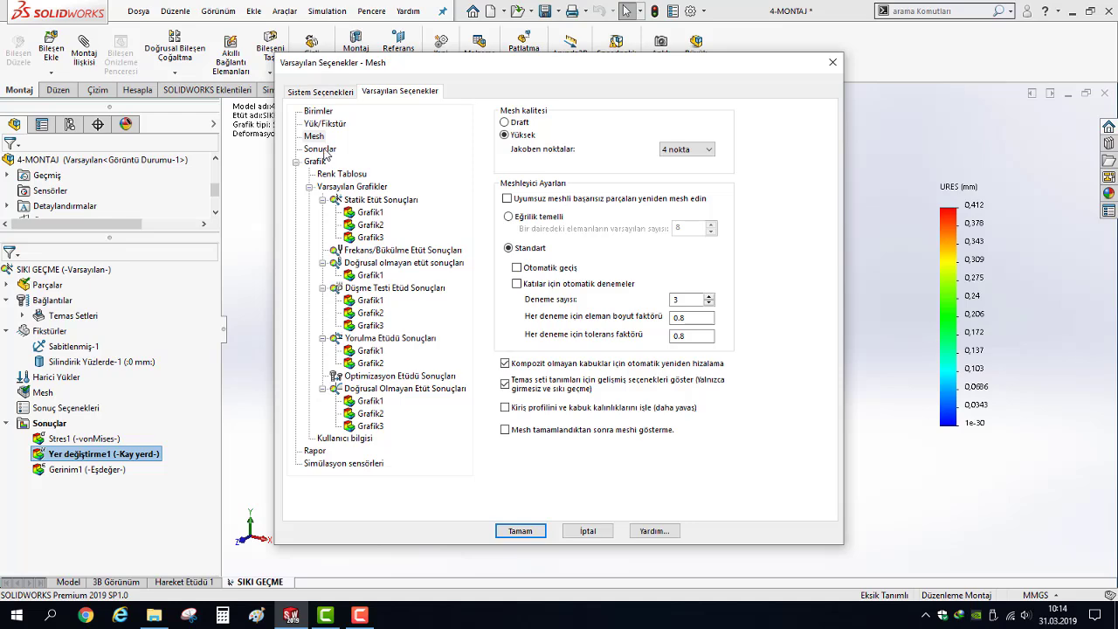
Set the default Color Chart number format to General and apply the default options
{"action": "left_click", "coordinate": [321, 149]}
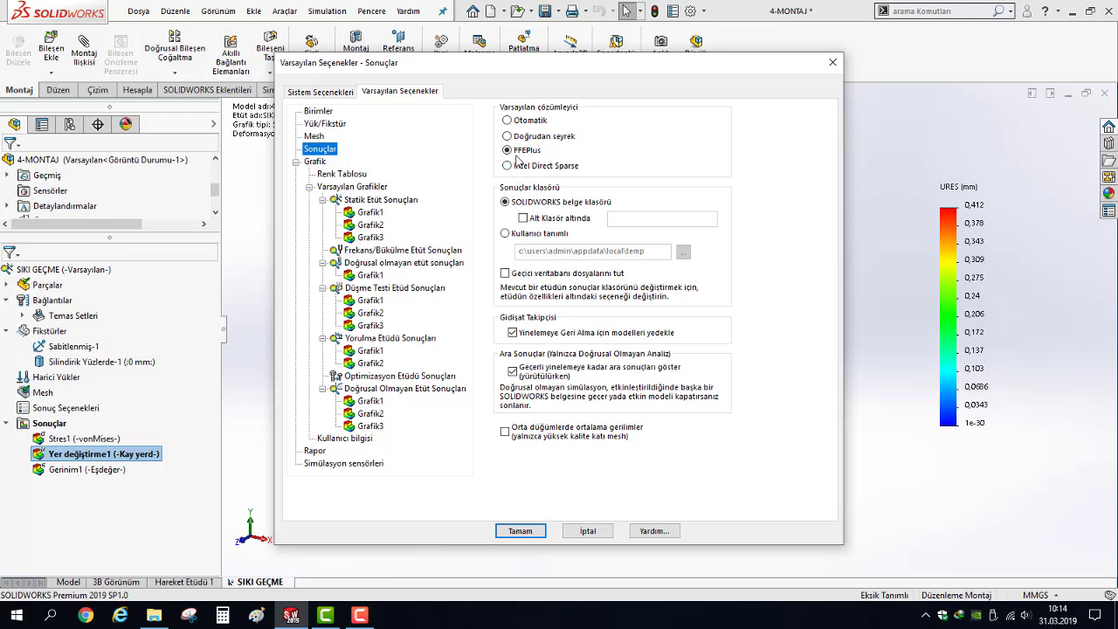
{"action": "left_click", "coordinate": [315, 161]}
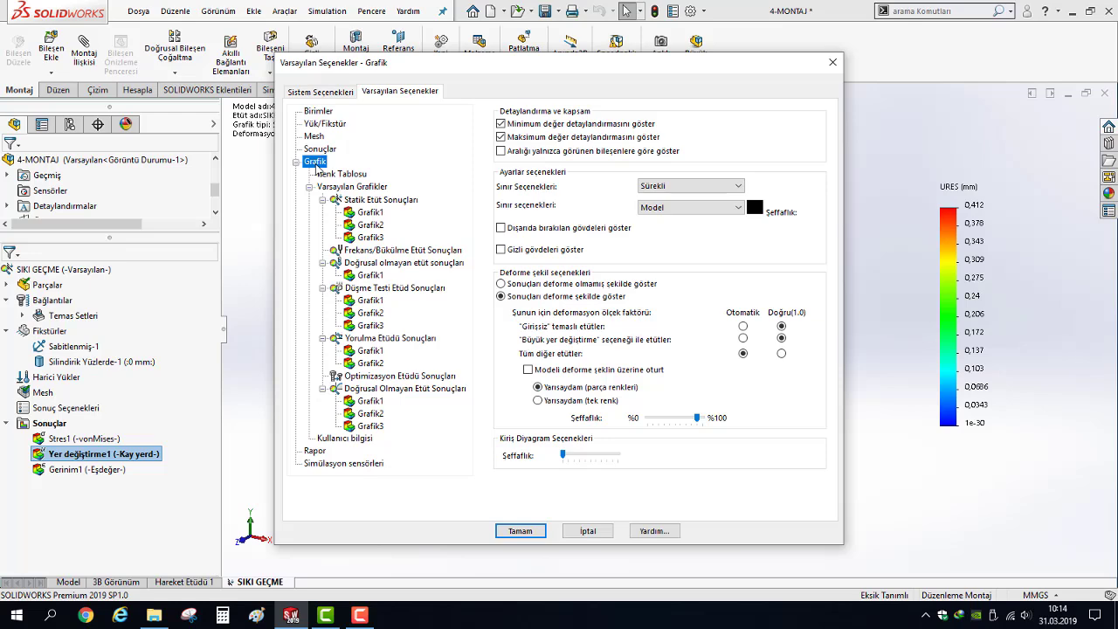
{"action": "left_click", "coordinate": [340, 176]}
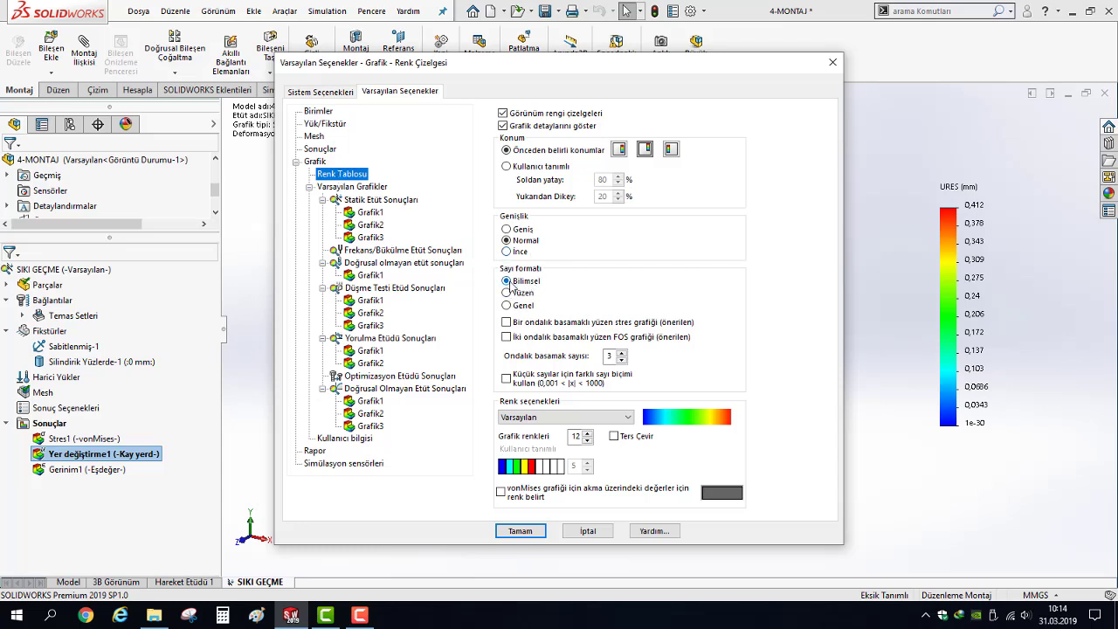
{"action": "left_click", "coordinate": [505, 306]}
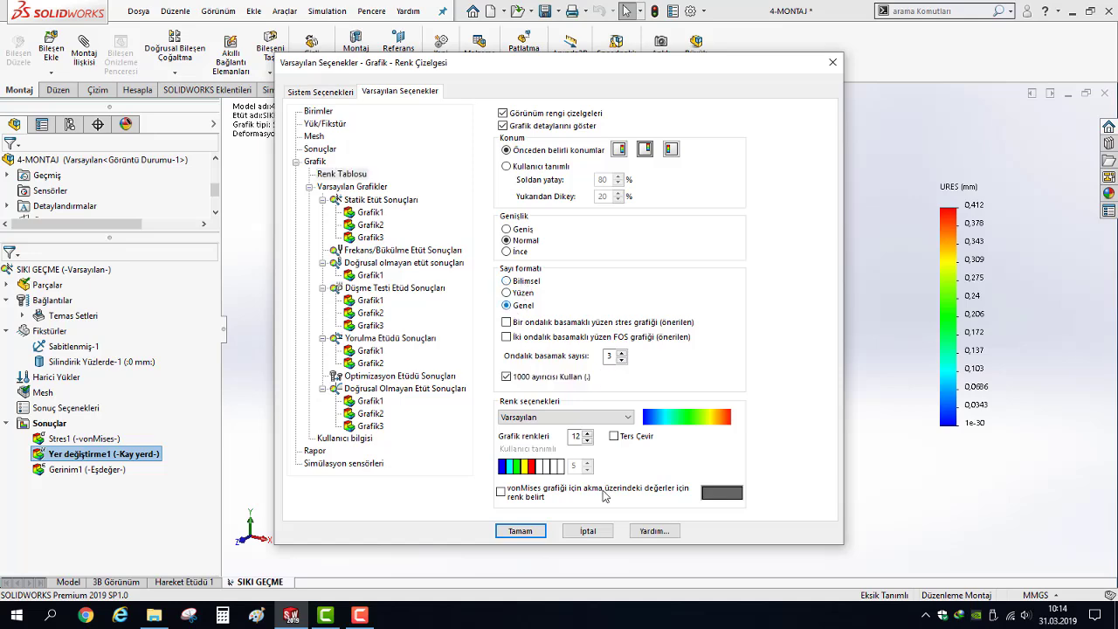
{"action": "left_click", "coordinate": [521, 530]}
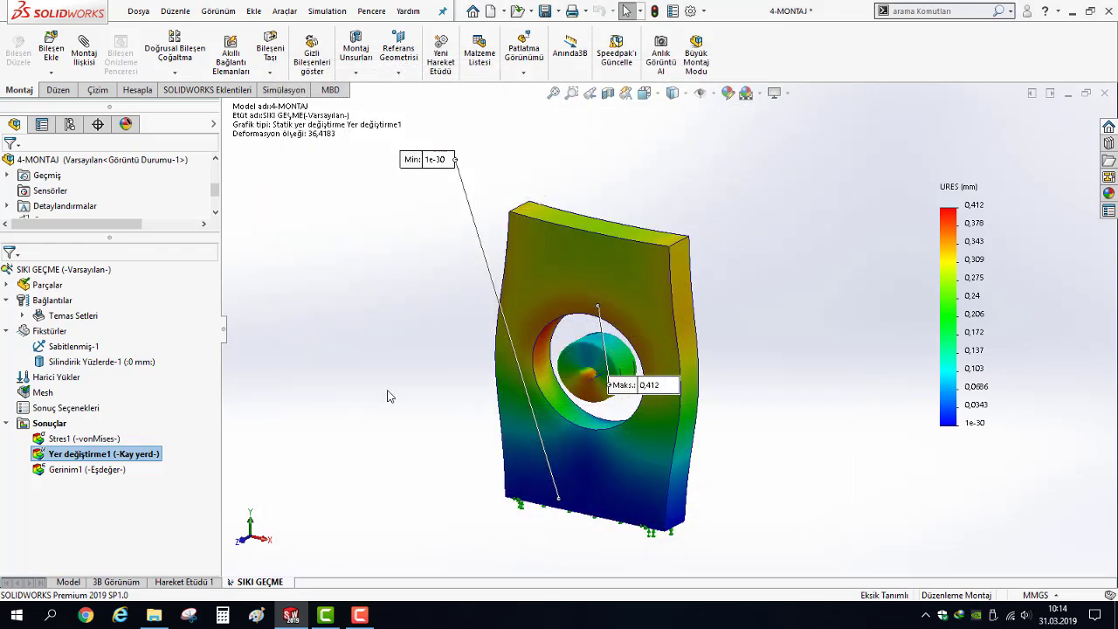
Display Stres1 von Mises and move its Maks 1,61e+03 label beside the plate
{"action": "double_click", "coordinate": [81, 441]}
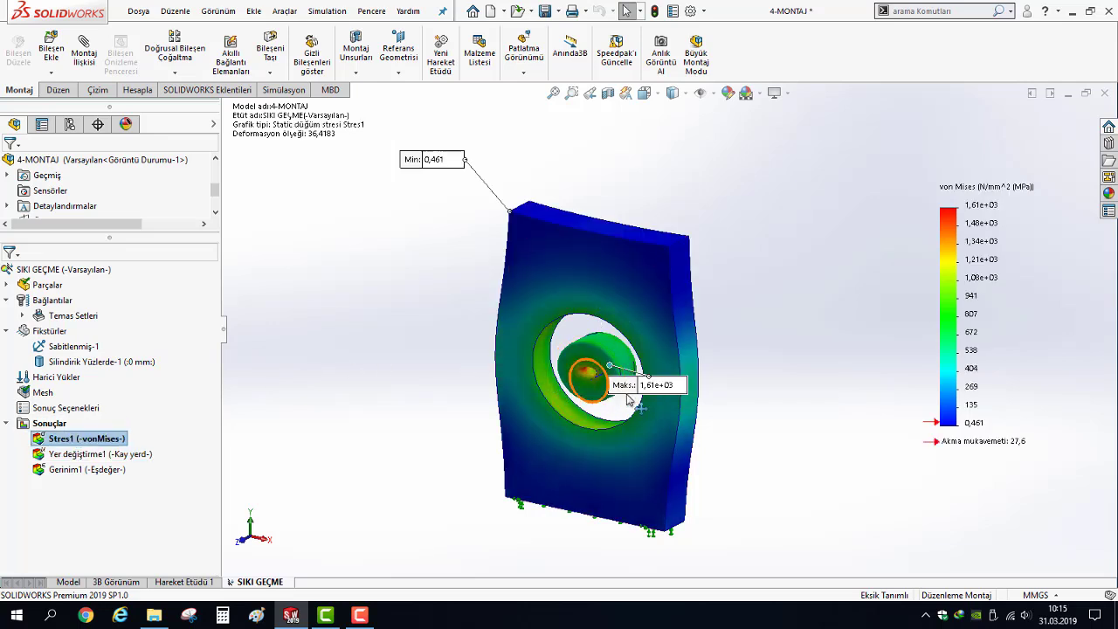
{"action": "left_click_drag", "start_coordinate": [622, 388], "coordinate": [710, 452]}
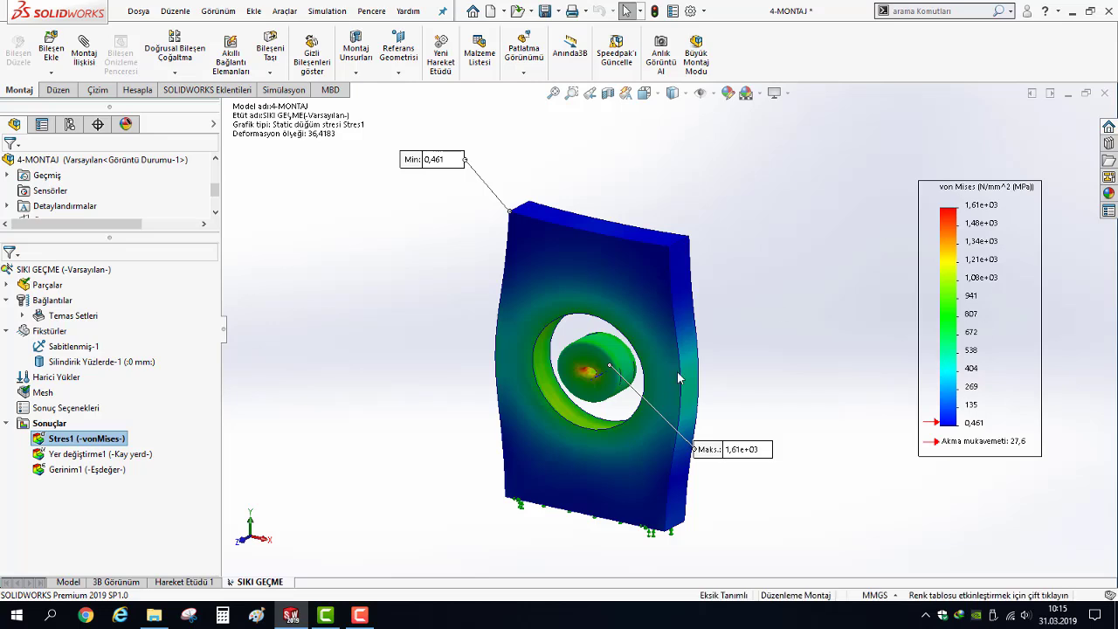
{"action": "scroll", "coordinate": [703, 453], "scroll_direction": "down", "scroll_amount": 2}
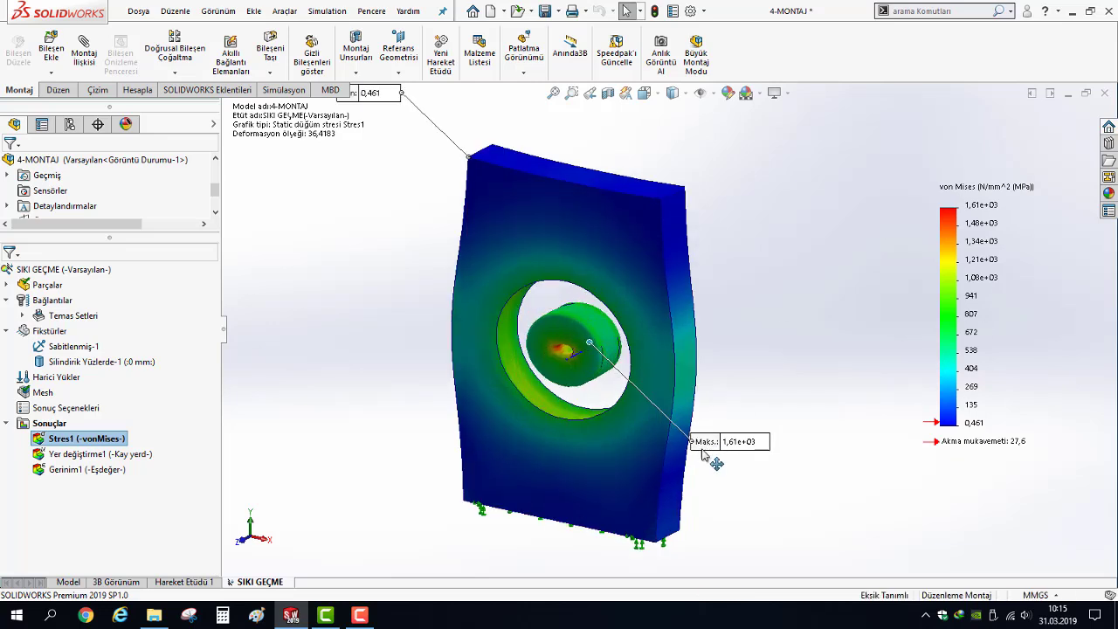
{"action": "scroll", "coordinate": [703, 452], "scroll_direction": "up", "scroll_amount": 2}
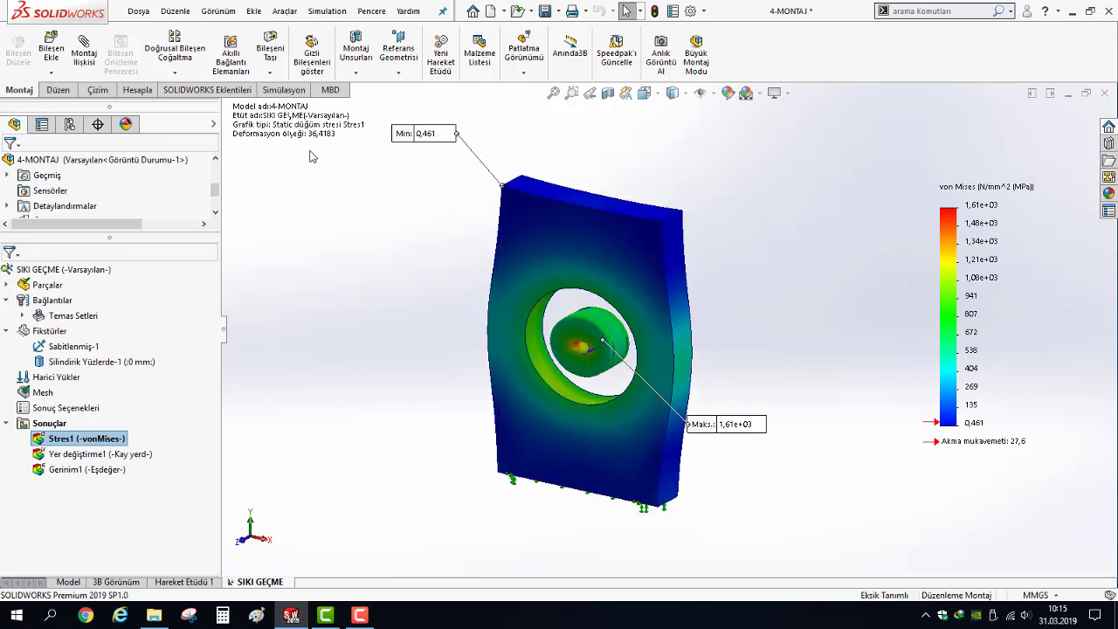
Edit Stres1's definition to use a user-defined deformation scale of 1
{"action": "right_click", "coordinate": [63, 443]}
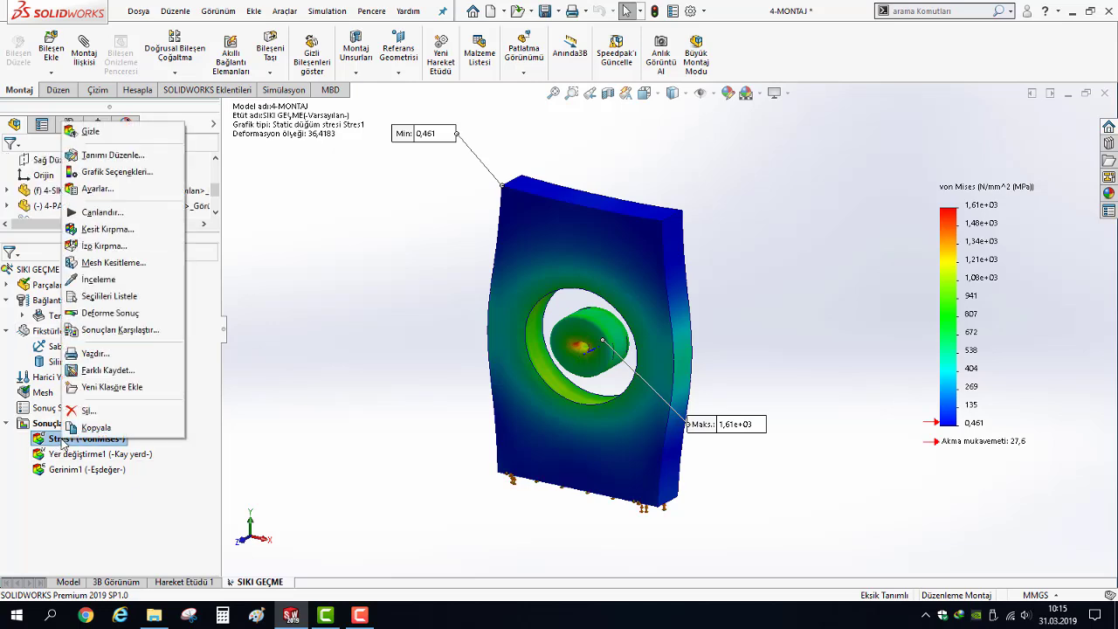
{"action": "left_click", "coordinate": [115, 158]}
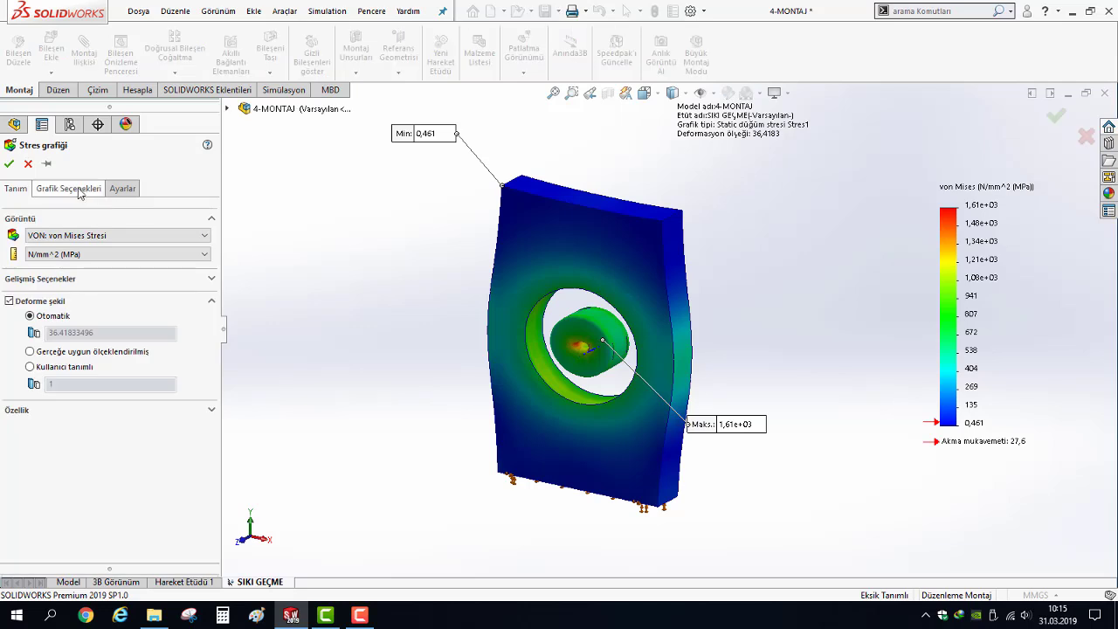
{"action": "left_click", "coordinate": [73, 189]}
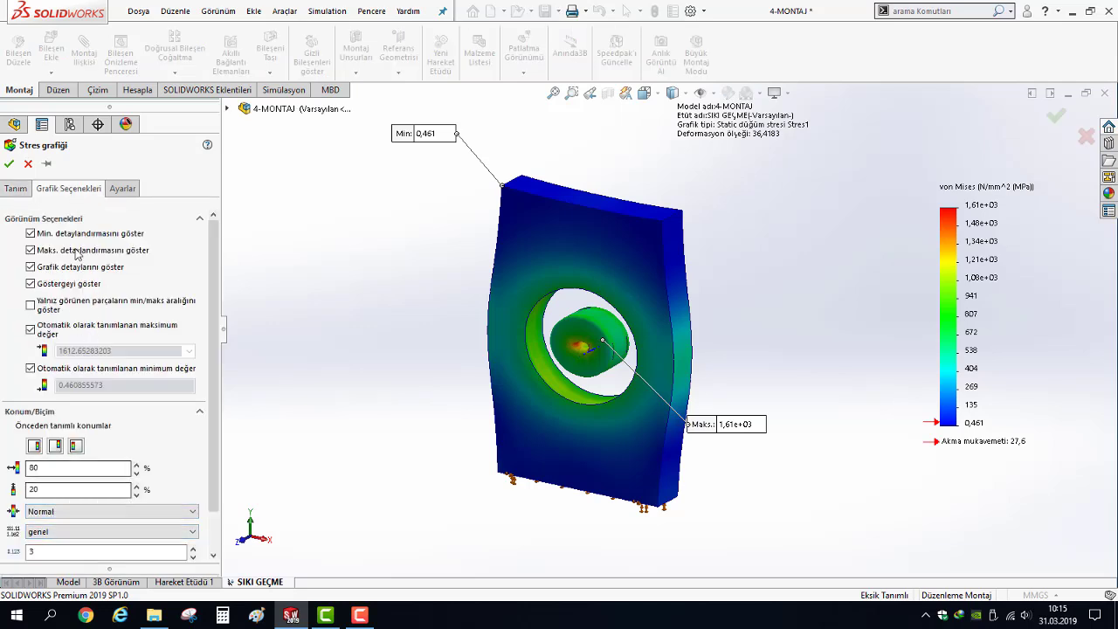
{"action": "left_click", "coordinate": [17, 191]}
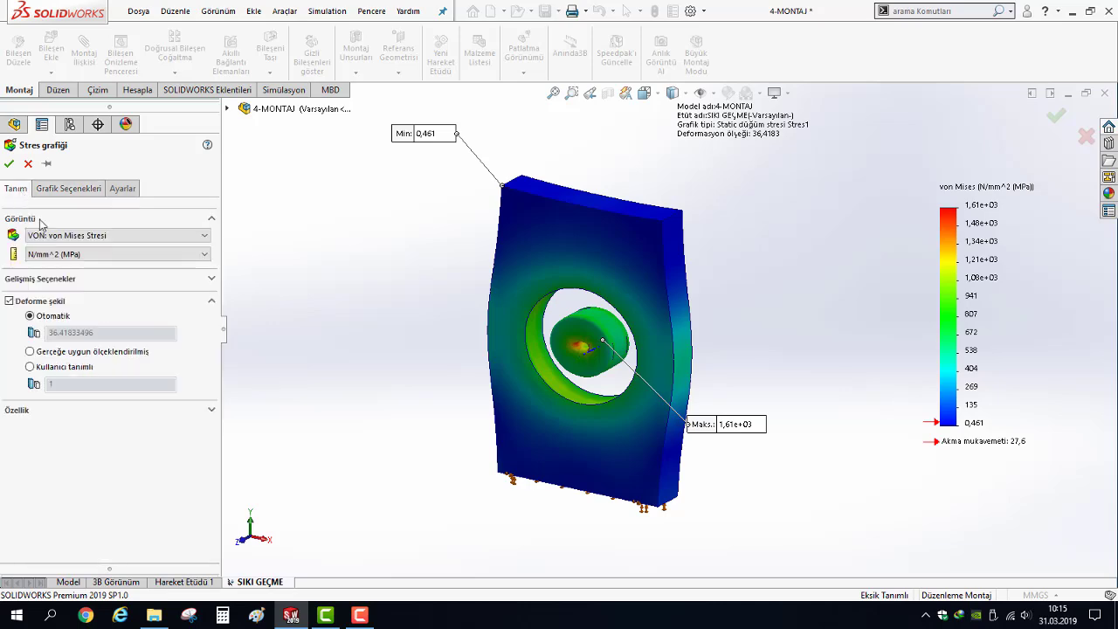
{"action": "left_click", "coordinate": [48, 368]}
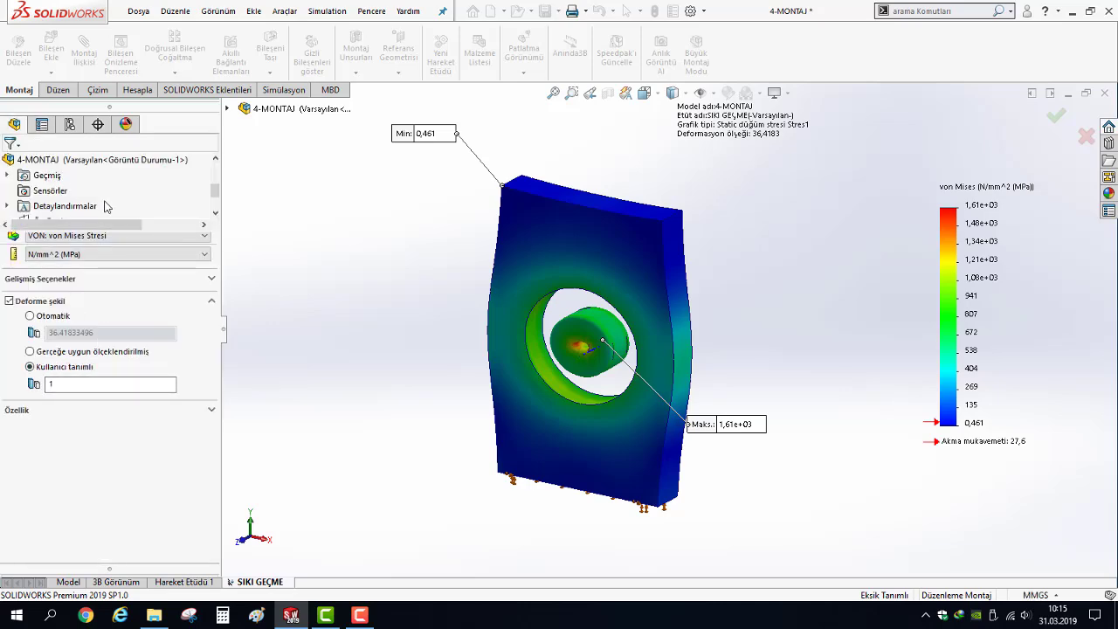
{"action": "key", "text": "Return"}
Inspect the true-scale von Mises plot and select Stres1 in the results
{"action": "scroll", "coordinate": [595, 374], "scroll_direction": "down", "scroll_amount": 3}
{"action": "scroll", "coordinate": [593, 376], "scroll_direction": "down", "scroll_amount": 3}
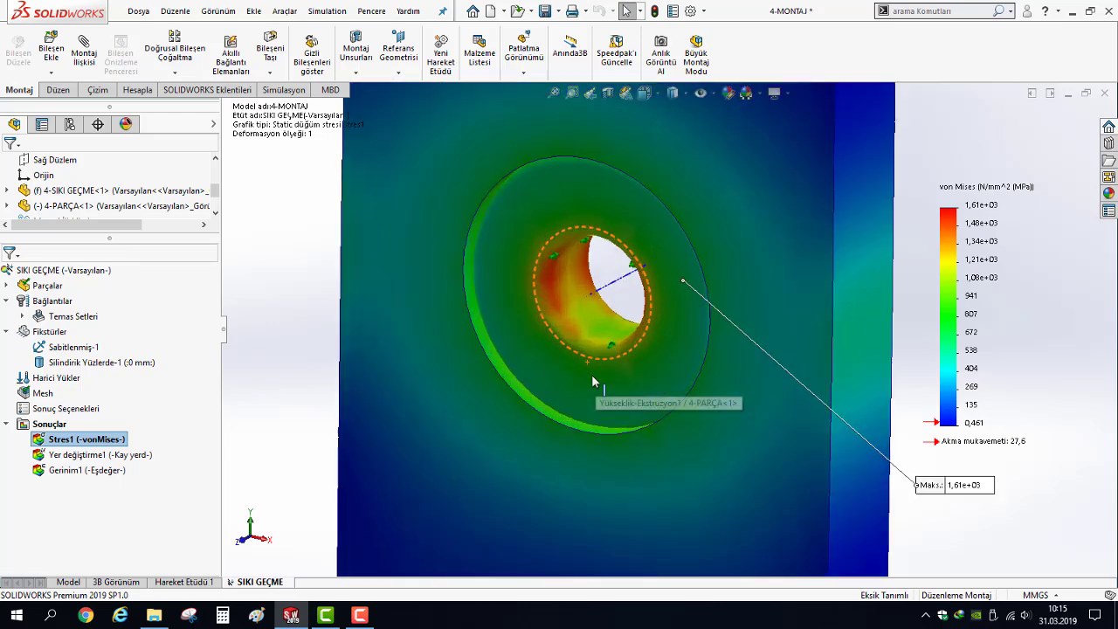
{"action": "scroll", "coordinate": [592, 374], "scroll_direction": "down", "scroll_amount": 2}
{"action": "scroll", "coordinate": [587, 371], "scroll_direction": "up", "scroll_amount": 3}
{"action": "scroll", "coordinate": [587, 371], "scroll_direction": "up", "scroll_amount": 3}
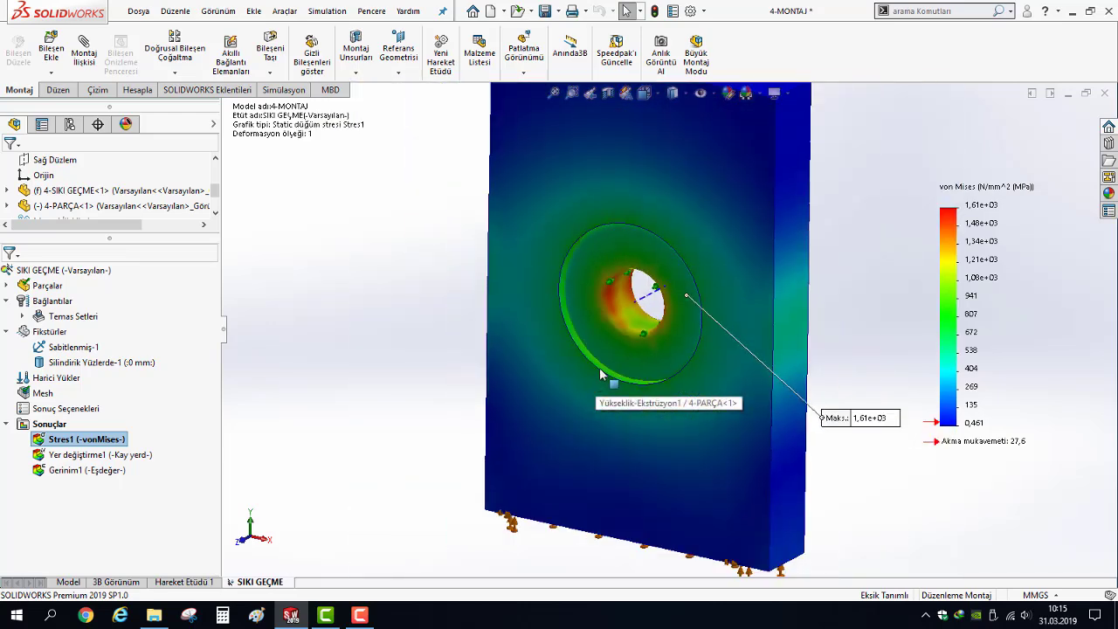
{"action": "scroll", "coordinate": [599, 368], "scroll_direction": "up", "scroll_amount": 2}
{"action": "scroll", "coordinate": [686, 350], "scroll_direction": "down", "scroll_amount": 2}
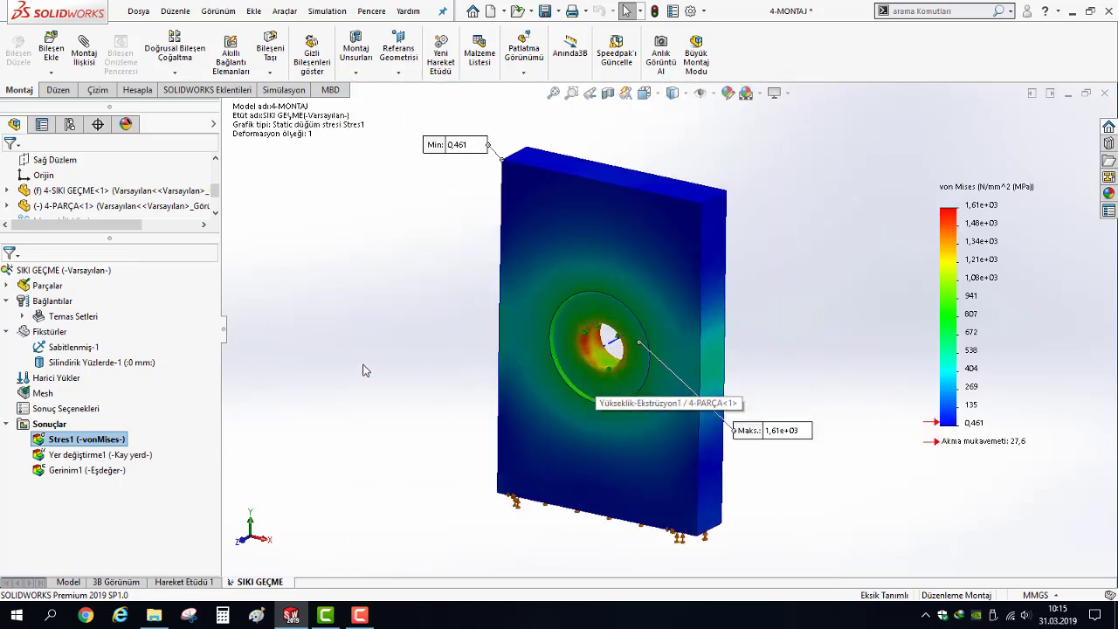
{"action": "left_click", "coordinate": [64, 444]}
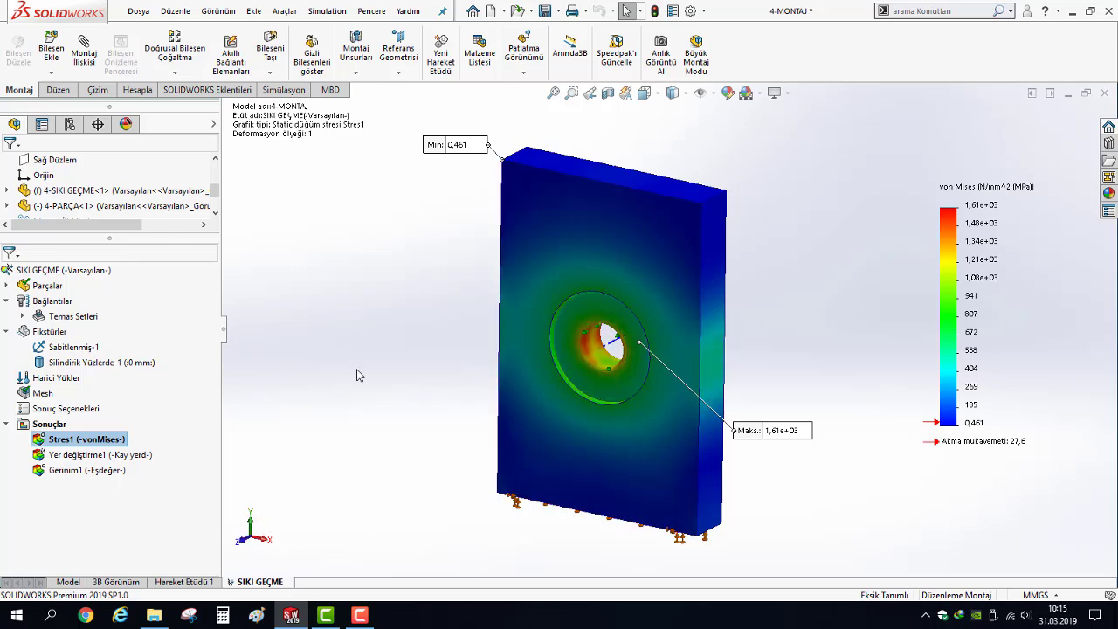
Start a new stress plot with SX: X Normal Stres and zoom to the hole
{"action": "right_click", "coordinate": [46, 425]}
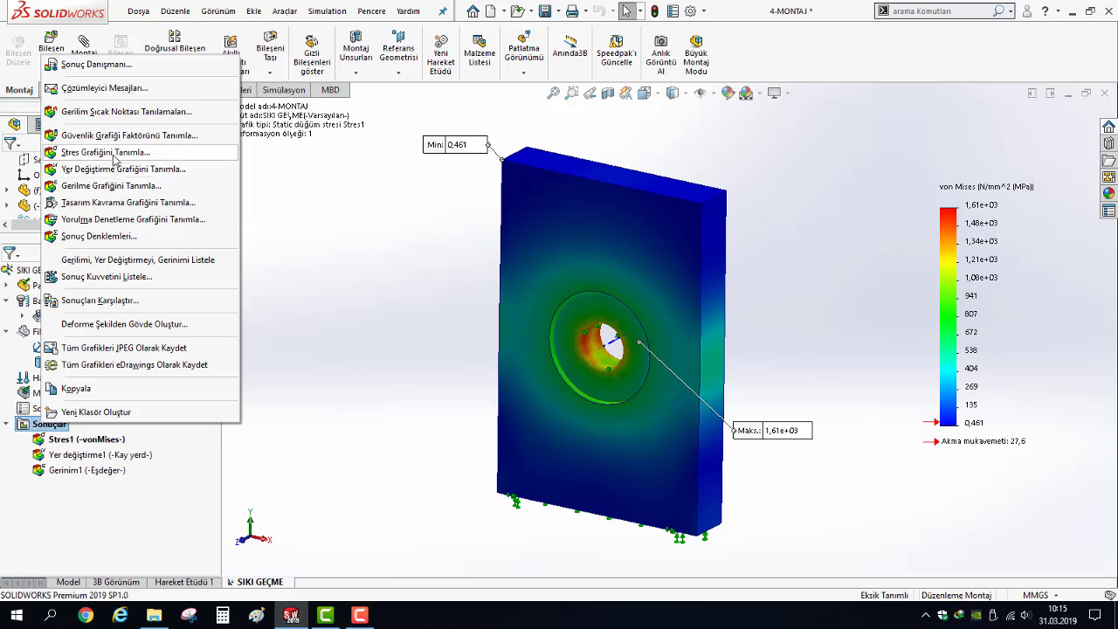
{"action": "left_click", "coordinate": [119, 157]}
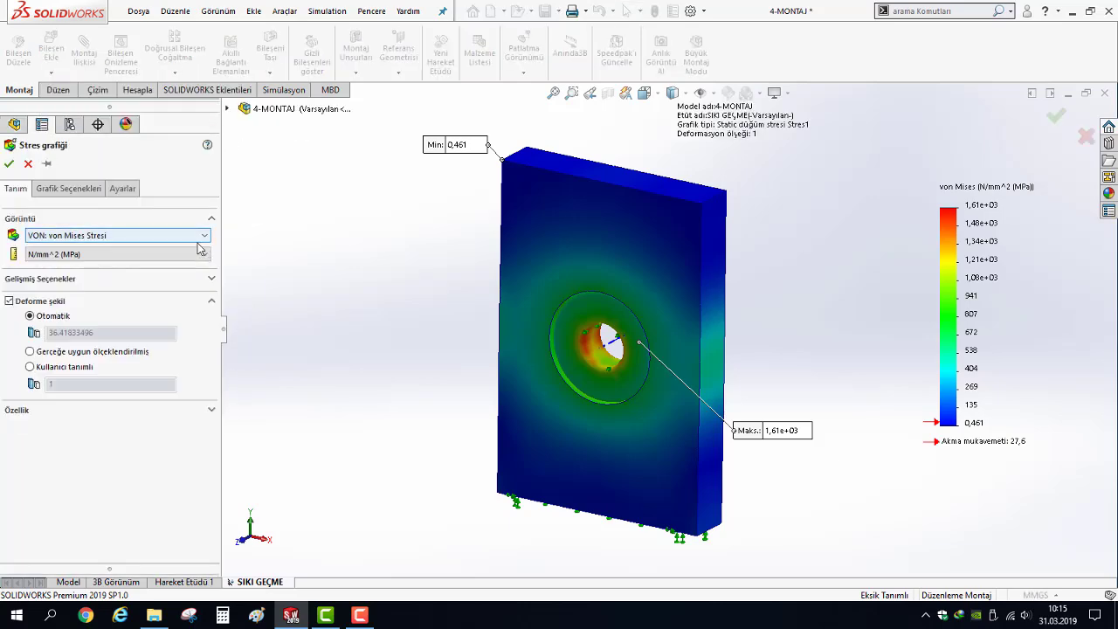
{"action": "left_click", "coordinate": [88, 237]}
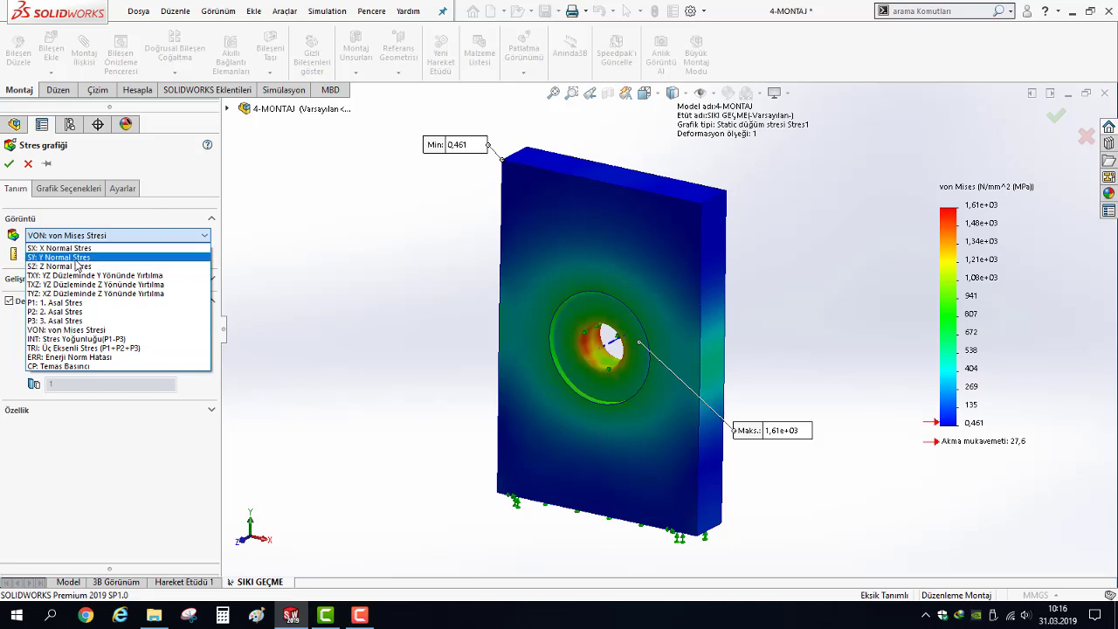
{"action": "left_click", "coordinate": [74, 248]}
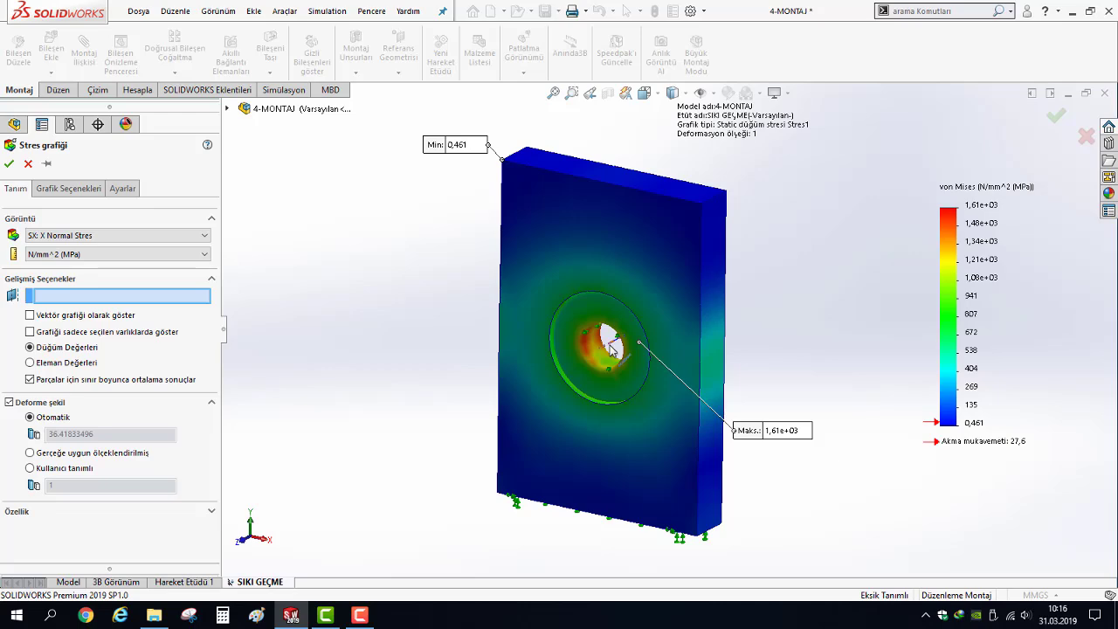
{"action": "scroll", "coordinate": [611, 349], "scroll_direction": "down", "scroll_amount": 2}
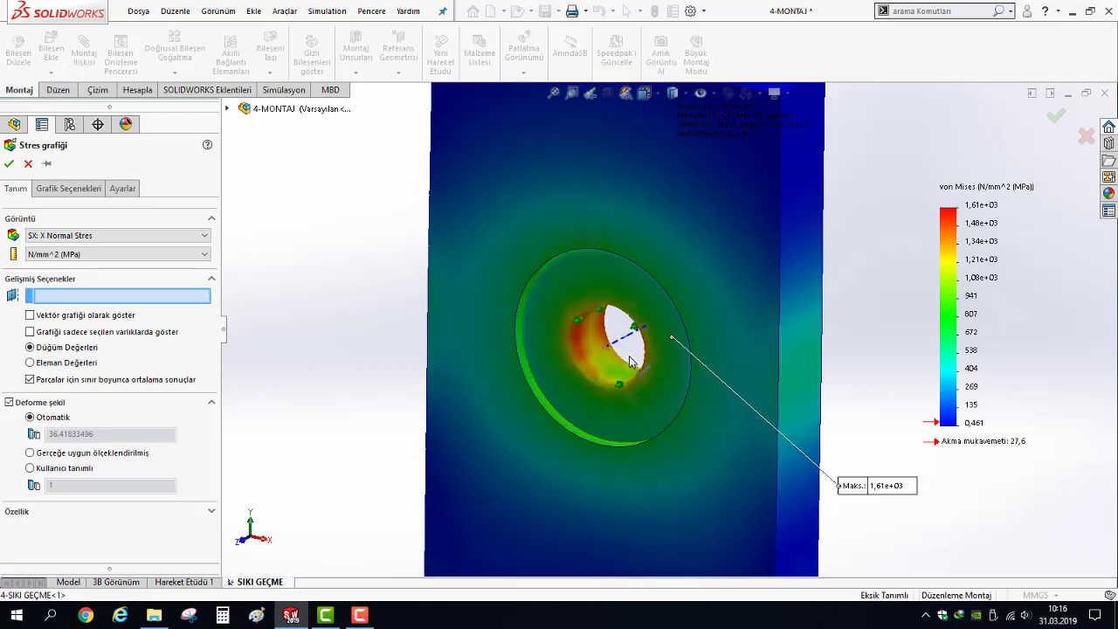
{"action": "scroll", "coordinate": [625, 351], "scroll_direction": "down", "scroll_amount": 3}
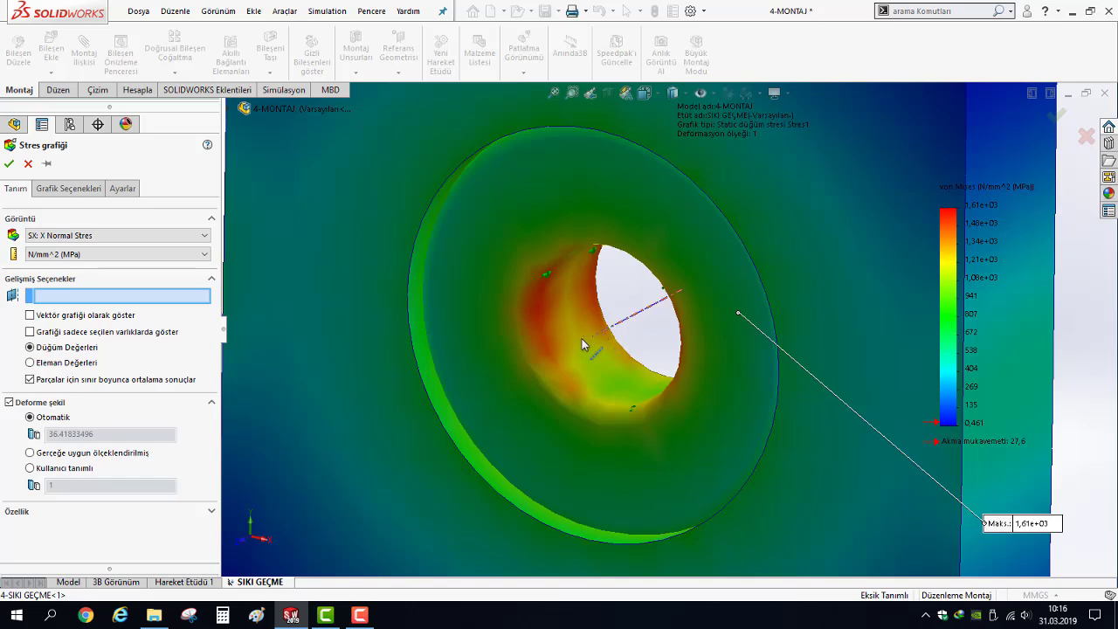
Cancel the unapplied plot, fit the view, and switch to the plain 3B Görünüm model
{"action": "left_click", "coordinate": [29, 164]}
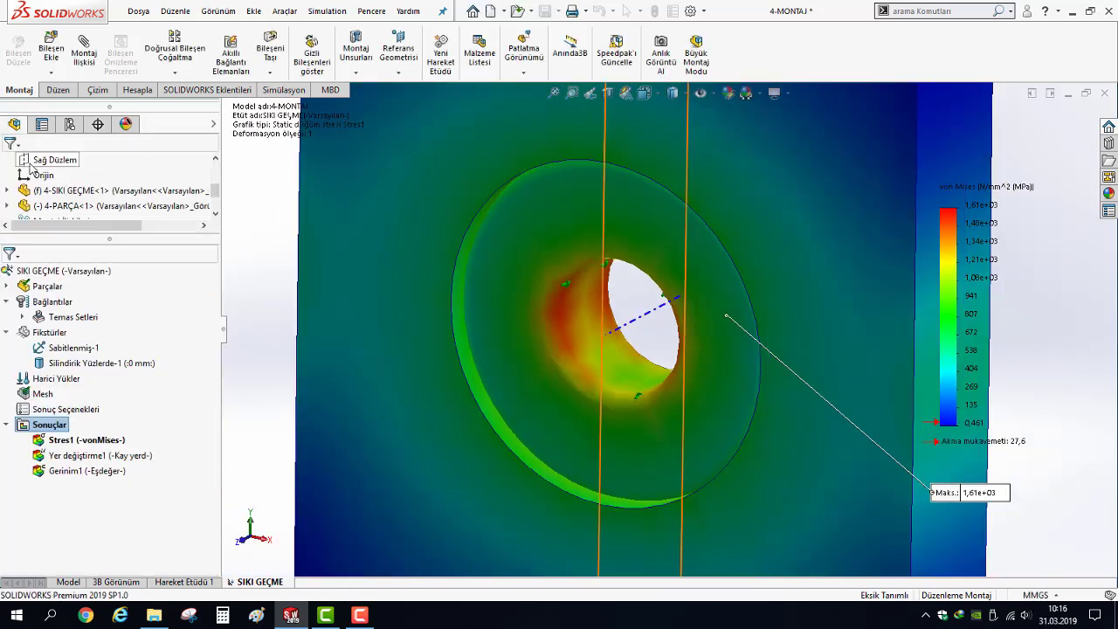
{"action": "key", "text": "f"}
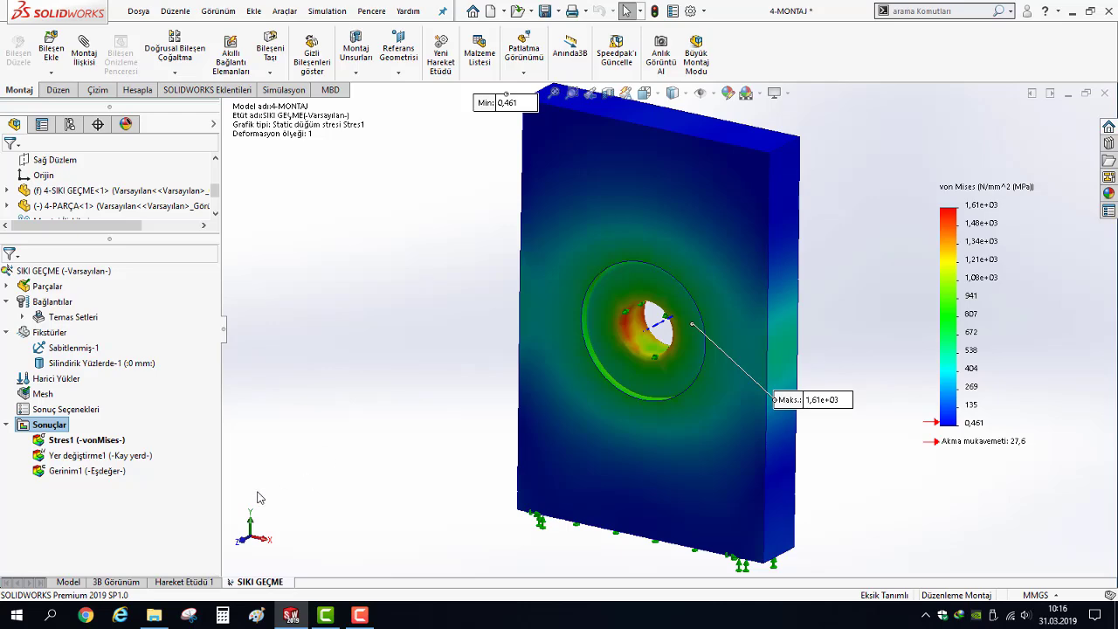
{"action": "left_click", "coordinate": [96, 582]}
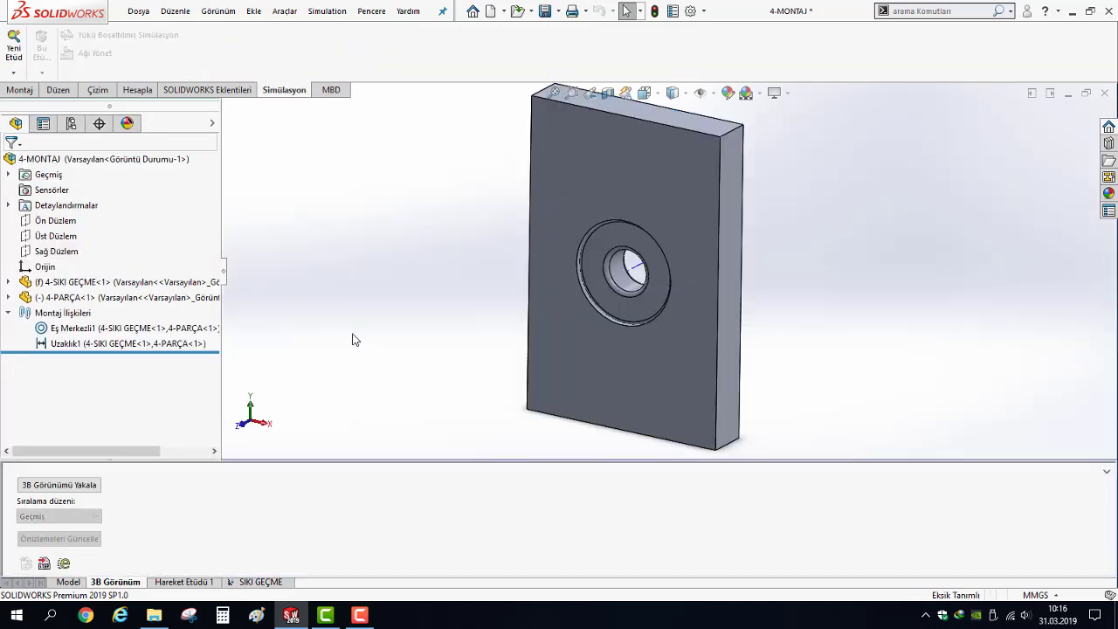
Define a reference axis from the washer bore's inner cylindrical face
{"action": "left_click", "coordinate": [714, 93]}
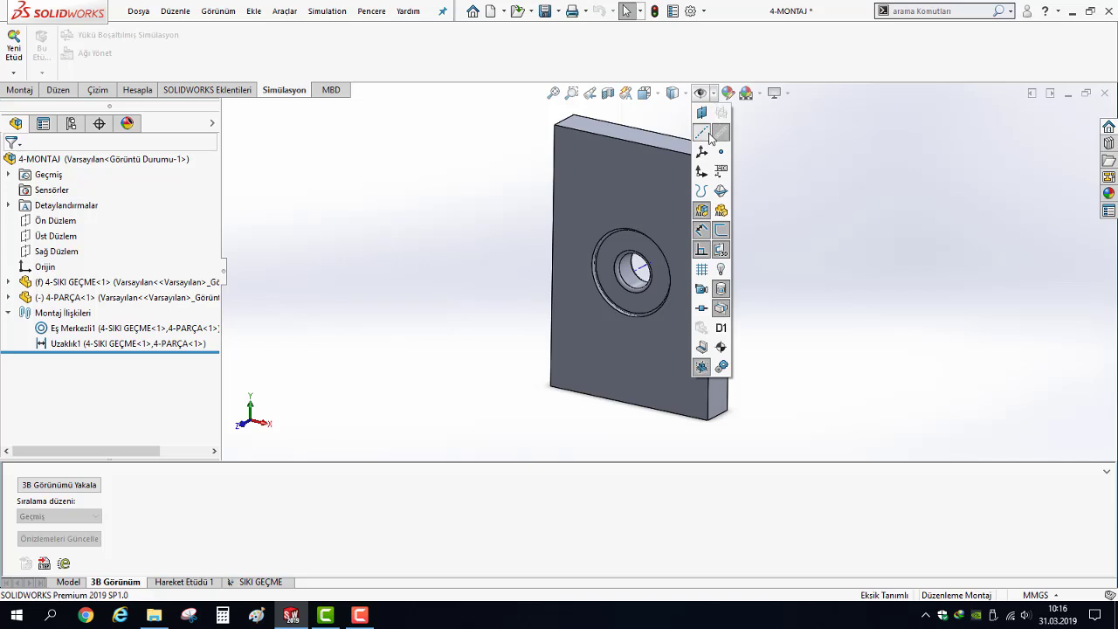
{"action": "scroll", "coordinate": [657, 281], "scroll_direction": "down", "scroll_amount": 2}
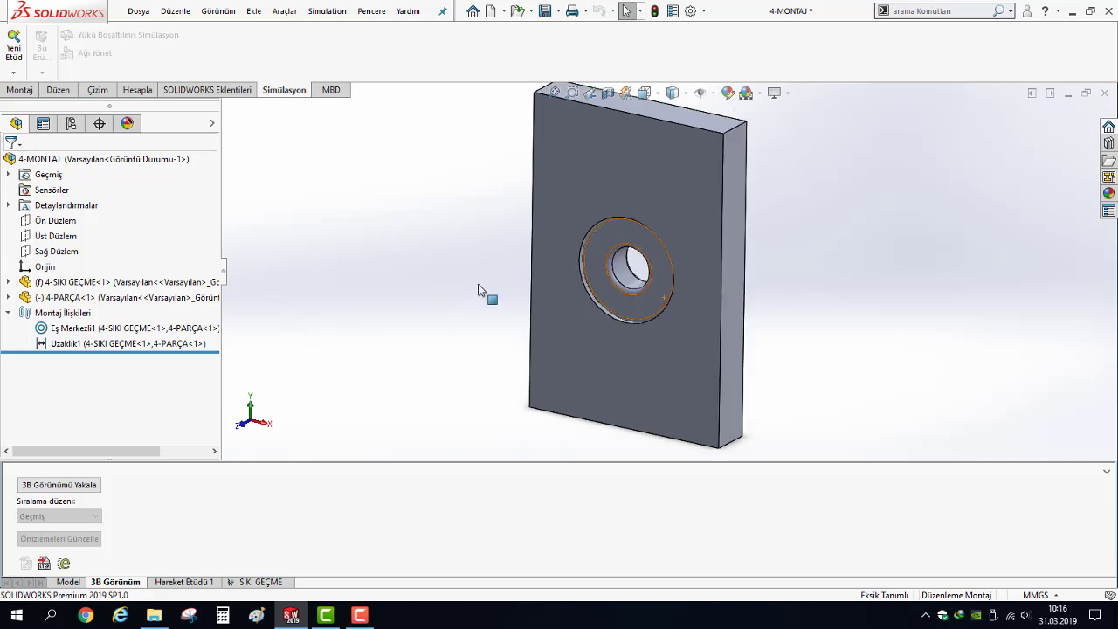
{"action": "left_click", "coordinate": [19, 90]}
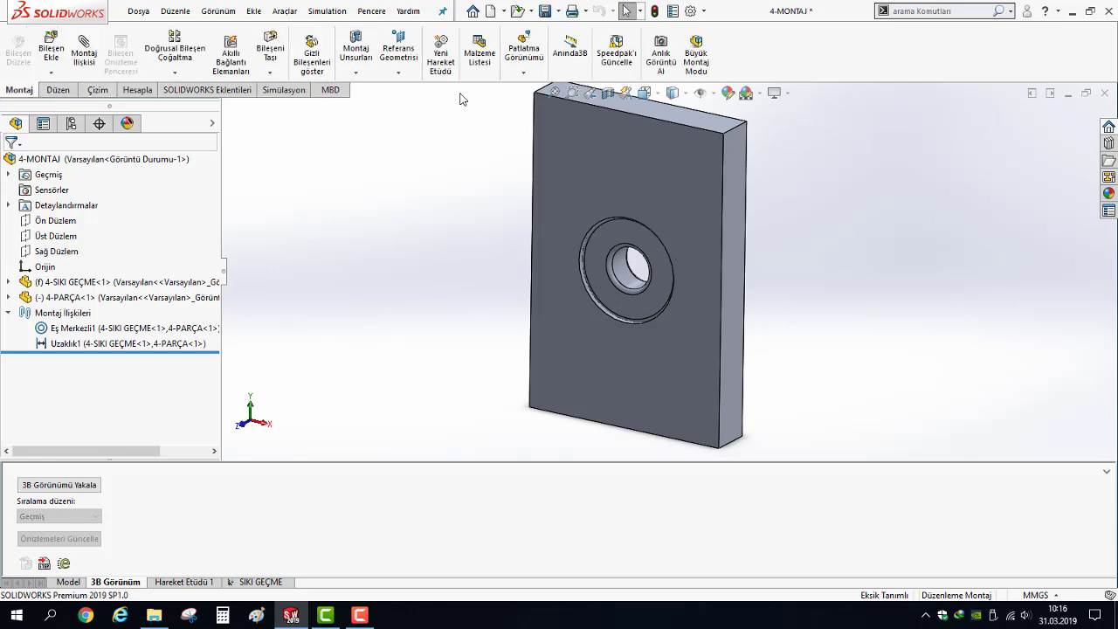
{"action": "left_click", "coordinate": [400, 72]}
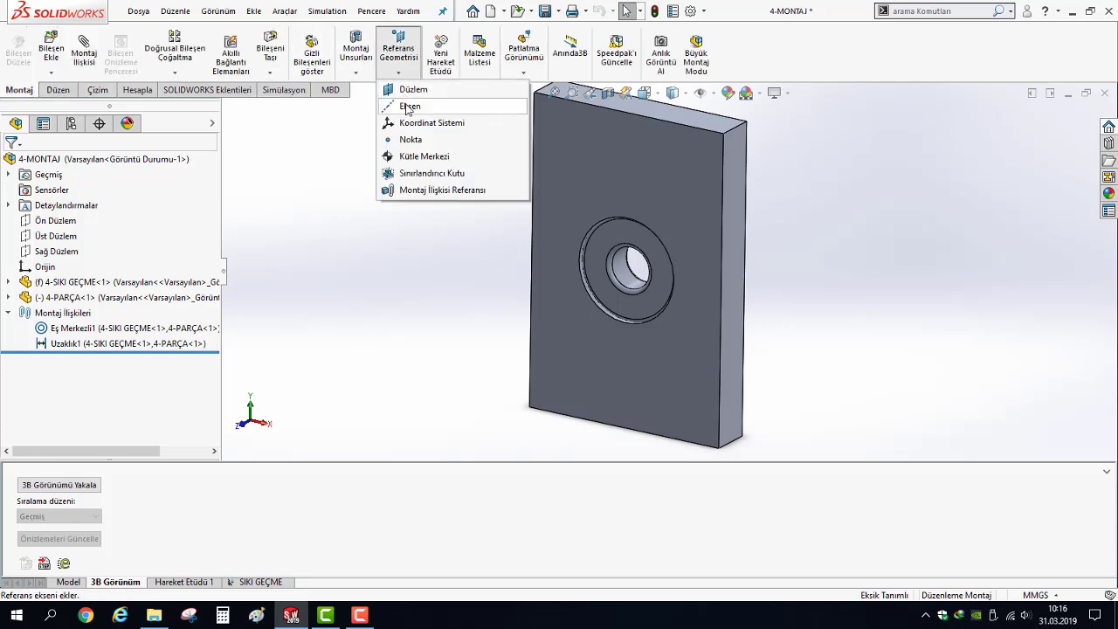
{"action": "left_click", "coordinate": [407, 106]}
{"action": "scroll", "coordinate": [603, 298], "scroll_direction": "down", "scroll_amount": 3}
{"action": "left_click", "coordinate": [633, 256]}
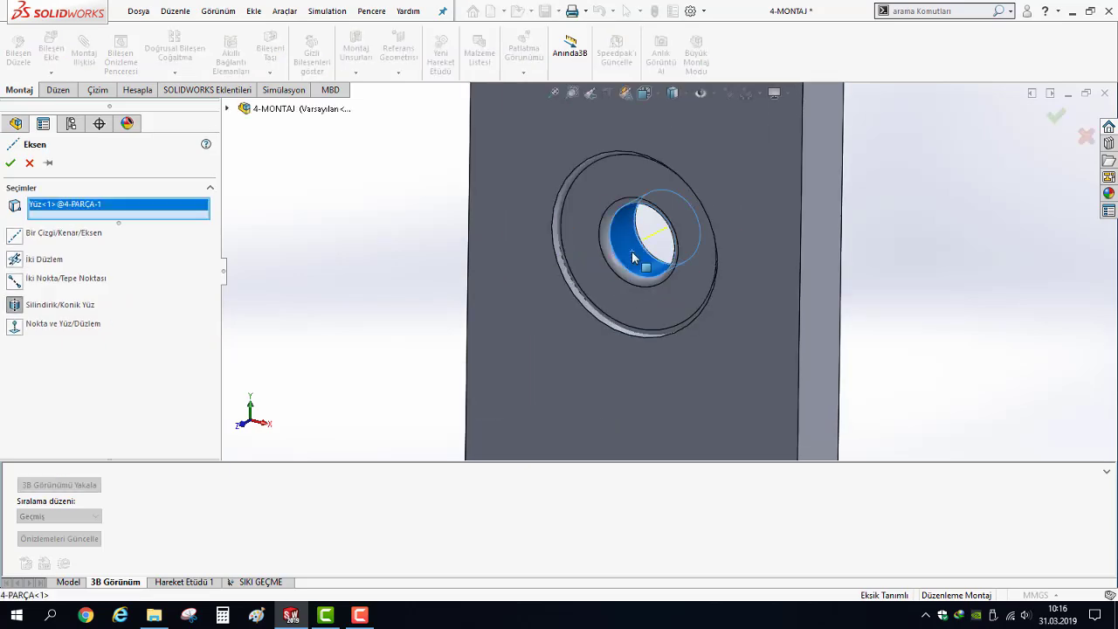
Confirm axis Eksen1, save the assembly, and return to the SIKI GEÇME study
{"action": "right_click", "coordinate": [632, 251]}
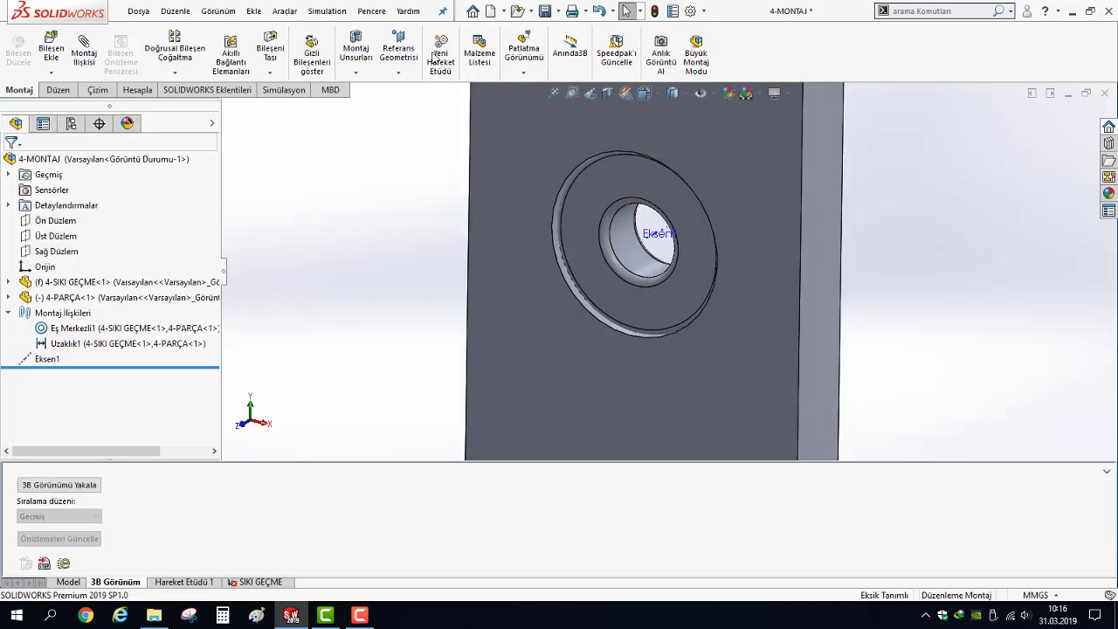
{"action": "left_click", "coordinate": [545, 11]}
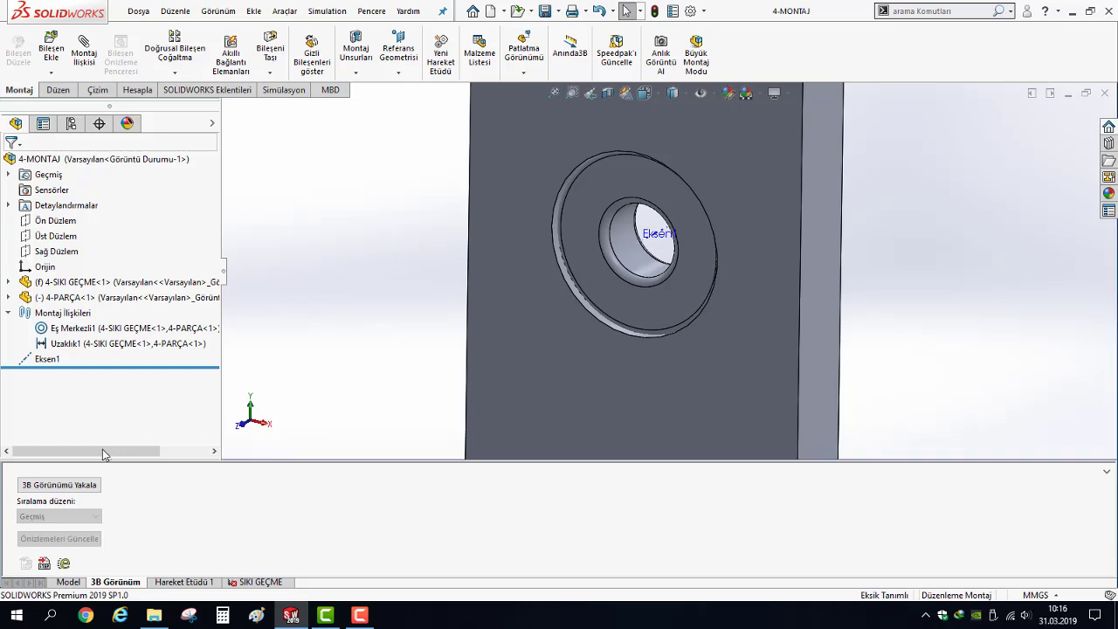
{"action": "left_click", "coordinate": [256, 582]}
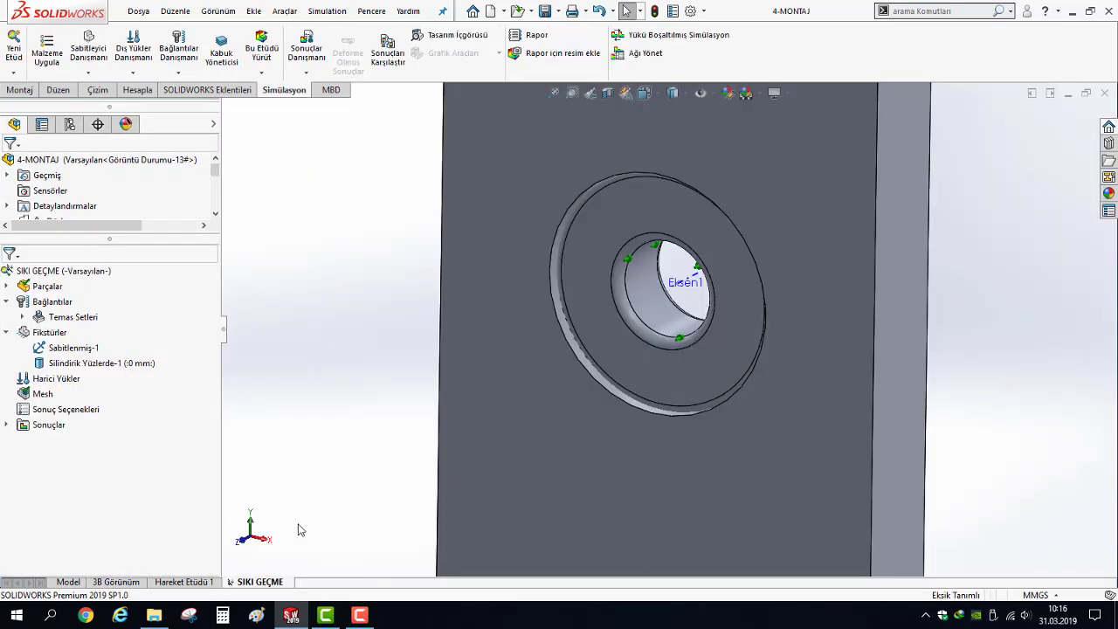
Define stress plot Stres2 showing SX: X Normal Stres referenced to axis Eksen1
{"action": "key", "text": "f"}
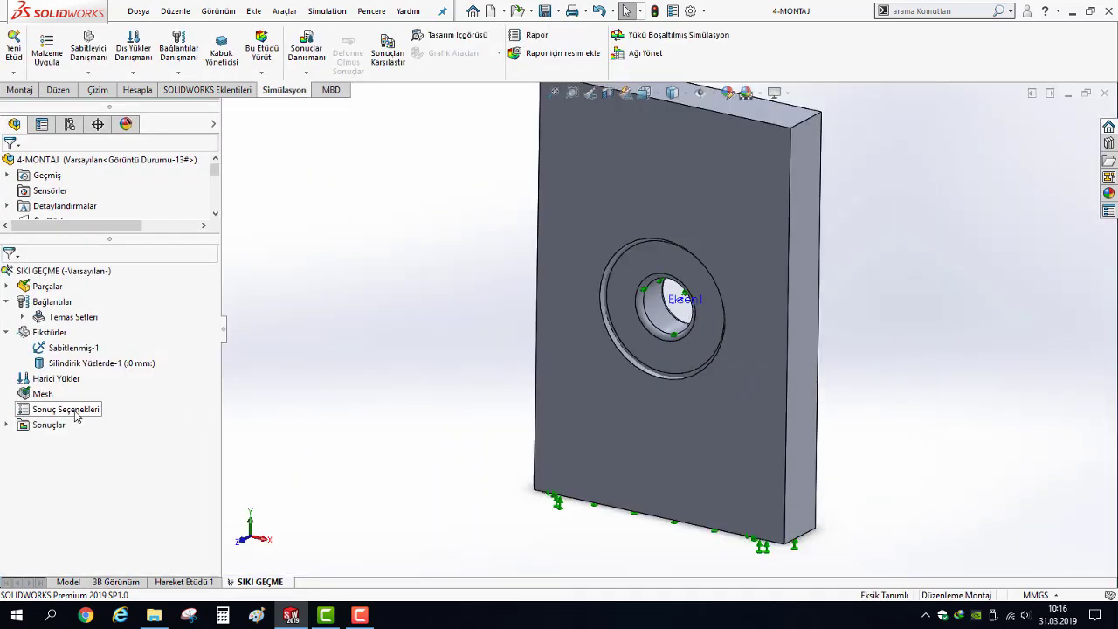
{"action": "left_click", "coordinate": [6, 425]}
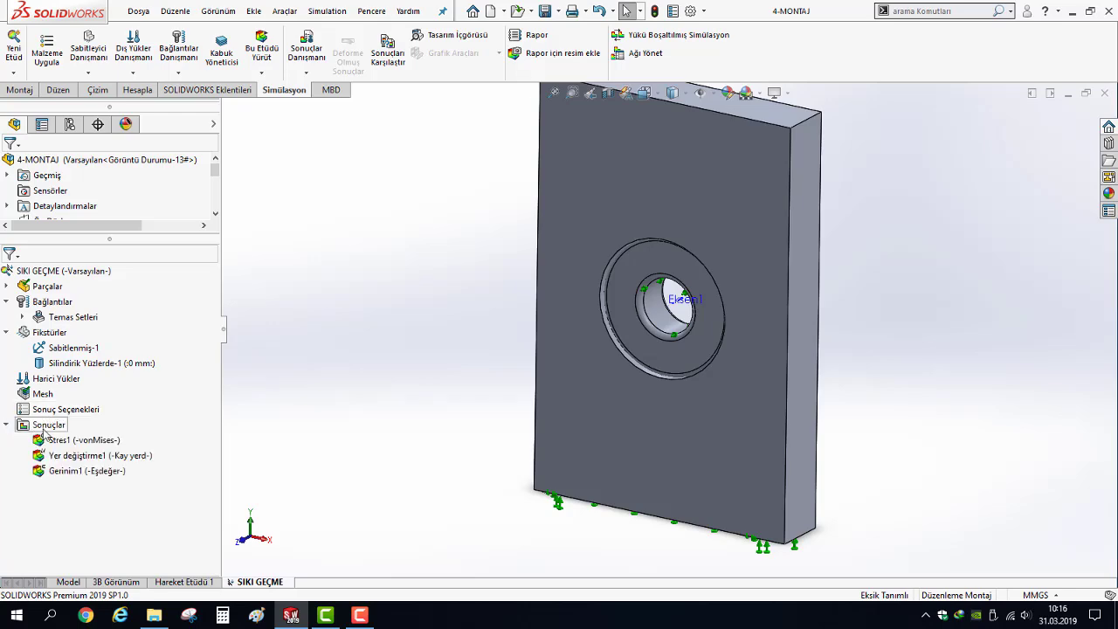
{"action": "right_click", "coordinate": [44, 428]}
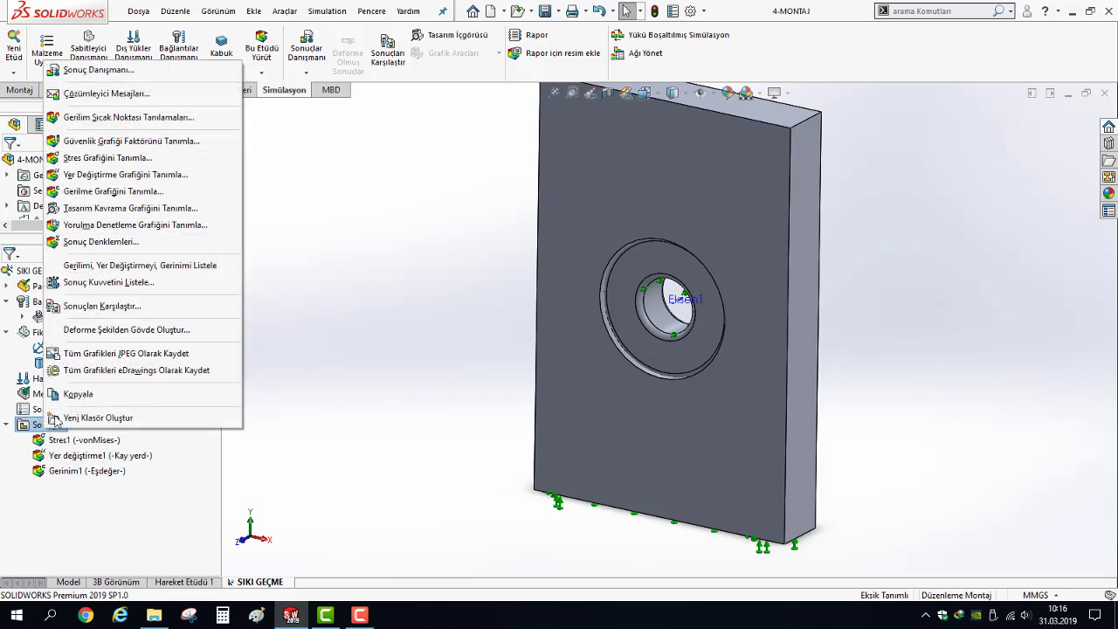
{"action": "left_click", "coordinate": [91, 161]}
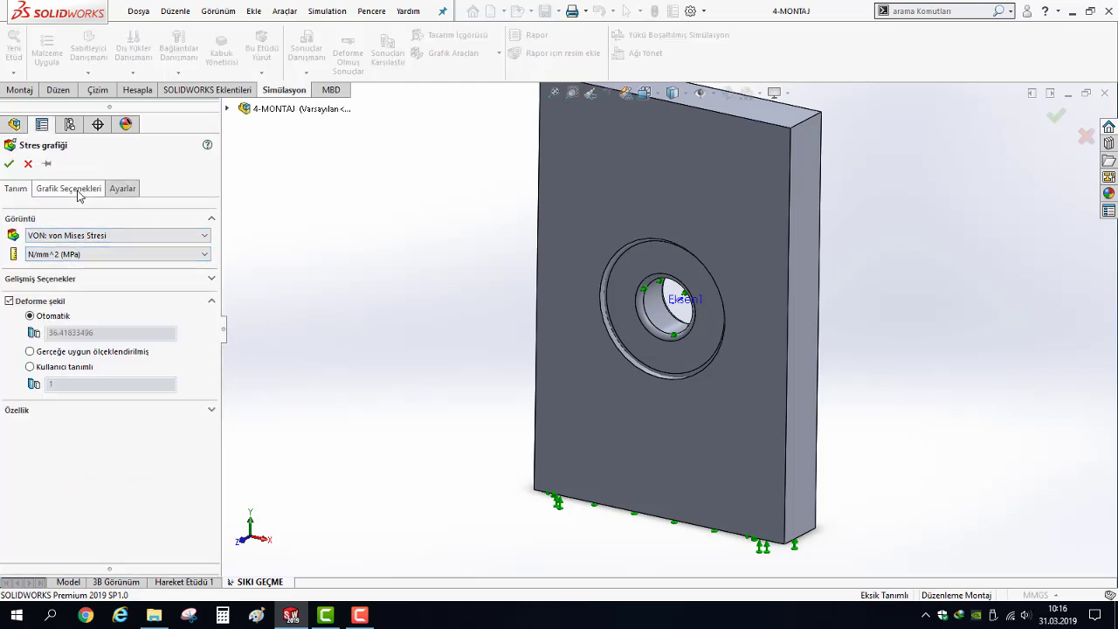
{"action": "left_click", "coordinate": [85, 236]}
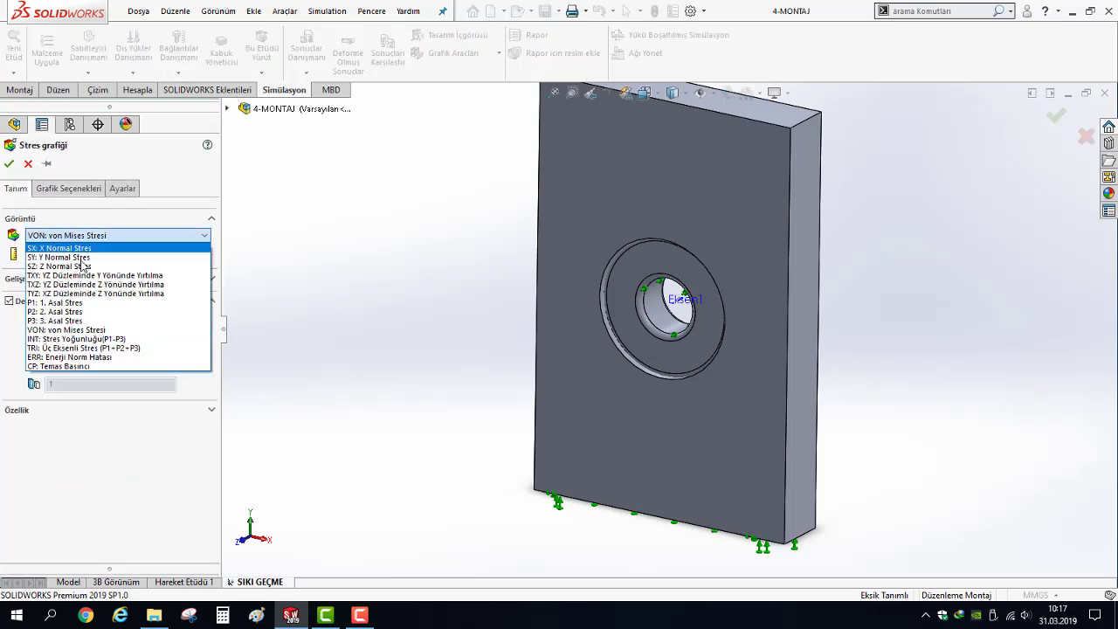
{"action": "left_click", "coordinate": [77, 249]}
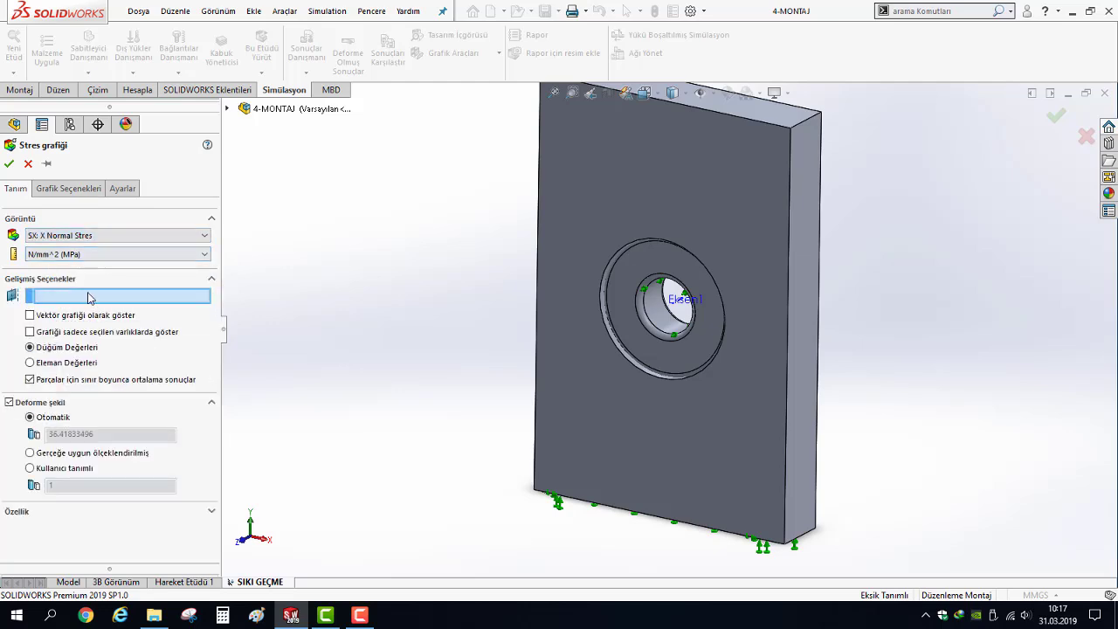
{"action": "left_click", "coordinate": [680, 308]}
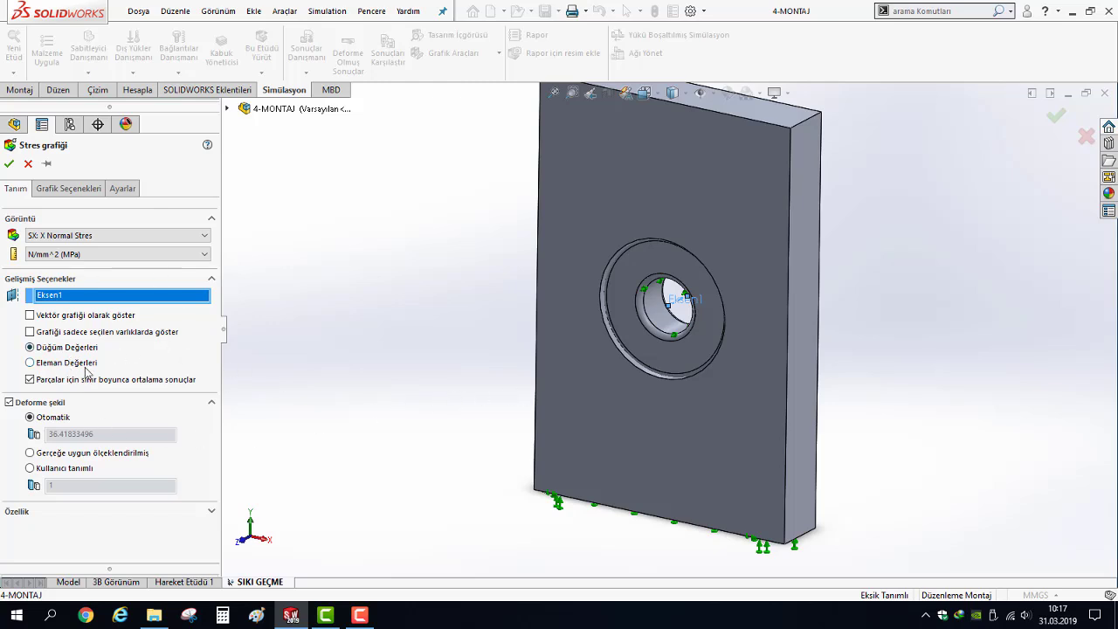
{"action": "left_click", "coordinate": [9, 164]}
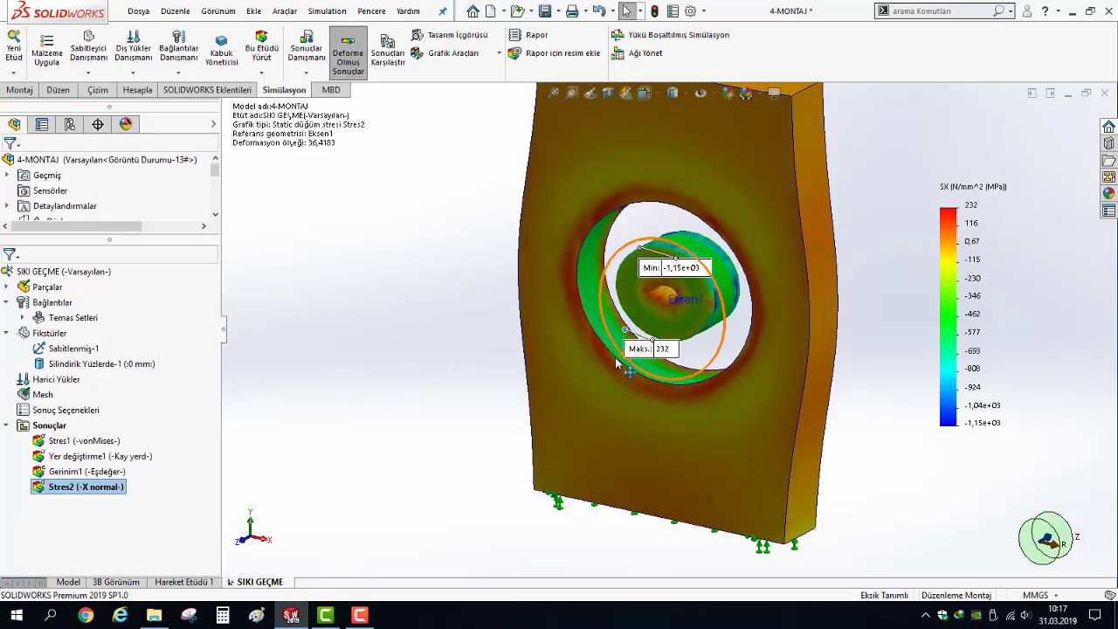
Drag the Maks. 232 label left and the Min -1,15e+03 label up out of the hole
{"action": "mouse_move", "coordinate": [646, 349]}
{"action": "left_mouse_down"}
{"action": "mouse_move", "coordinate": [390, 312]}
{"action": "mouse_move", "coordinate": [319, 277]}
{"action": "left_mouse_up"}
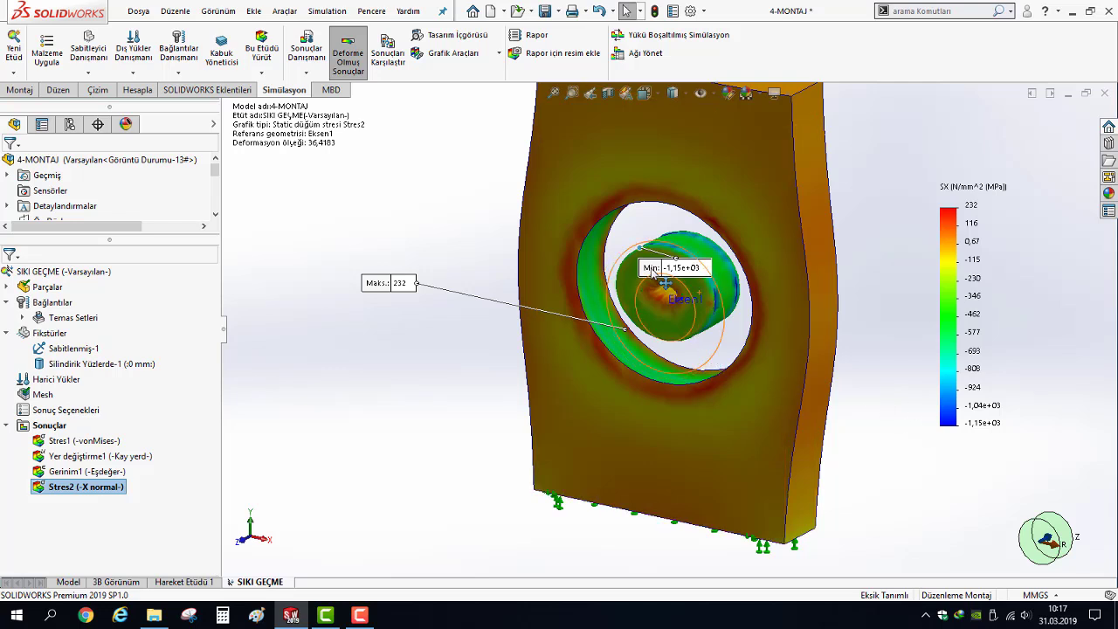
{"action": "mouse_move", "coordinate": [669, 267]}
{"action": "left_mouse_down"}
{"action": "mouse_move", "coordinate": [468, 192]}
{"action": "mouse_move", "coordinate": [411, 156]}
{"action": "left_mouse_up"}
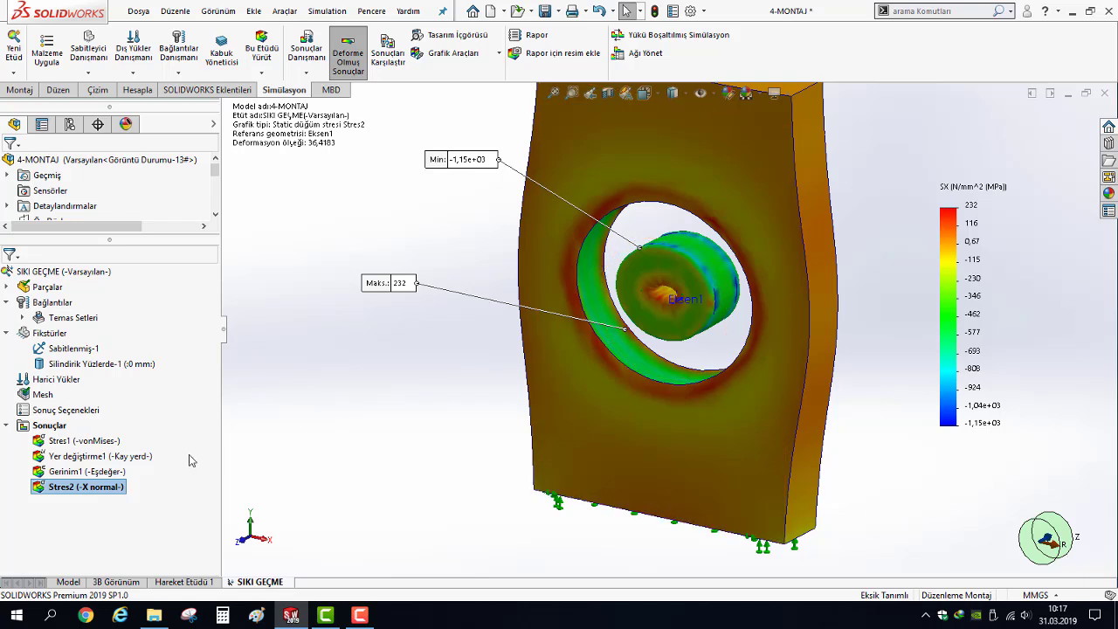
Create Stres3 showing SZ: Z Normal Stress about Eksen1 and reposition its max and min labels
{"action": "right_click", "coordinate": [54, 428]}
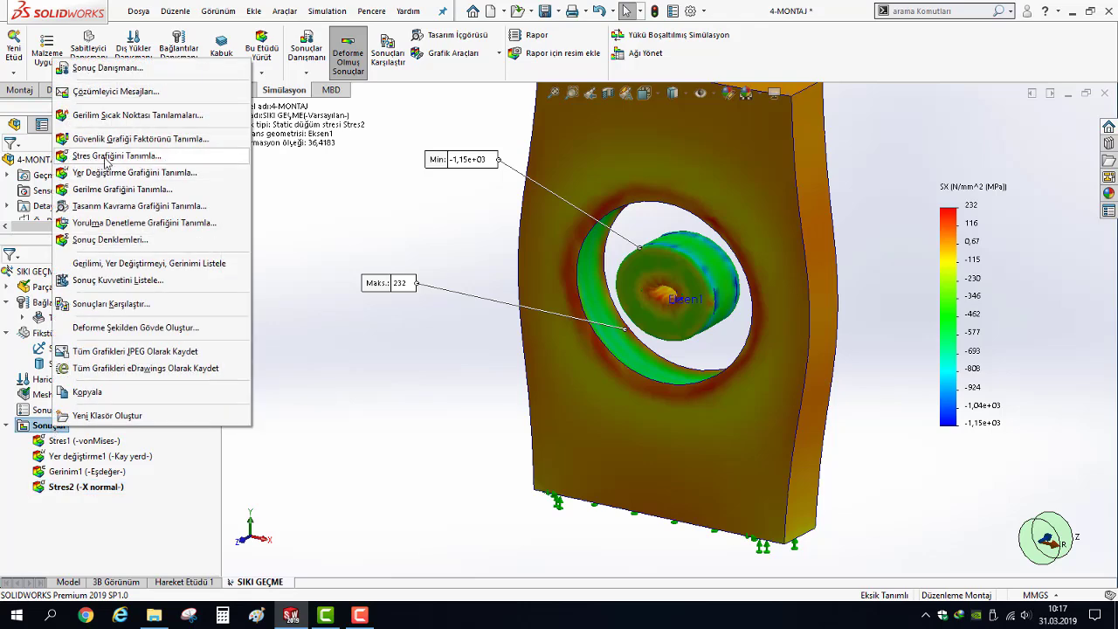
{"action": "key", "text": "Escape"}
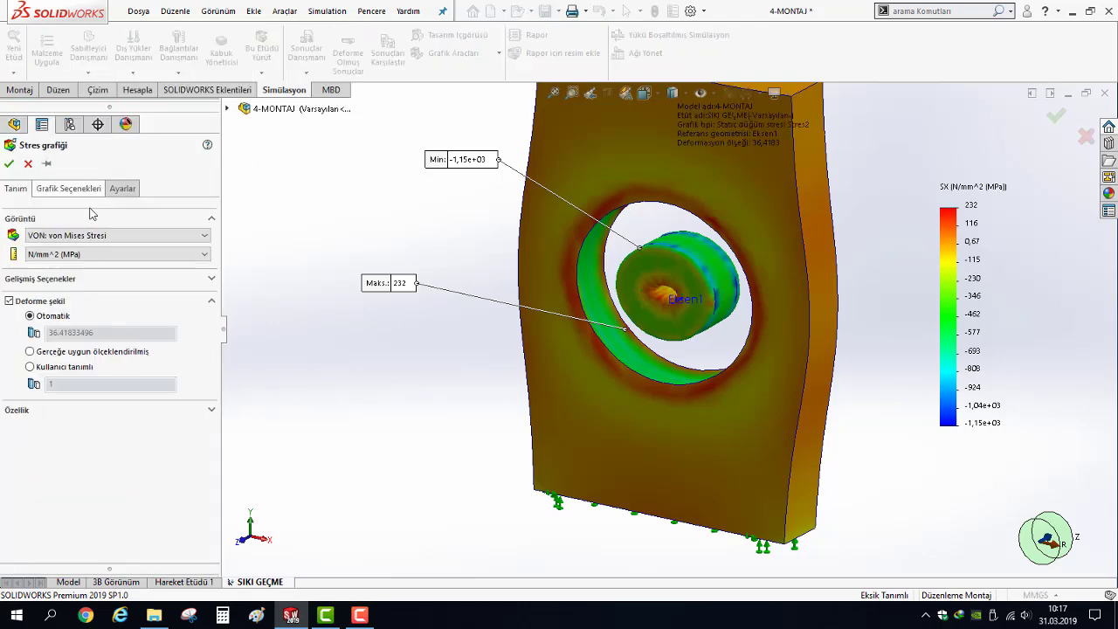
{"action": "left_click", "coordinate": [77, 236]}
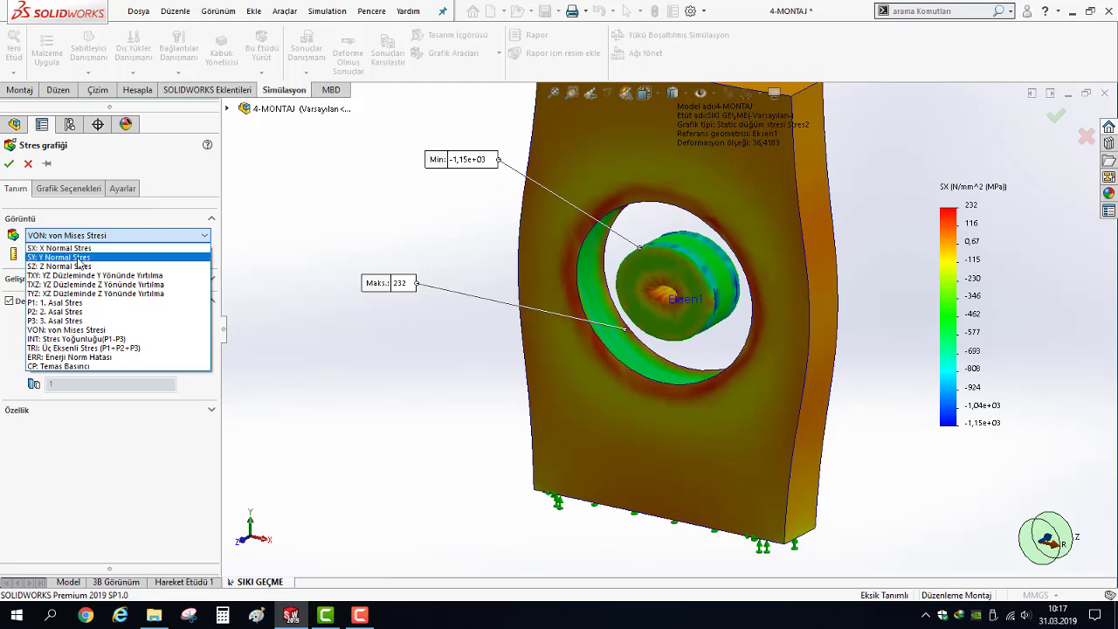
{"action": "left_click", "coordinate": [79, 265]}
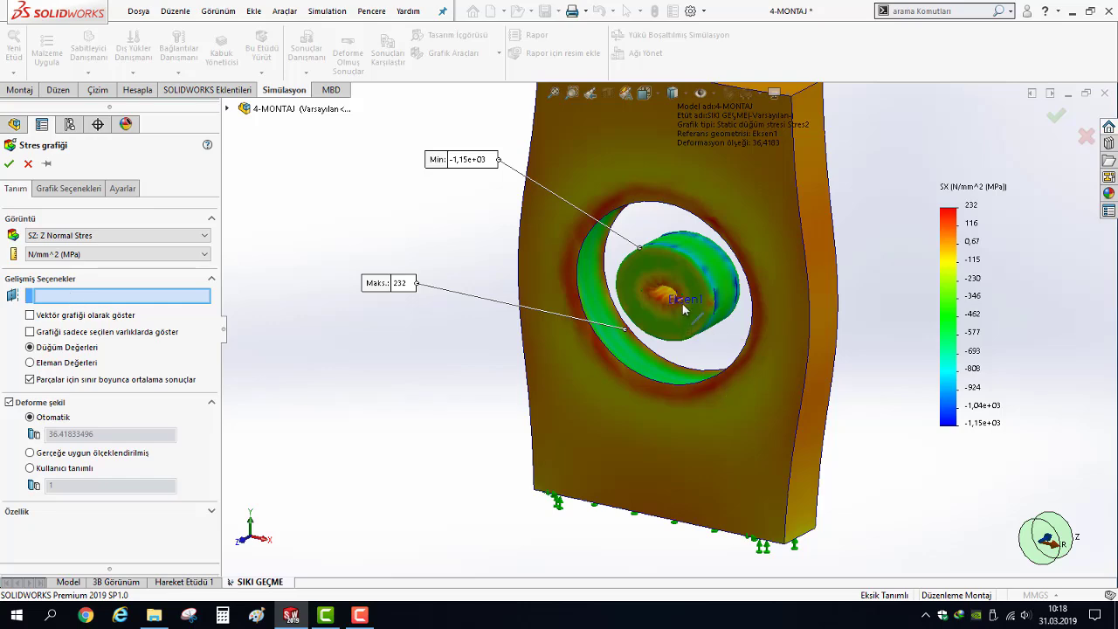
{"action": "left_click", "coordinate": [684, 301]}
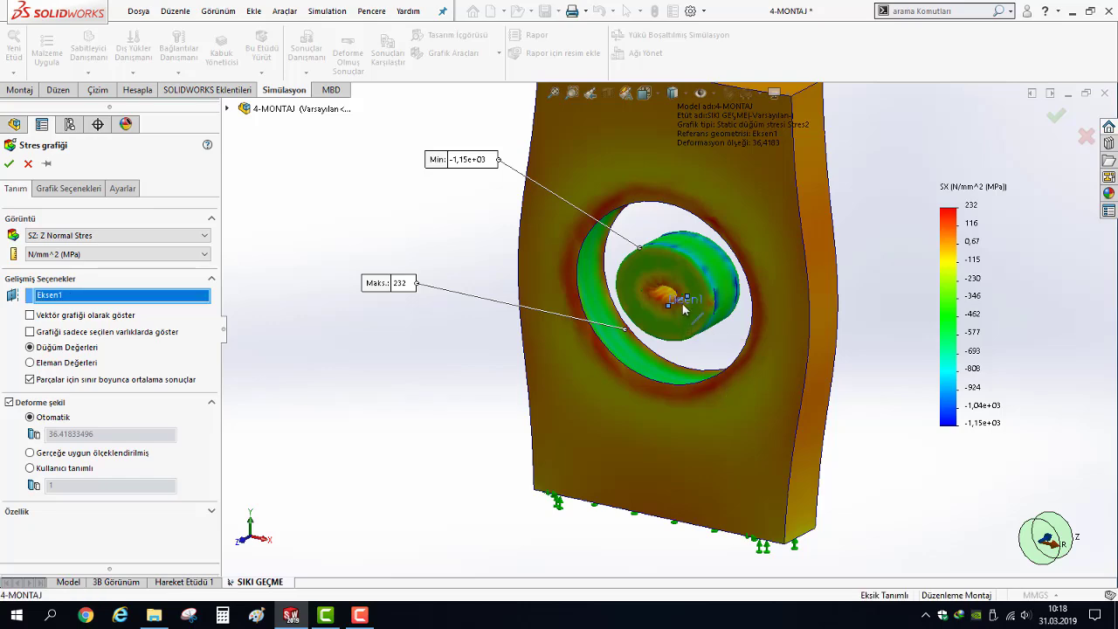
{"action": "left_click", "coordinate": [8, 164]}
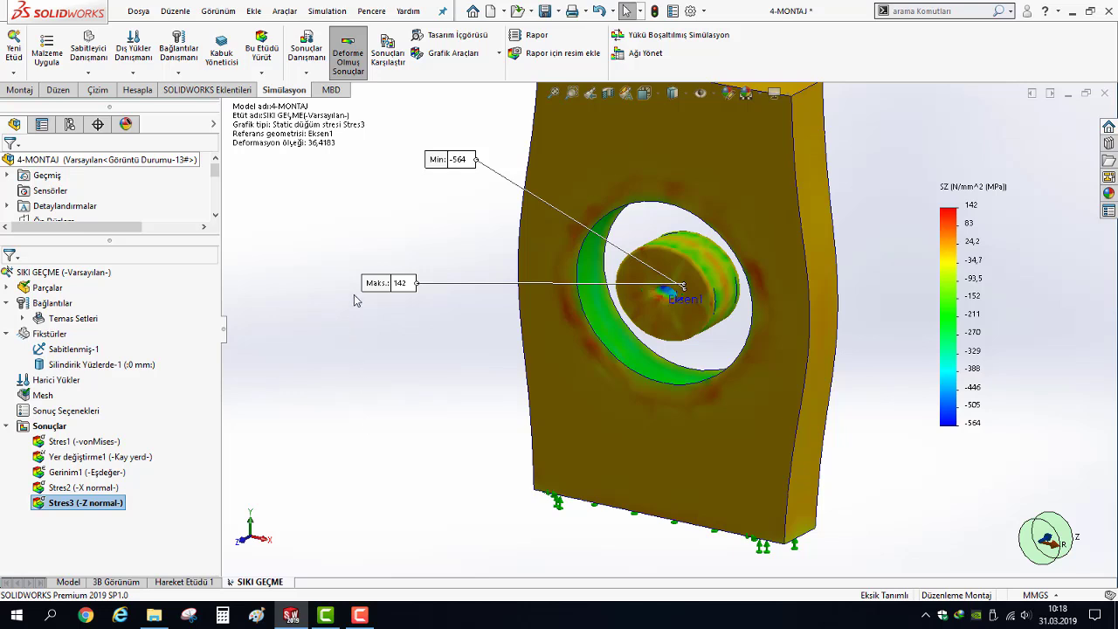
{"action": "left_click_drag", "start_coordinate": [393, 283], "coordinate": [436, 246]}
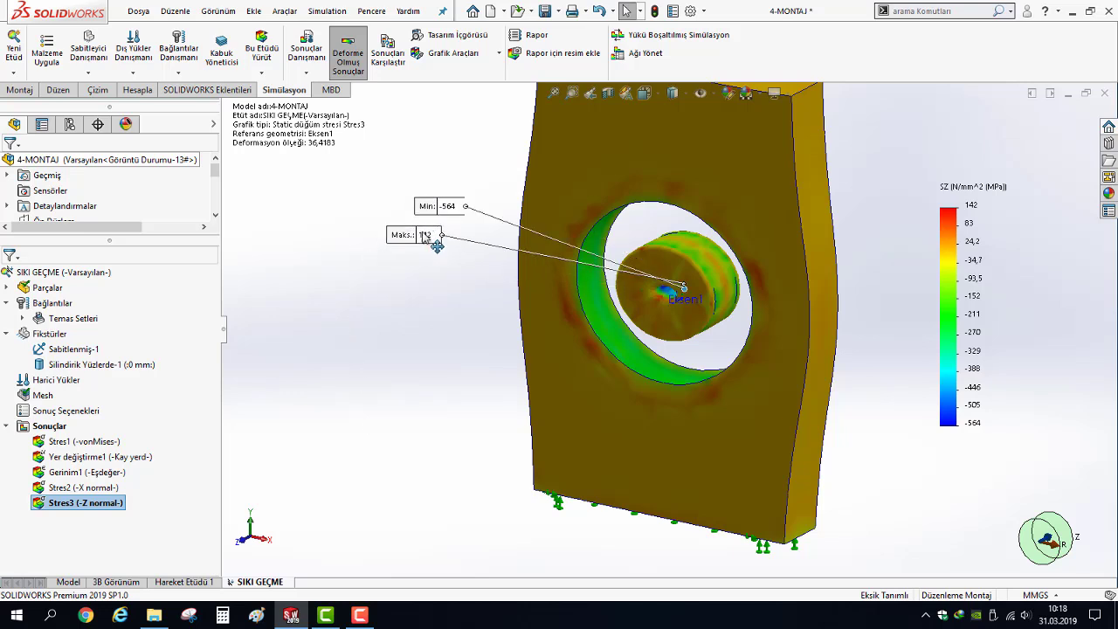
{"action": "left_click_drag", "start_coordinate": [446, 206], "coordinate": [400, 367]}
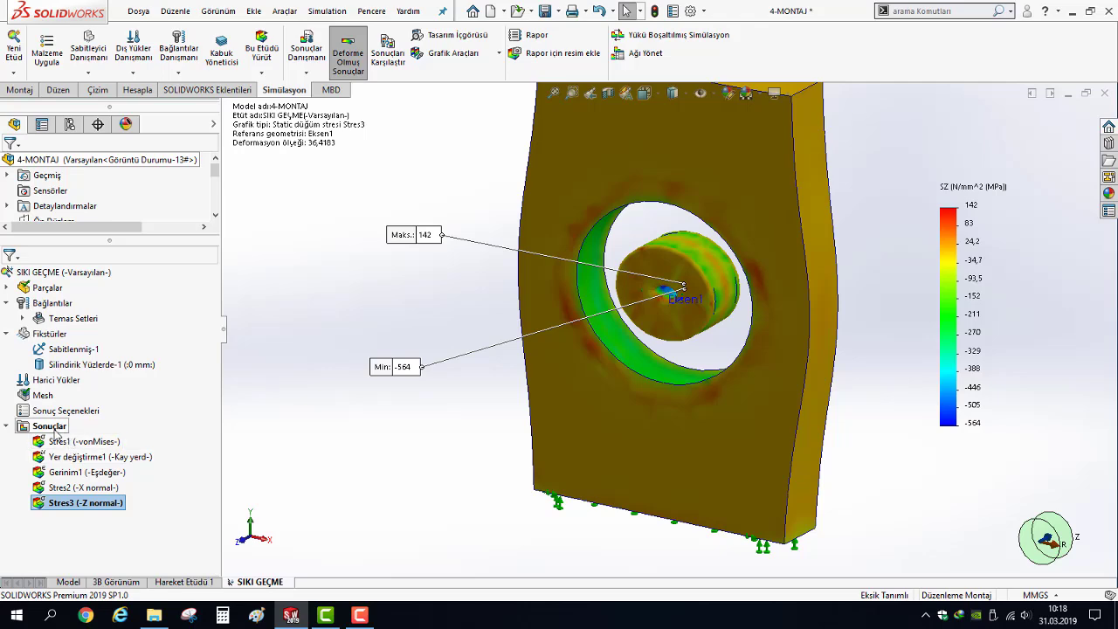
Define displacement plot Yer değiştirme2 showing UY, the Y-direction displacement
{"action": "right_click", "coordinate": [59, 433]}
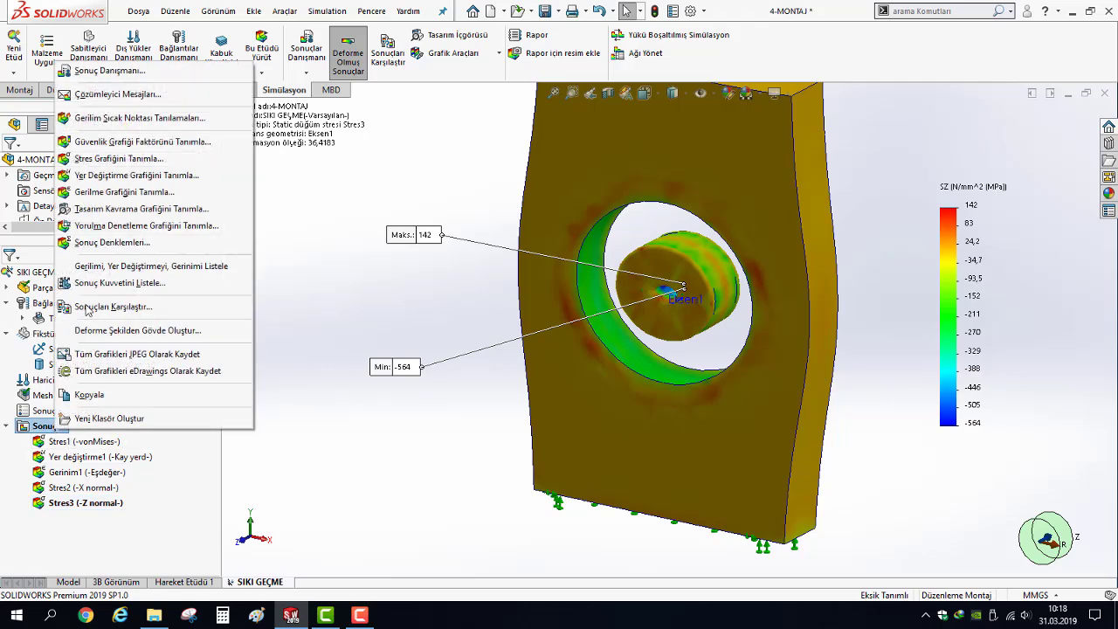
{"action": "left_click", "coordinate": [108, 176]}
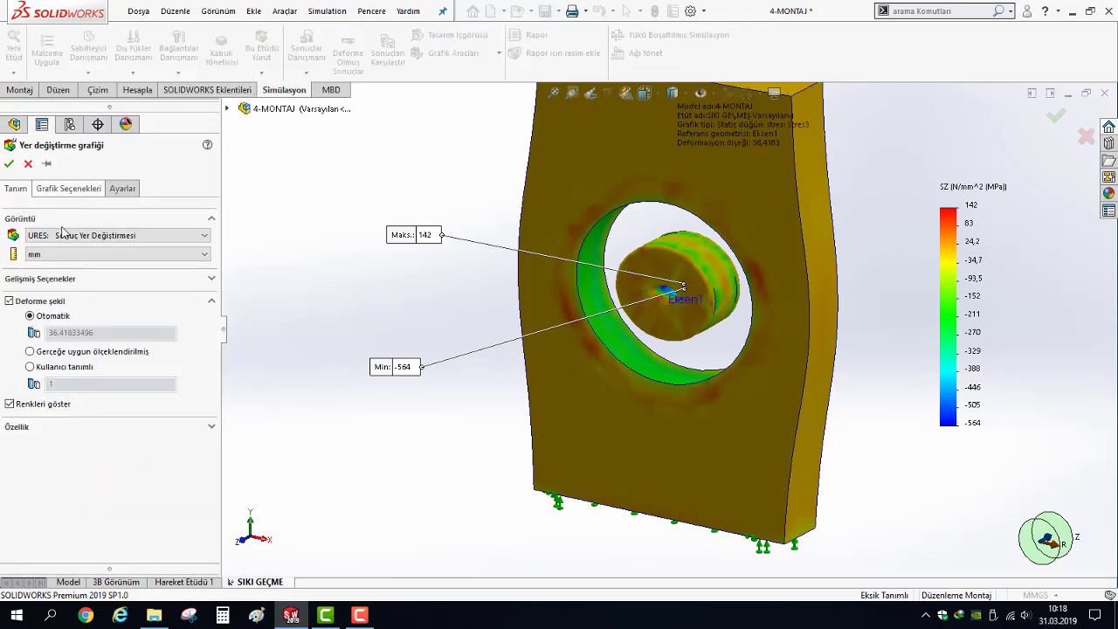
{"action": "left_click", "coordinate": [62, 231]}
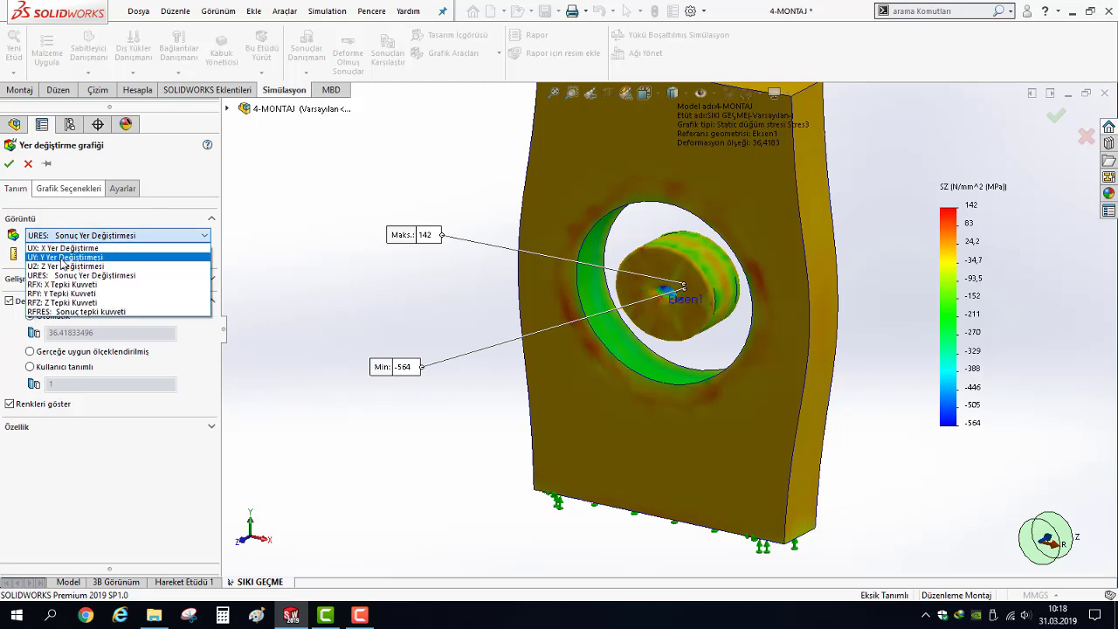
{"action": "left_click", "coordinate": [62, 258]}
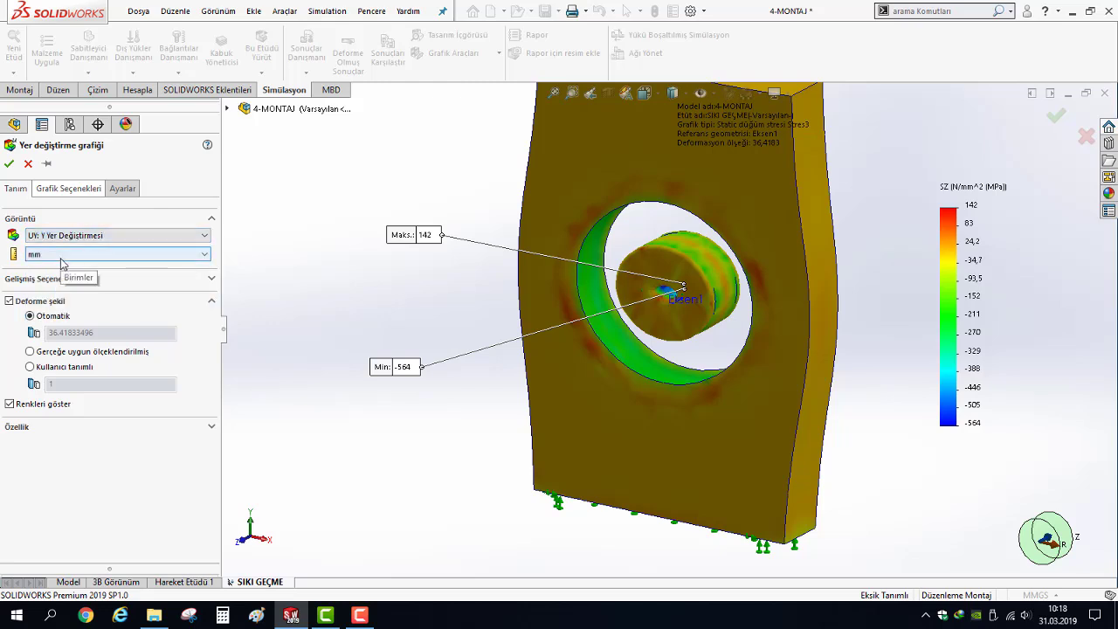
{"action": "left_click", "coordinate": [8, 163]}
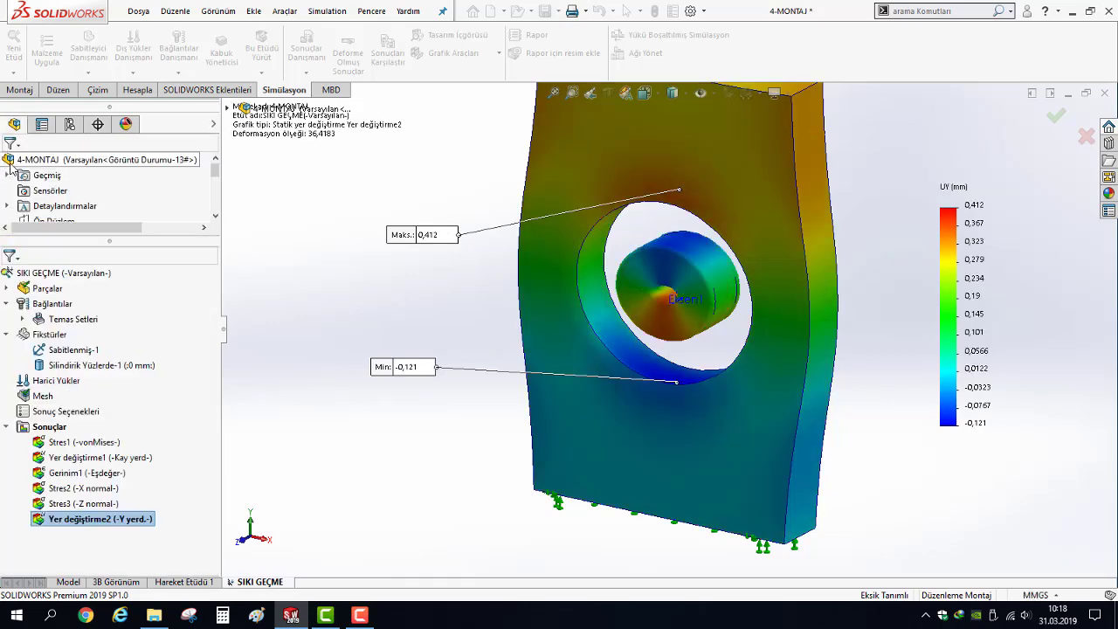
Move the 0,412 max and -0,121 min labels aside, then redisplay Stres2 (-X normal-)
{"action": "left_click_drag", "start_coordinate": [401, 238], "coordinate": [373, 174]}
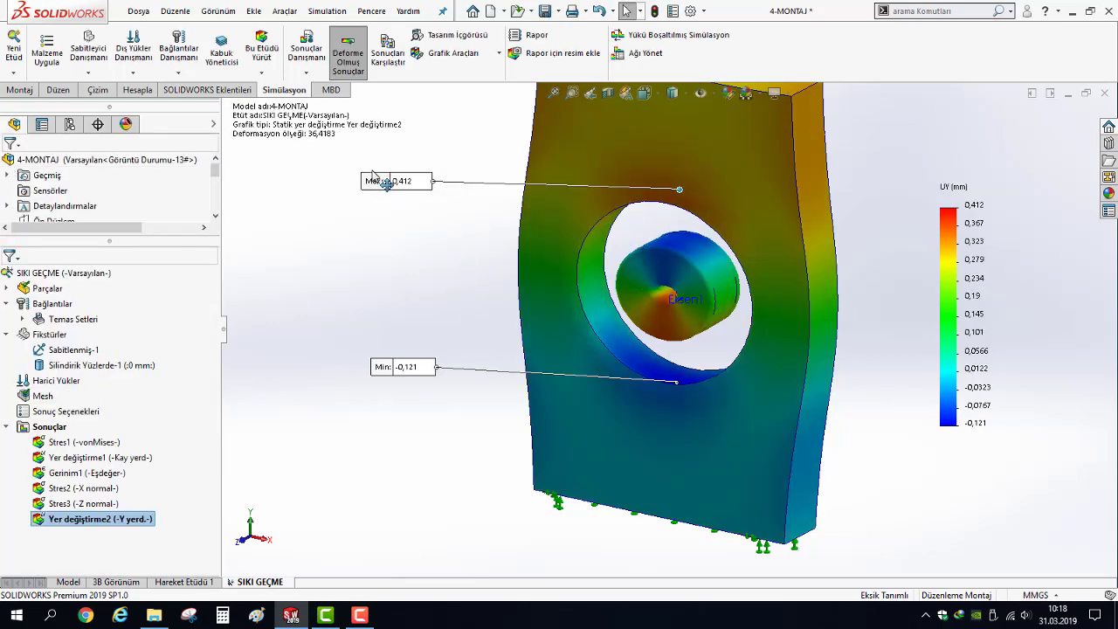
{"action": "left_click_drag", "start_coordinate": [406, 361], "coordinate": [365, 414]}
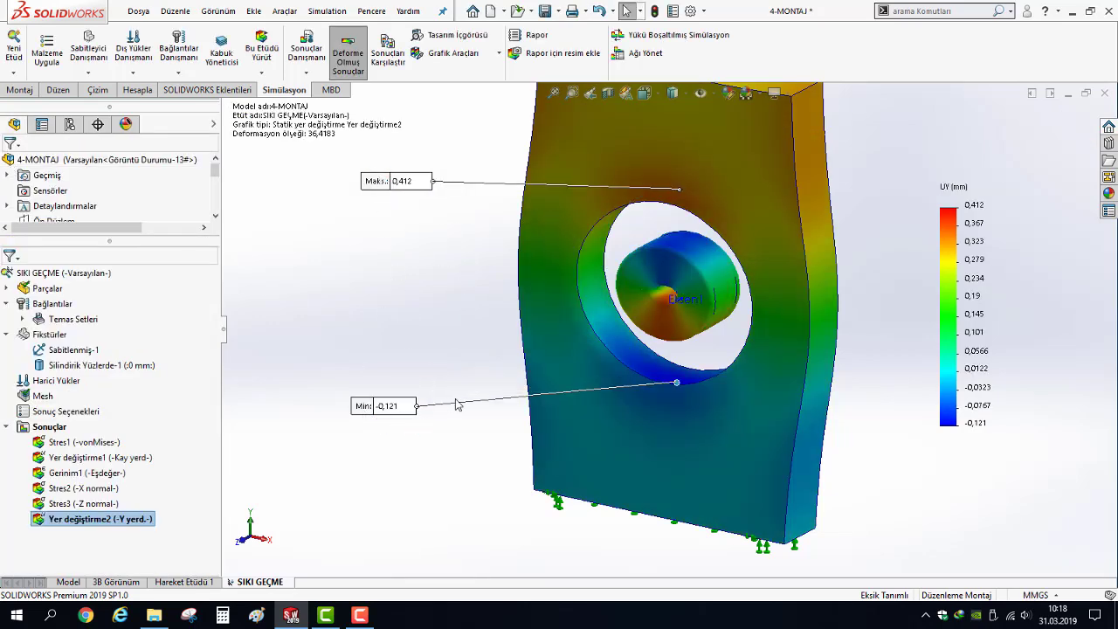
{"action": "mouse_move", "coordinate": [706, 380]}
{"action": "middle_mouse_down"}
{"action": "mouse_move", "coordinate": [708, 342]}
{"action": "mouse_move", "coordinate": [702, 376]}
{"action": "middle_mouse_up"}
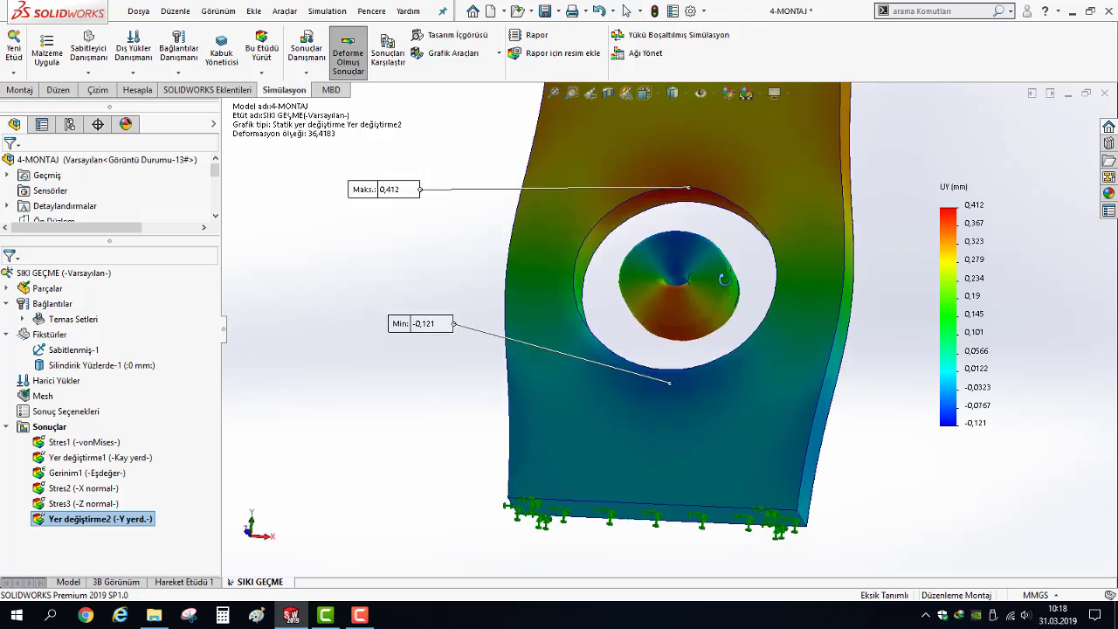
{"action": "double_click", "coordinate": [87, 487]}
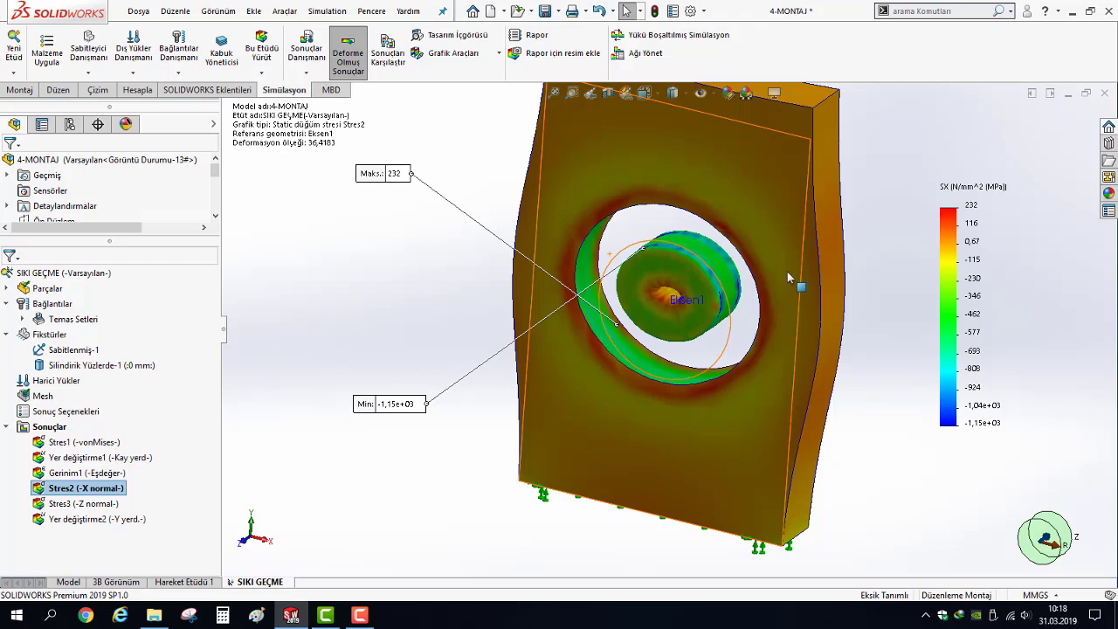
Define the factor of safety plot Güvenlik Faktörü1 with default settings
{"action": "right_click", "coordinate": [50, 428]}
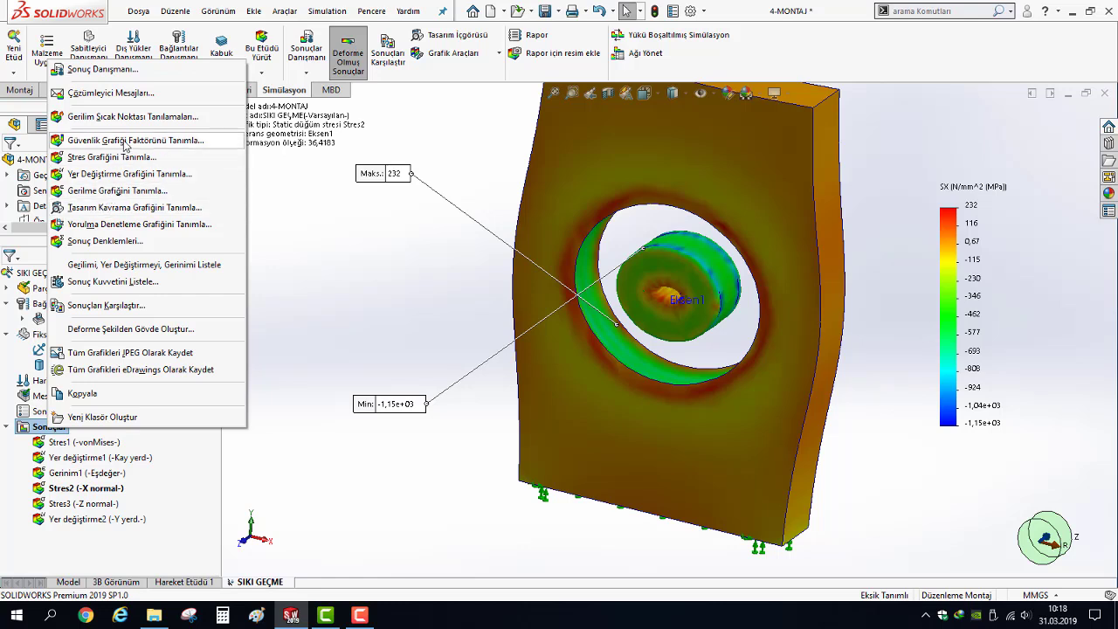
{"action": "left_click", "coordinate": [125, 141]}
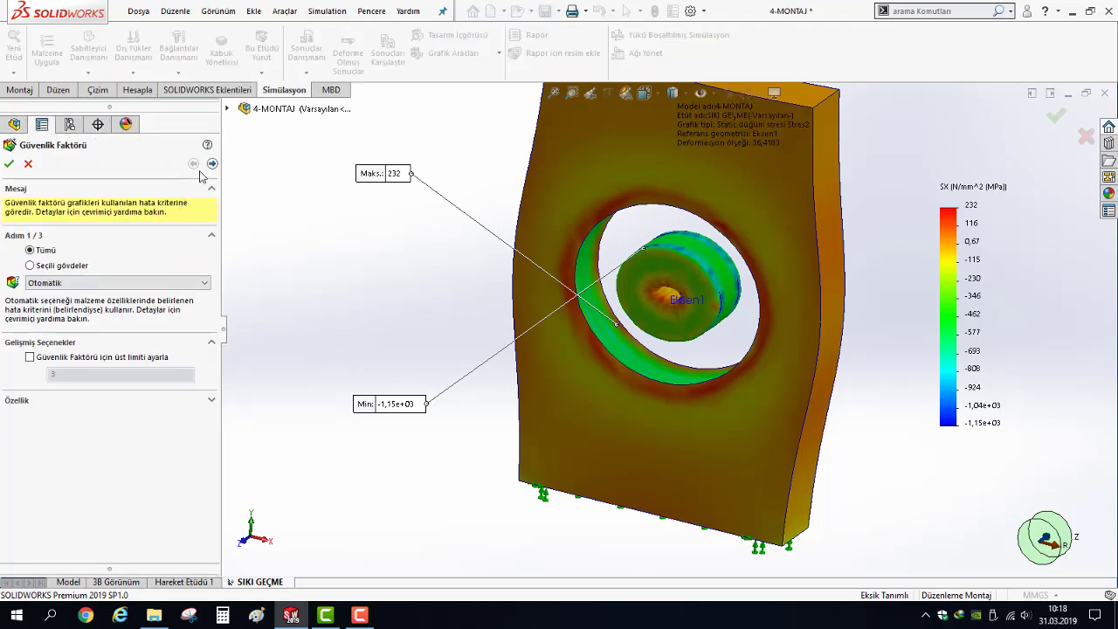
{"action": "left_click", "coordinate": [212, 165]}
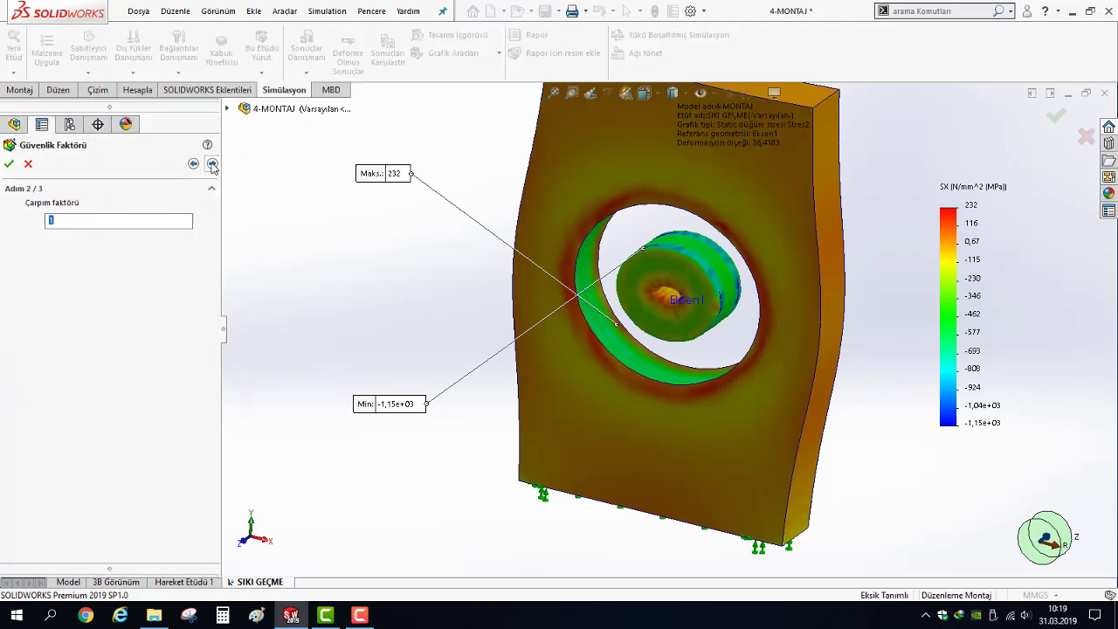
{"action": "left_click", "coordinate": [9, 165]}
Turn the model to the front and move the 0,0171 min and 59,8 max labels aside
{"action": "middle_click_drag", "start_coordinate": [376, 300], "coordinate": [445, 354]}
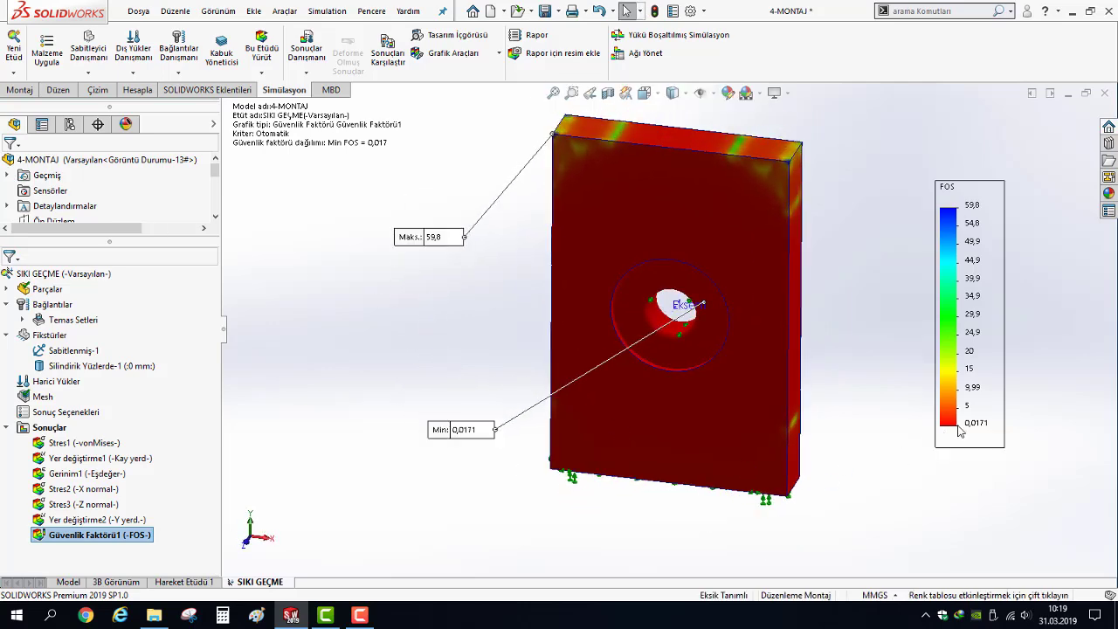
{"action": "left_click_drag", "start_coordinate": [540, 381], "coordinate": [906, 381]}
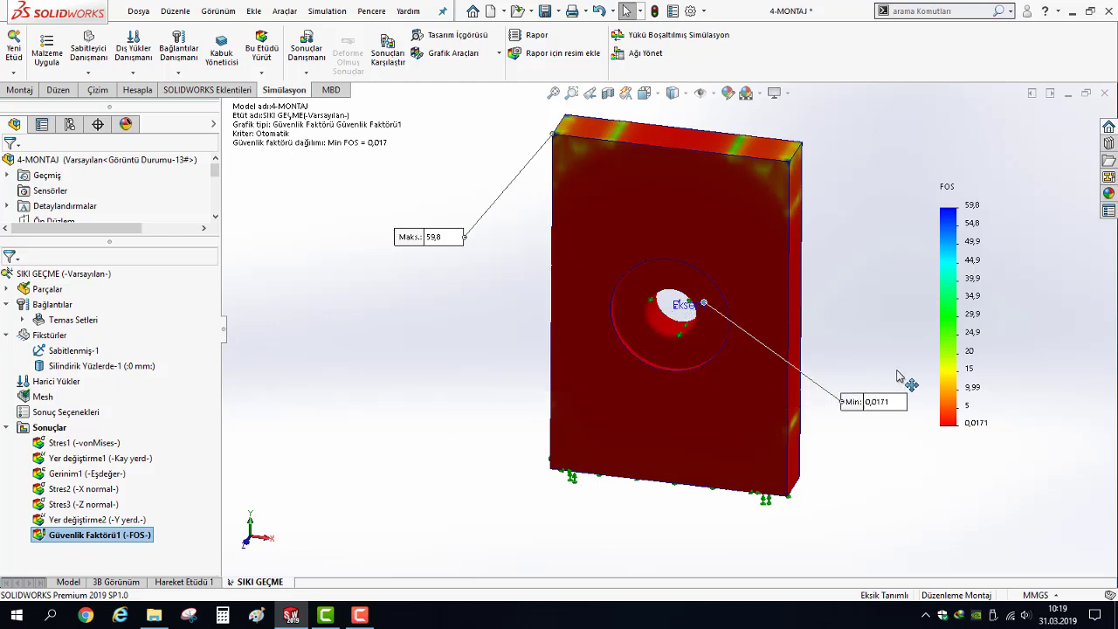
{"action": "mouse_move", "coordinate": [411, 243]}
{"action": "left_mouse_down"}
{"action": "mouse_move", "coordinate": [355, 181]}
{"action": "mouse_move", "coordinate": [355, 203]}
{"action": "left_mouse_up"}
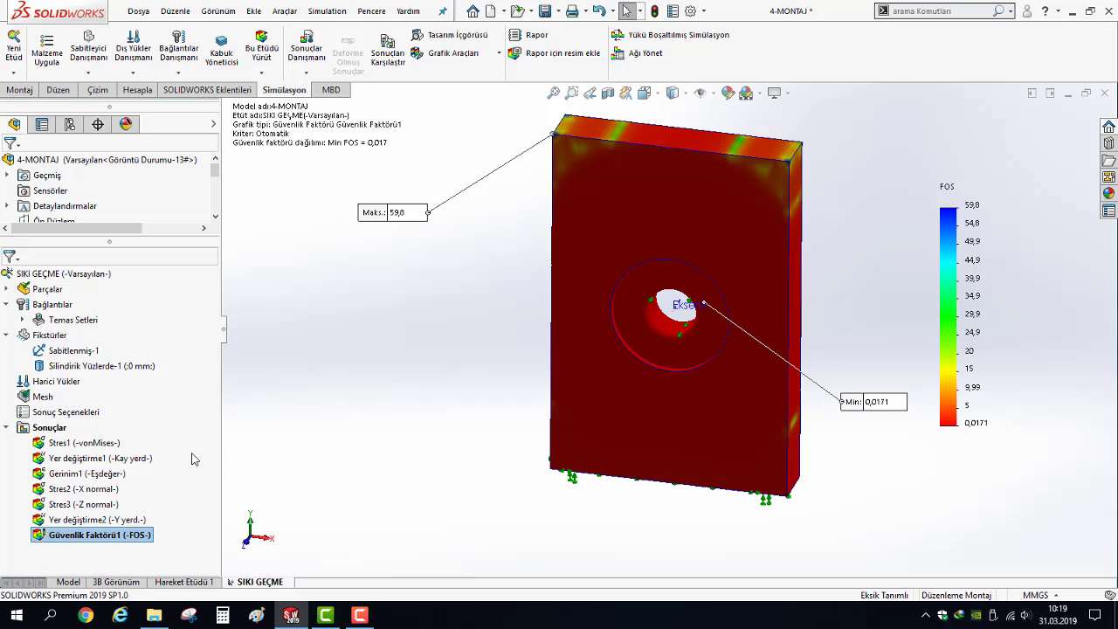
{"action": "right_click", "coordinate": [49, 428]}
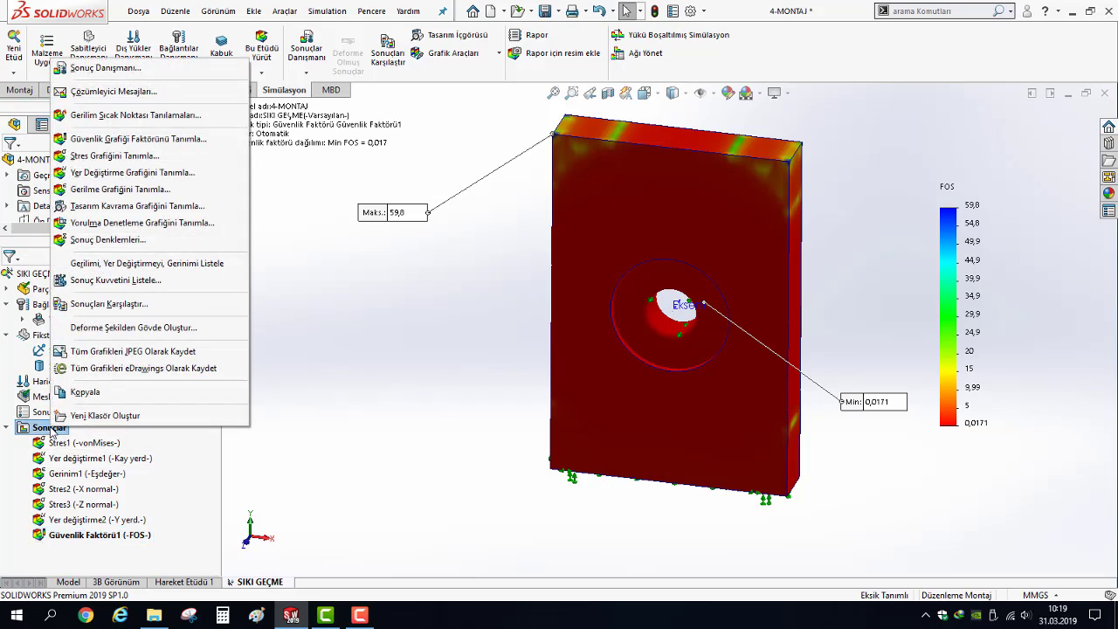
{"action": "left_click", "coordinate": [386, 521]}
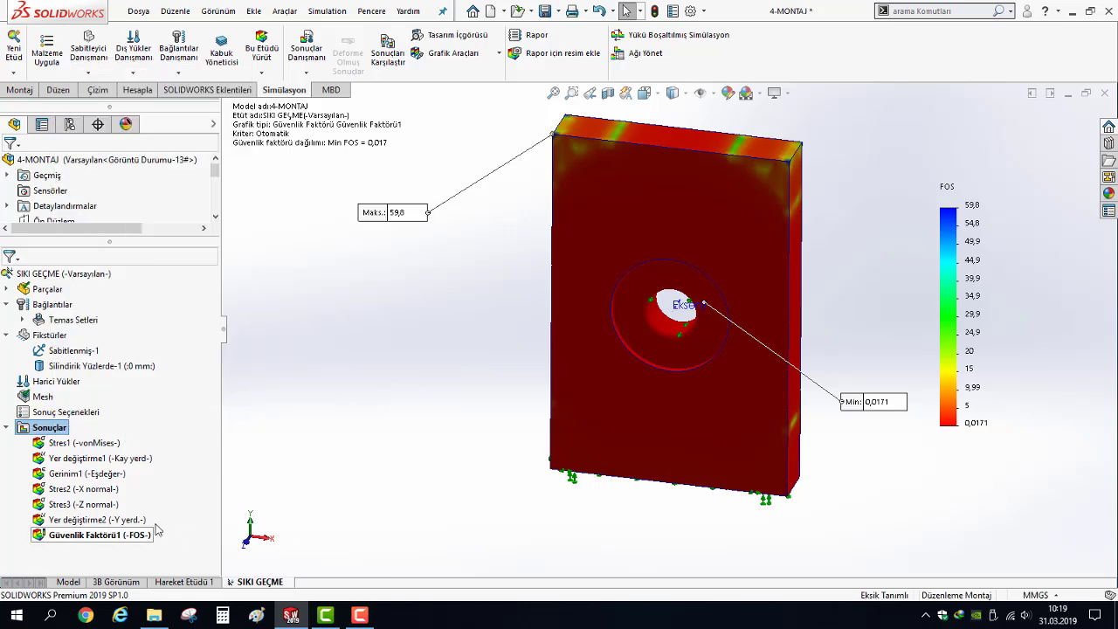
Display the Stres2 X-normal stress plot again and zoom in on the hole and cylinder
{"action": "double_click", "coordinate": [88, 490]}
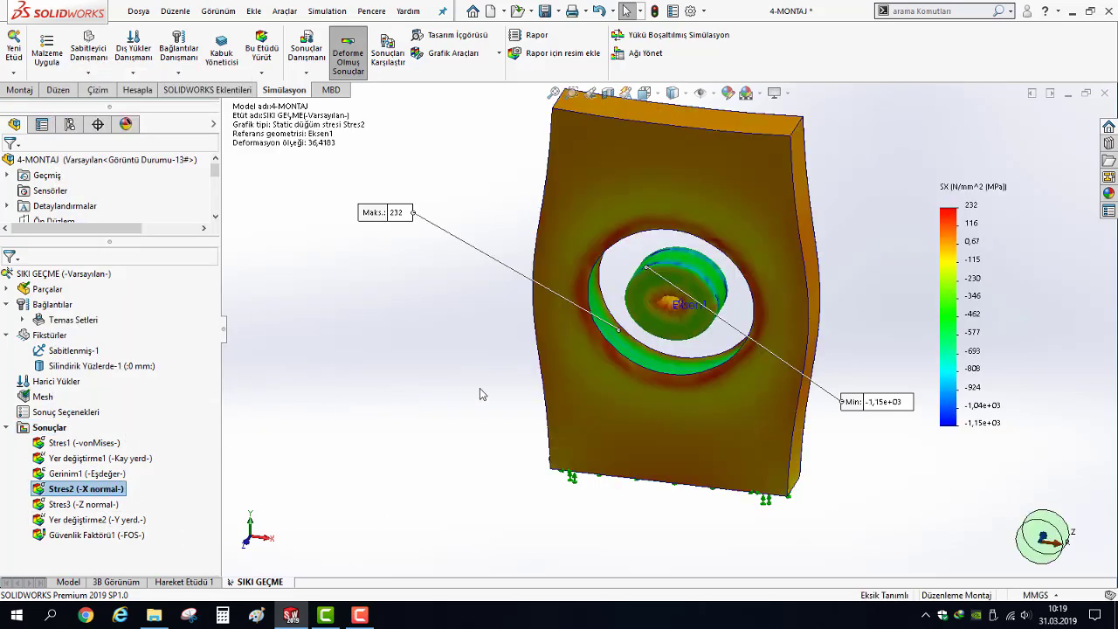
{"action": "middle_click_drag", "start_coordinate": [479, 395], "coordinate": [650, 336]}
{"action": "scroll", "coordinate": [651, 336], "scroll_direction": "down", "scroll_amount": 3}
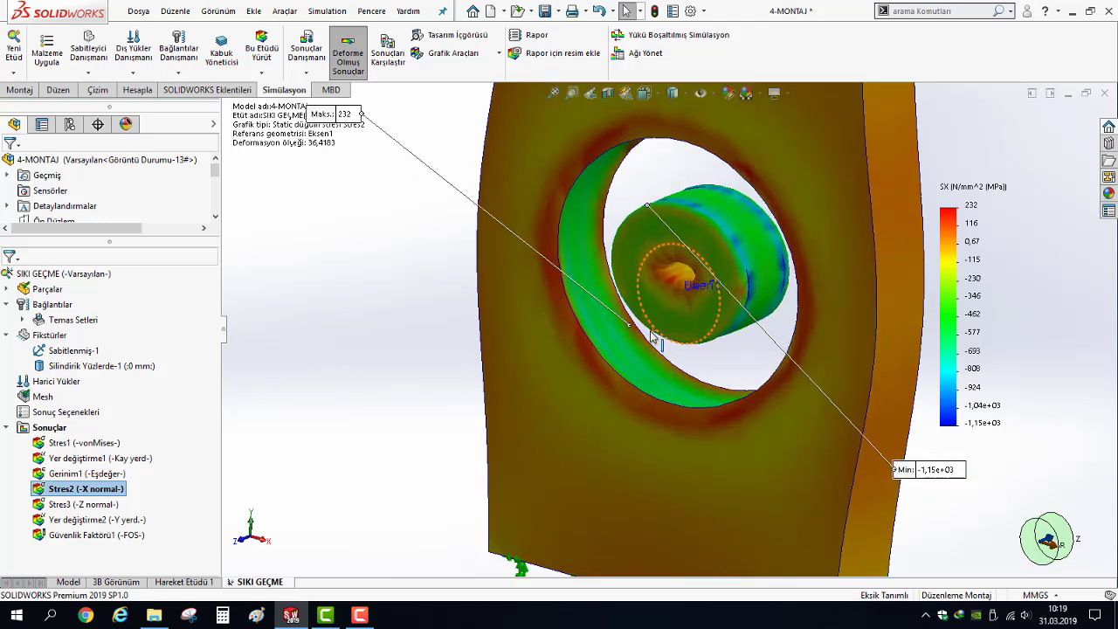
Start a Probe on the Stres2 plot to read stress values at the hole edge
{"action": "right_click", "coordinate": [87, 489]}
{"action": "left_click", "coordinate": [131, 332]}
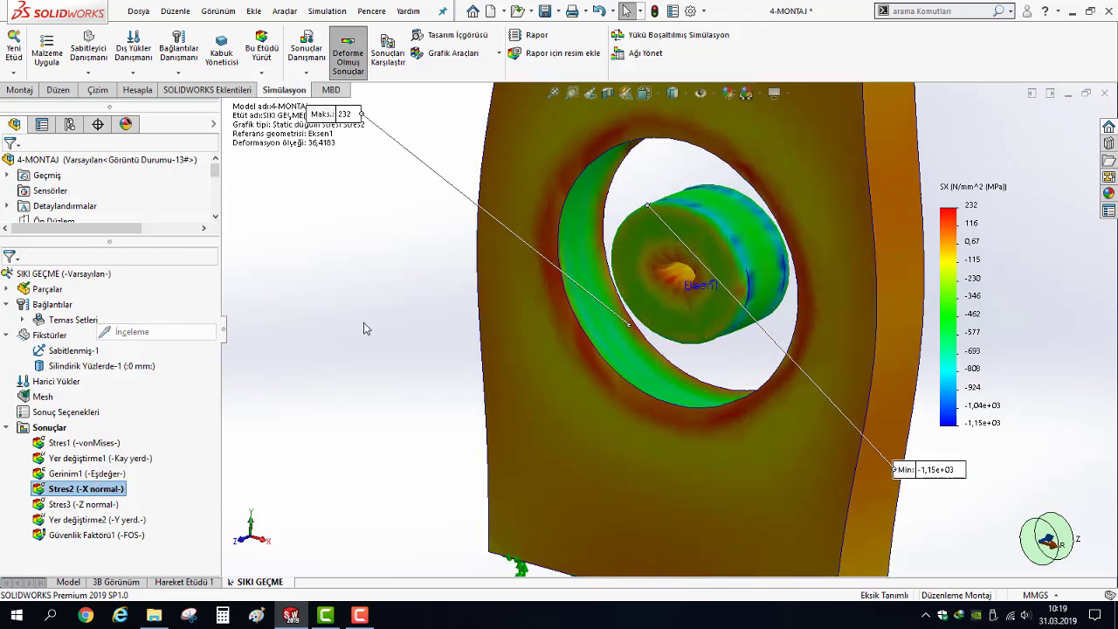
{"action": "scroll", "coordinate": [607, 290], "scroll_direction": "down", "scroll_amount": 3}
{"action": "scroll", "coordinate": [612, 283], "scroll_direction": "down", "scroll_amount": 2}
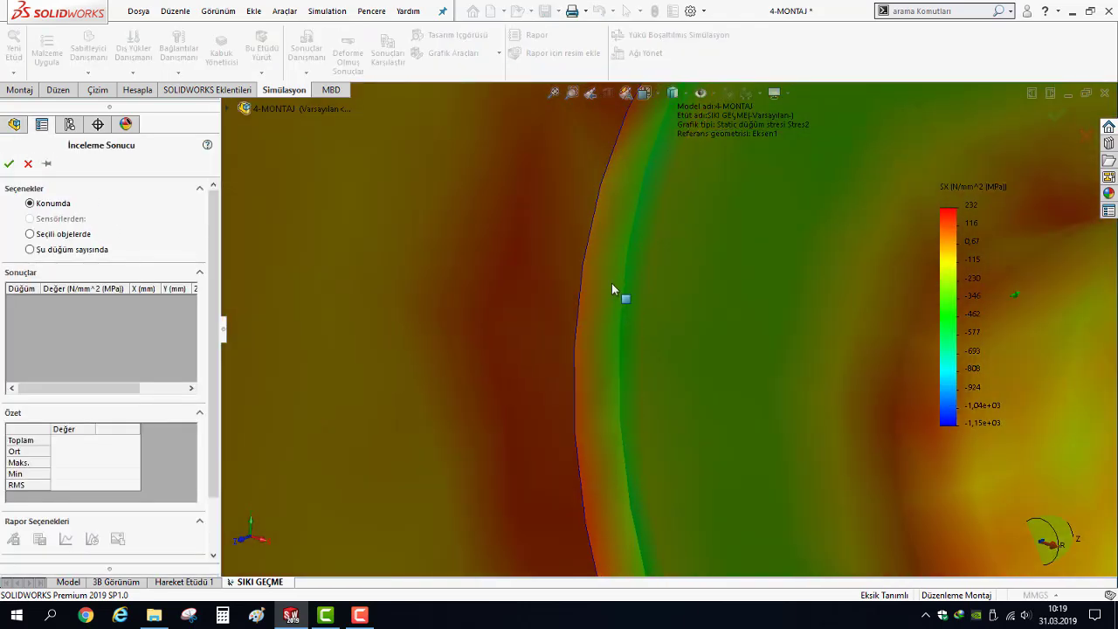
Probe stress at nodes 11767 and 1890 on the hole edge, moving each readout aside
{"action": "left_click", "coordinate": [602, 255]}
{"action": "left_click_drag", "start_coordinate": [592, 322], "coordinate": [277, 279]}
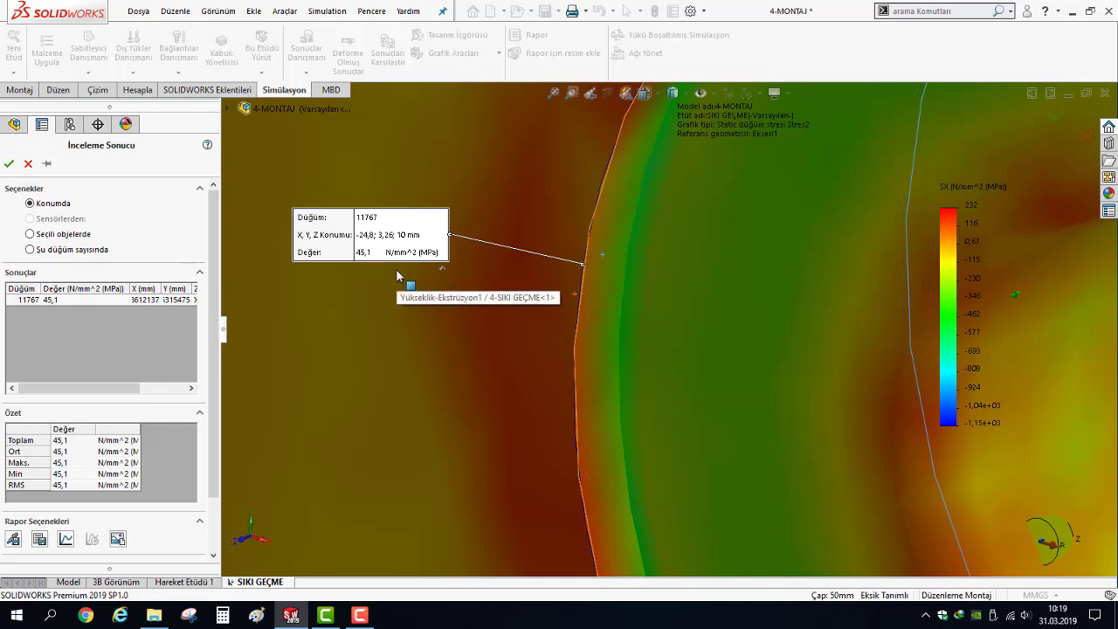
{"action": "scroll", "coordinate": [654, 350], "scroll_direction": "up", "scroll_amount": 3}
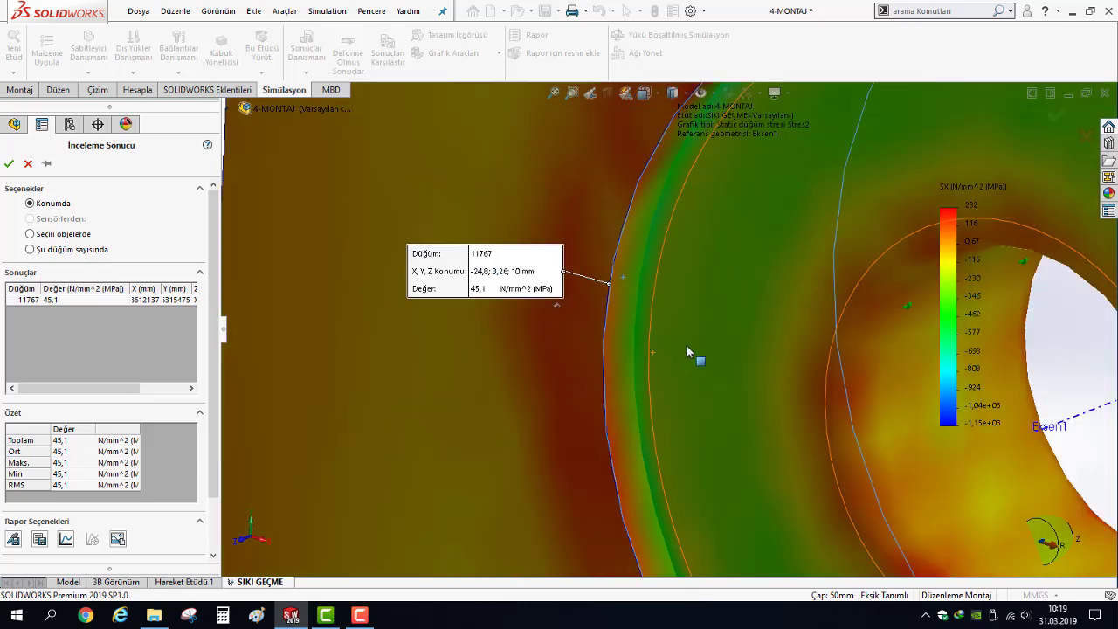
{"action": "left_click", "coordinate": [692, 351]}
{"action": "left_click_drag", "start_coordinate": [693, 412], "coordinate": [385, 426]}
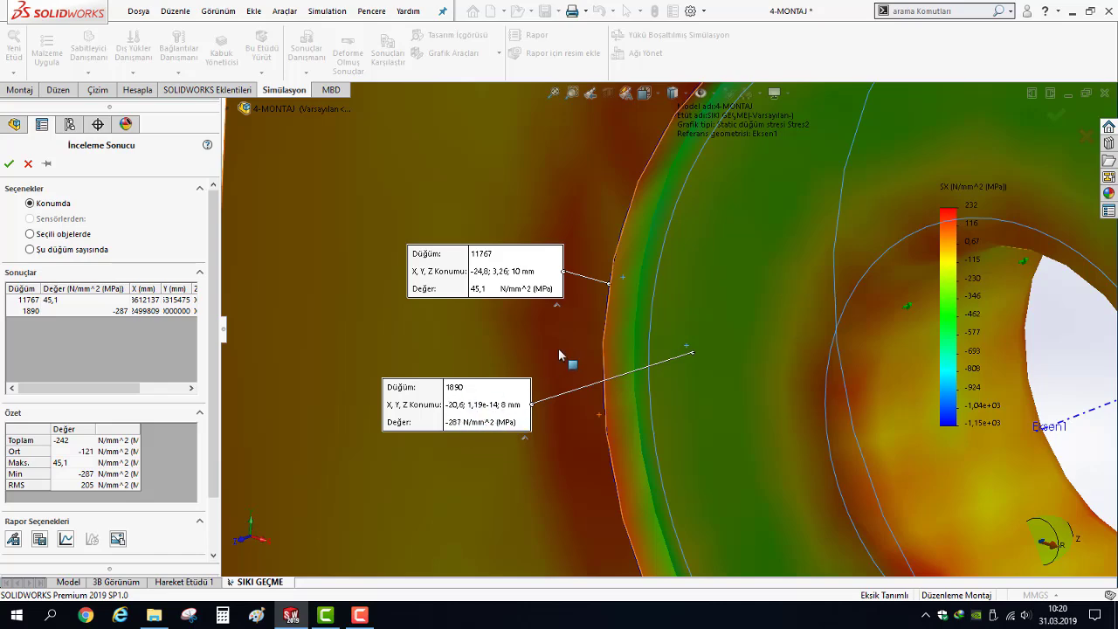
{"action": "scroll", "coordinate": [572, 364], "scroll_direction": "up", "scroll_amount": 5}
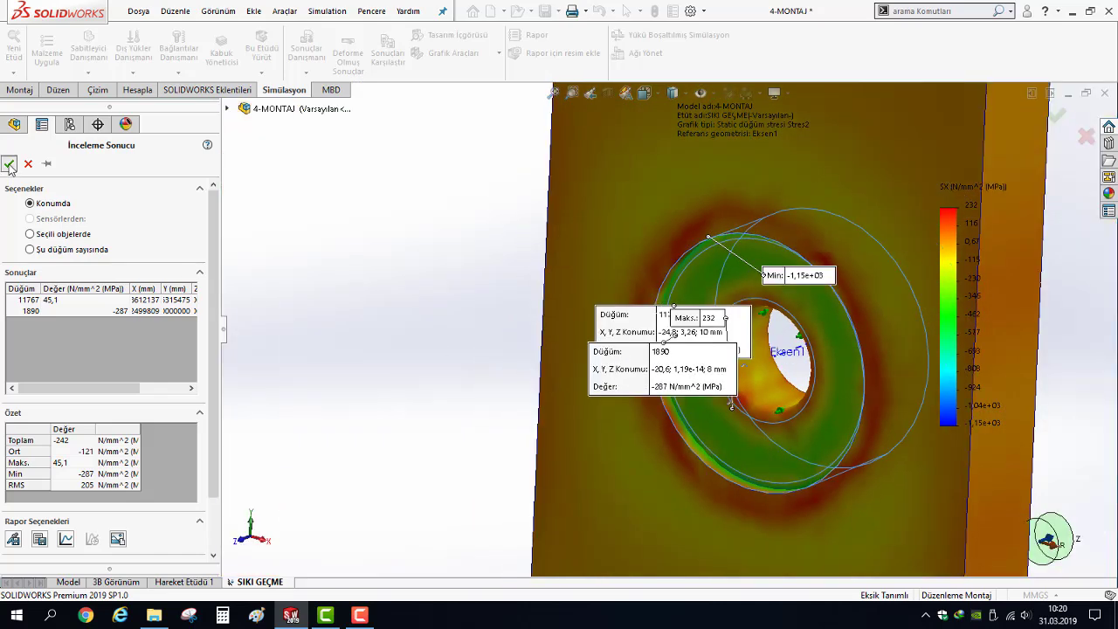
Close the probe and start Iso Clipping on Stres2, fitting the plate in view
{"action": "left_click", "coordinate": [9, 164]}
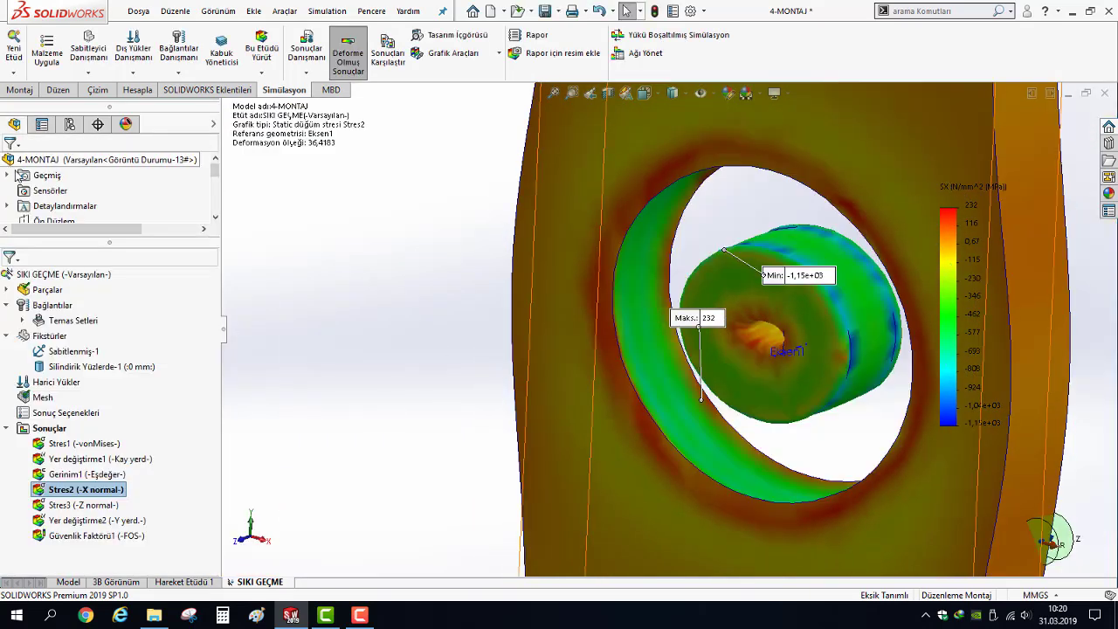
{"action": "right_click", "coordinate": [73, 491]}
{"action": "left_click", "coordinate": [105, 310]}
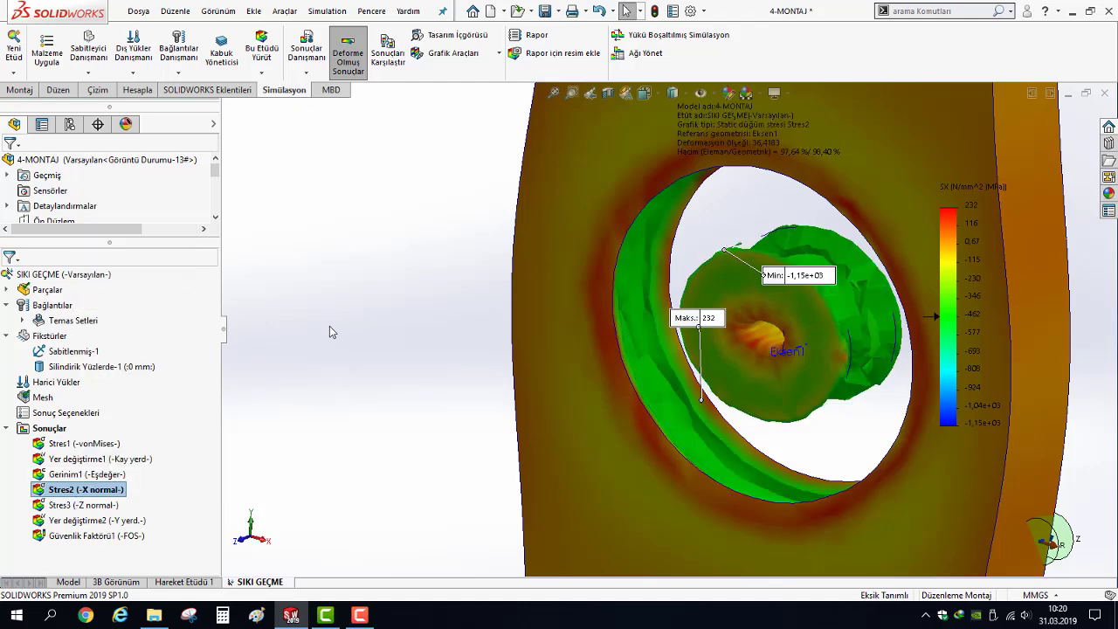
{"action": "key", "text": "f"}
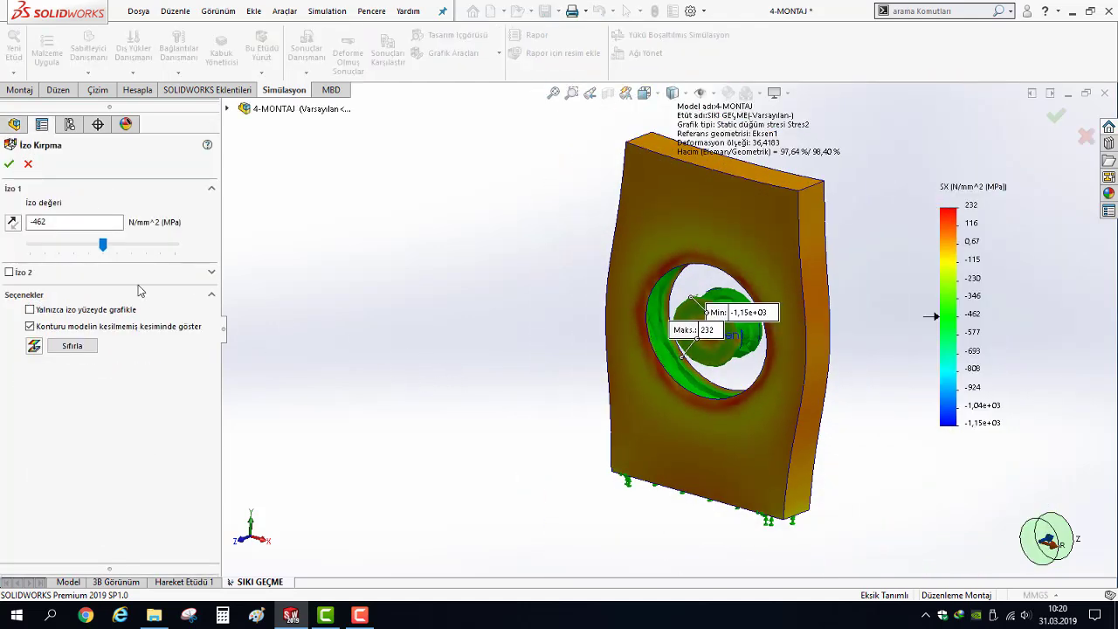
Try an iso value of 235 MPa and flip the clipping direction back and forth
{"action": "left_click_drag", "start_coordinate": [102, 248], "coordinate": [22, 248]}
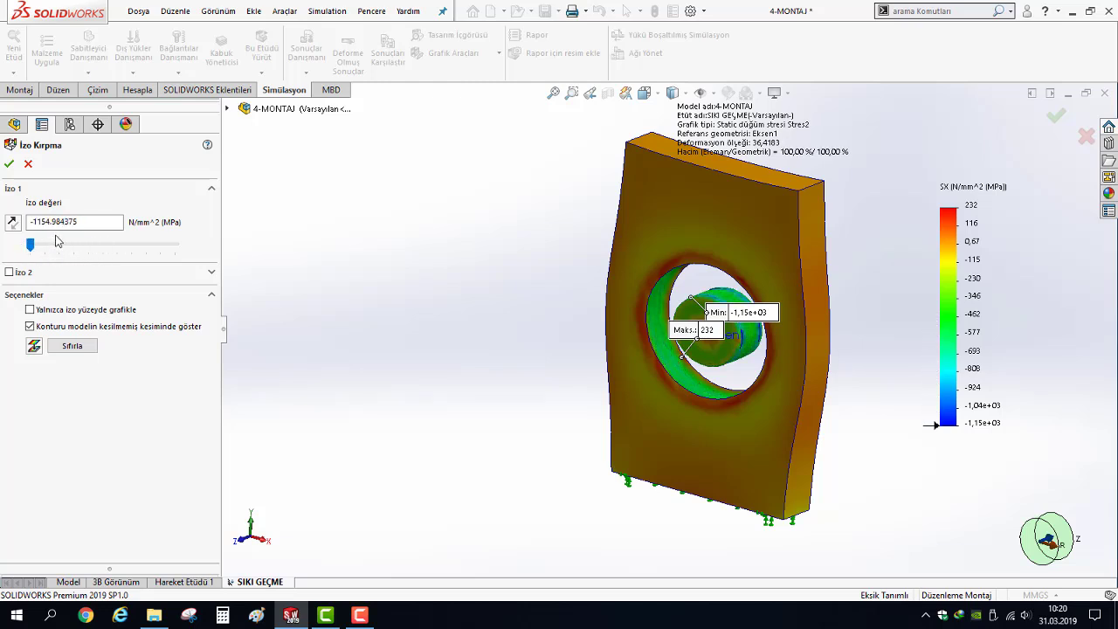
{"action": "left_click_drag", "start_coordinate": [76, 222], "coordinate": [11, 224]}
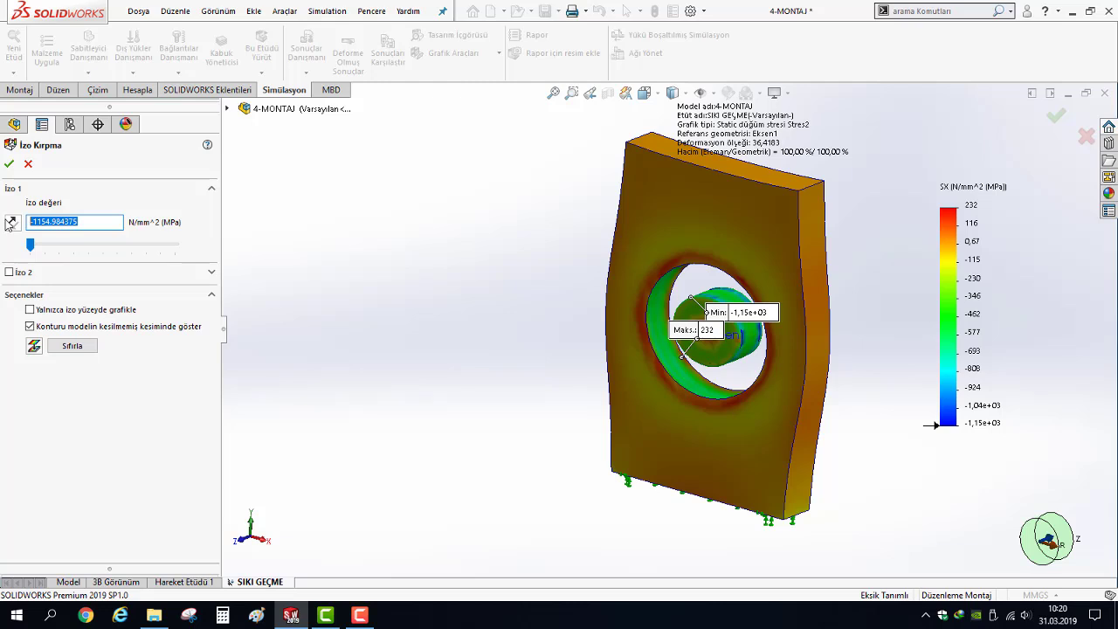
{"action": "type", "text": "235"}
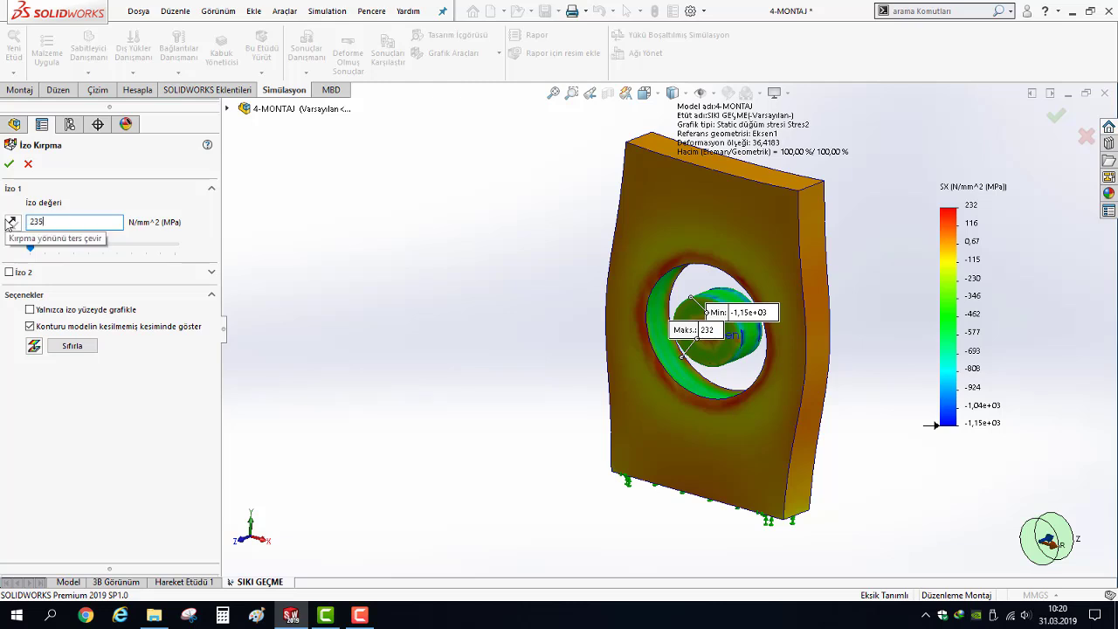
{"action": "key", "text": "Return"}
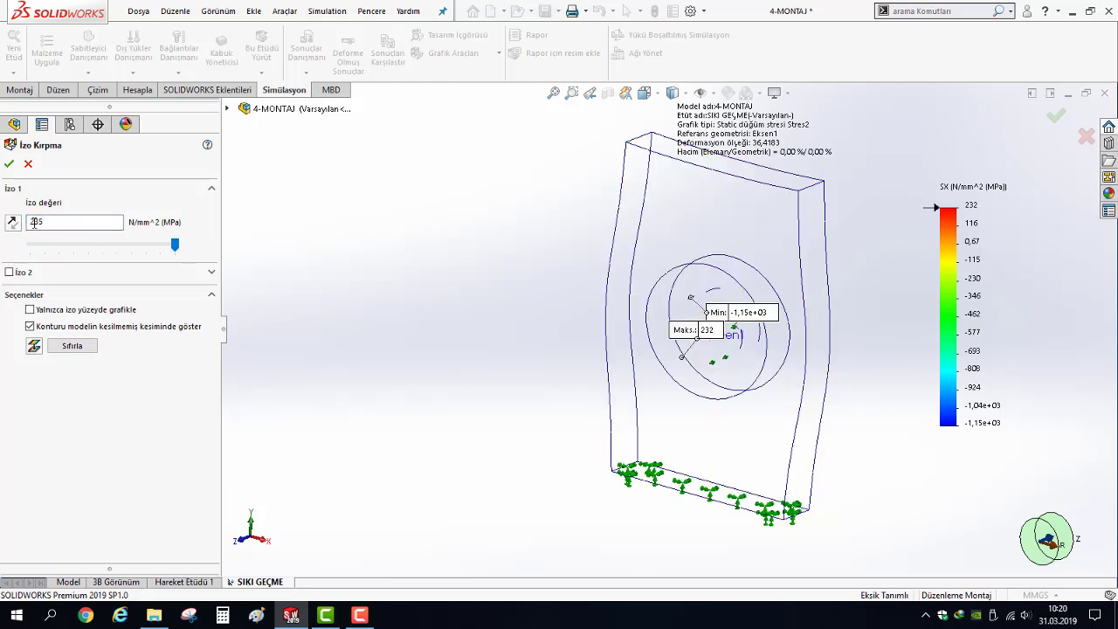
{"action": "left_click", "coordinate": [13, 222]}
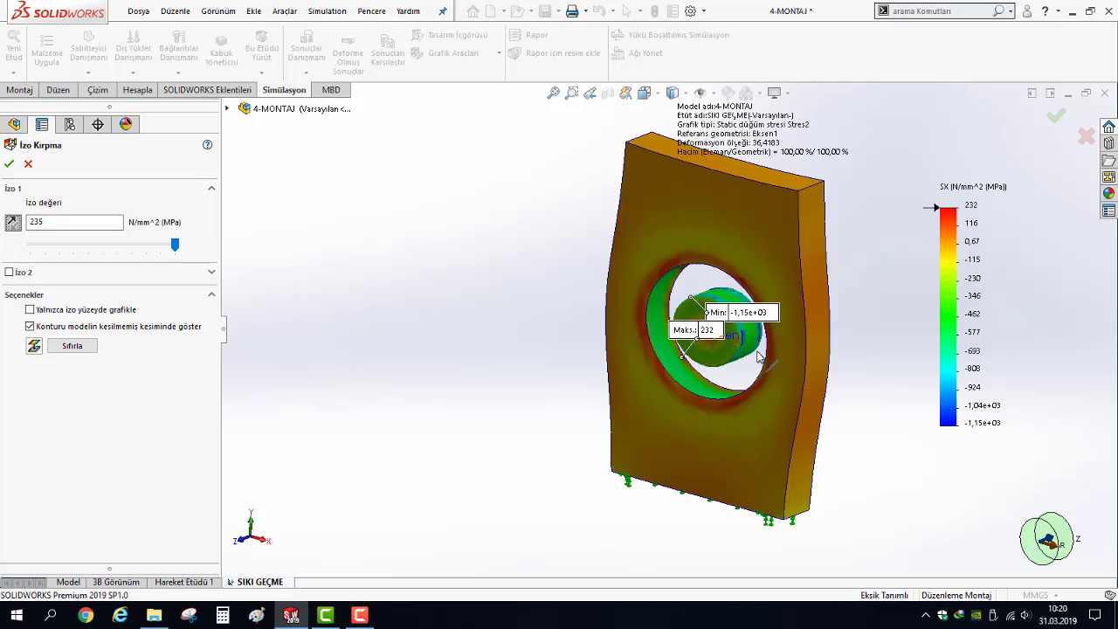
{"action": "scroll", "coordinate": [758, 356], "scroll_direction": "down", "scroll_amount": 3}
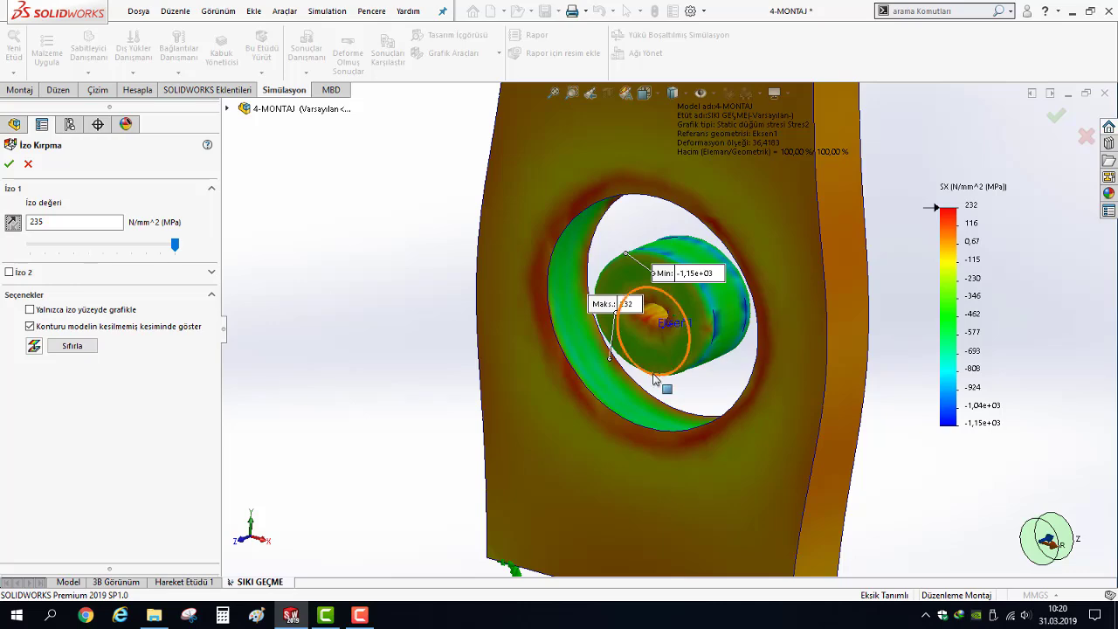
{"action": "left_click", "coordinate": [13, 225]}
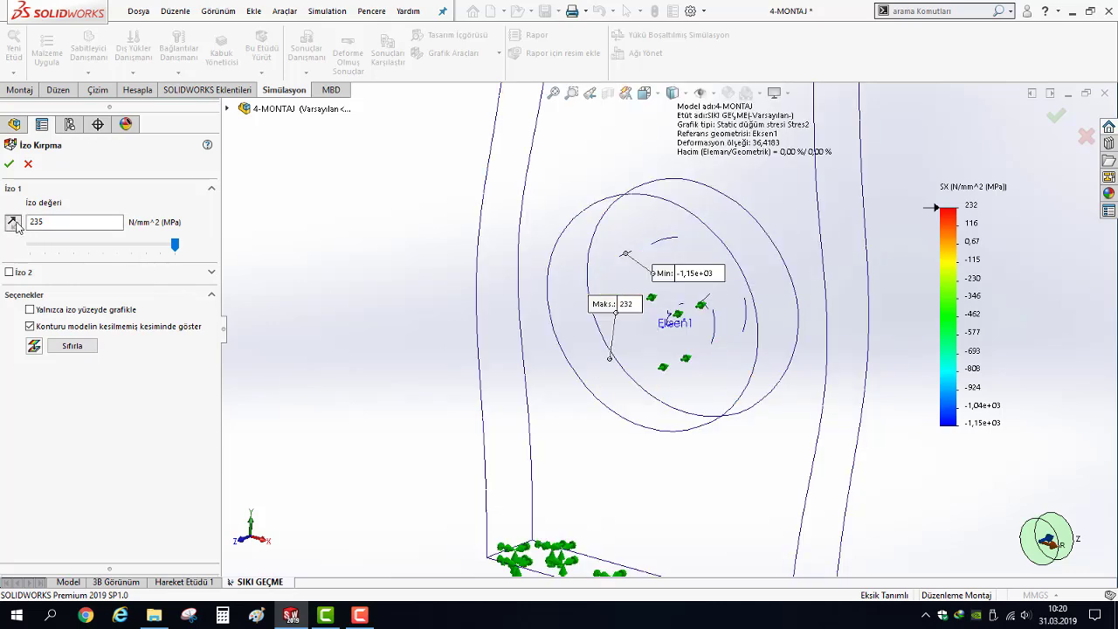
{"action": "left_click", "coordinate": [12, 225]}
Slide the iso value to about 190.2 MPa, move the Max label off the shaft, and accept
{"action": "mouse_move", "coordinate": [175, 246]}
{"action": "left_mouse_down"}
{"action": "mouse_move", "coordinate": [108, 248]}
{"action": "mouse_move", "coordinate": [128, 246]}
{"action": "left_mouse_up"}
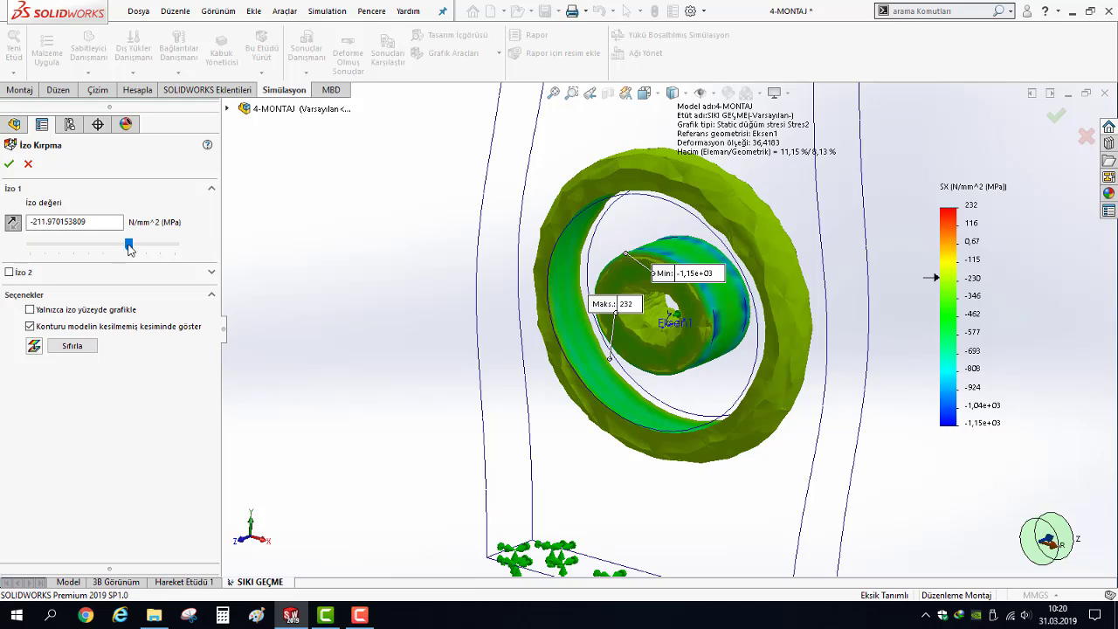
{"action": "left_click_drag", "start_coordinate": [129, 249], "coordinate": [138, 247]}
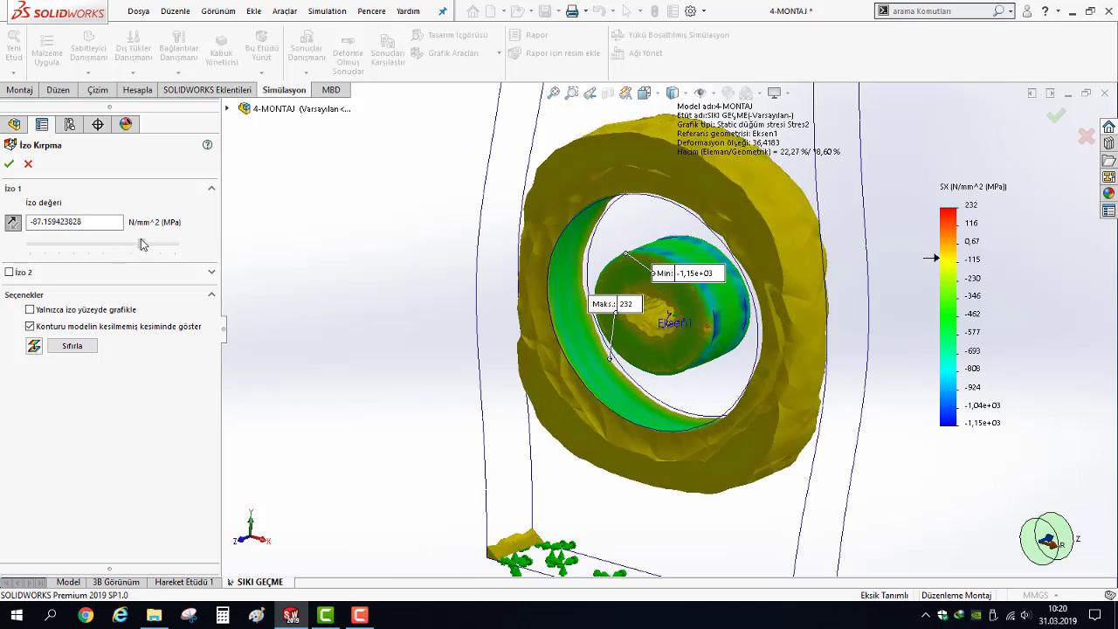
{"action": "left_click_drag", "start_coordinate": [138, 246], "coordinate": [172, 234]}
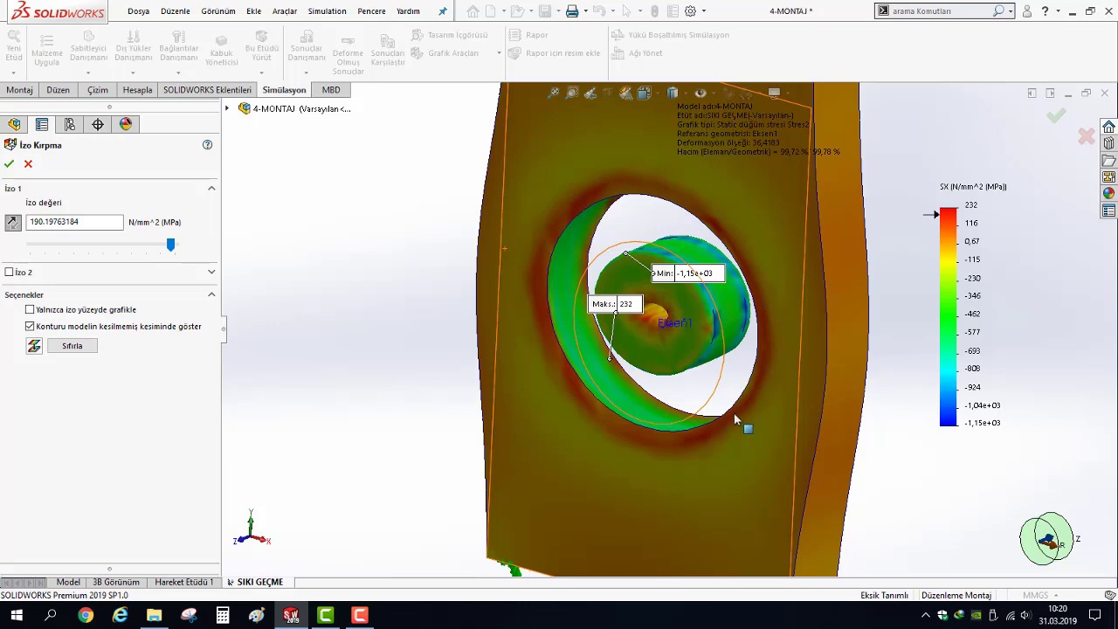
{"action": "middle_click_drag", "start_coordinate": [532, 232], "coordinate": [731, 428]}
{"action": "scroll", "coordinate": [653, 307], "scroll_direction": "down", "scroll_amount": 2}
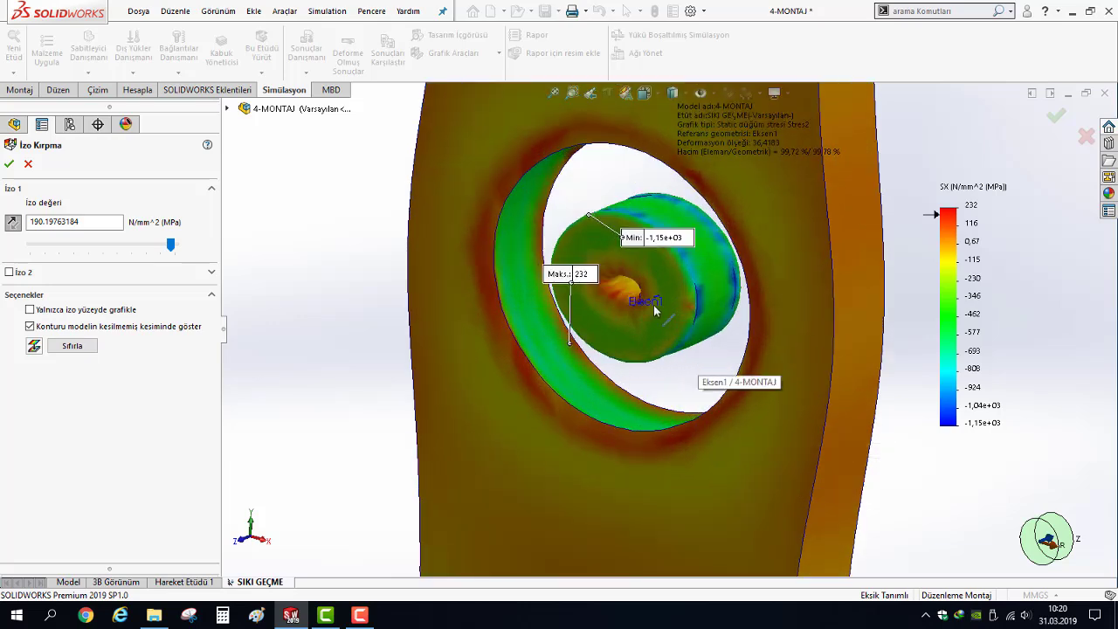
{"action": "scroll", "coordinate": [652, 305], "scroll_direction": "down", "scroll_amount": 2}
{"action": "left_click_drag", "start_coordinate": [428, 348], "coordinate": [243, 455]}
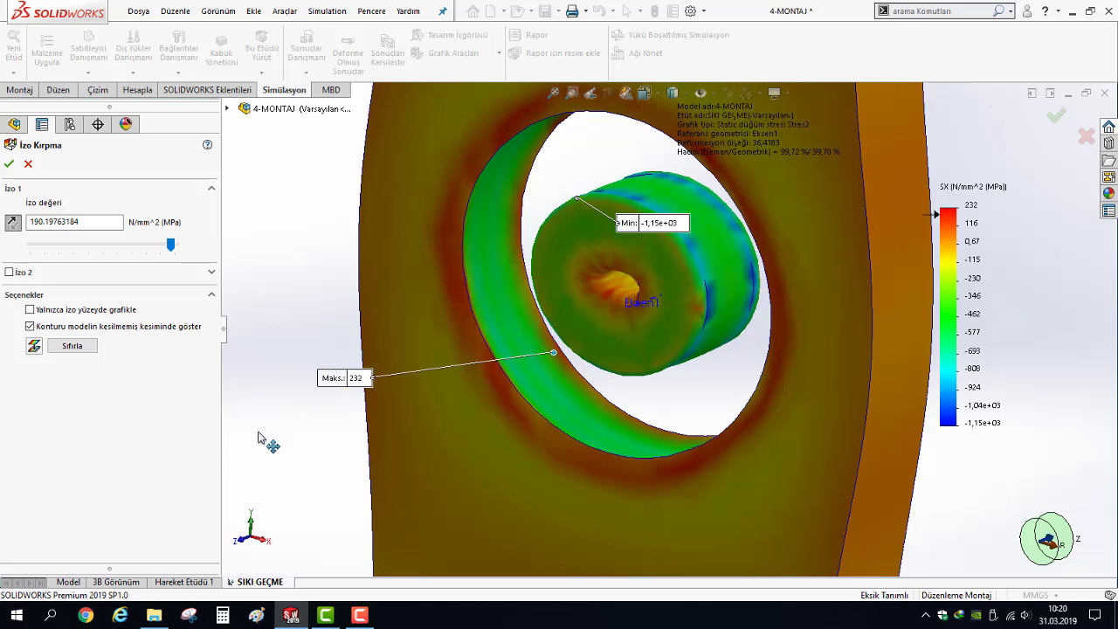
{"action": "key", "text": "Return"}
{"action": "scroll", "coordinate": [660, 422], "scroll_direction": "up", "scroll_amount": 2}
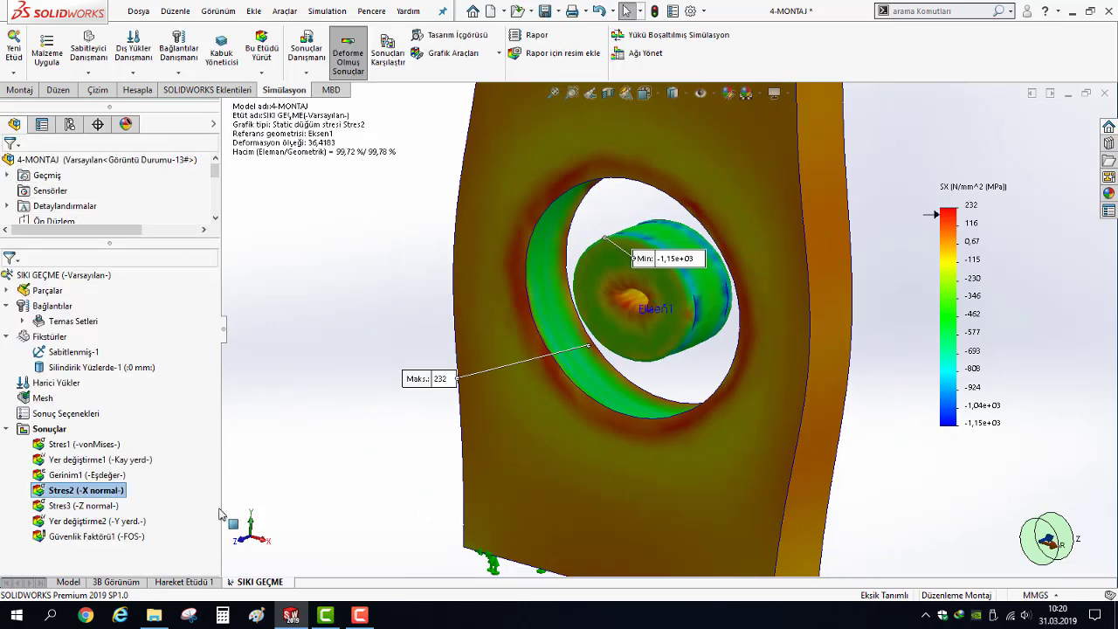
Display the Stres1 von Mises plot and move its Max label beside the plate
{"action": "left_click", "coordinate": [68, 441]}
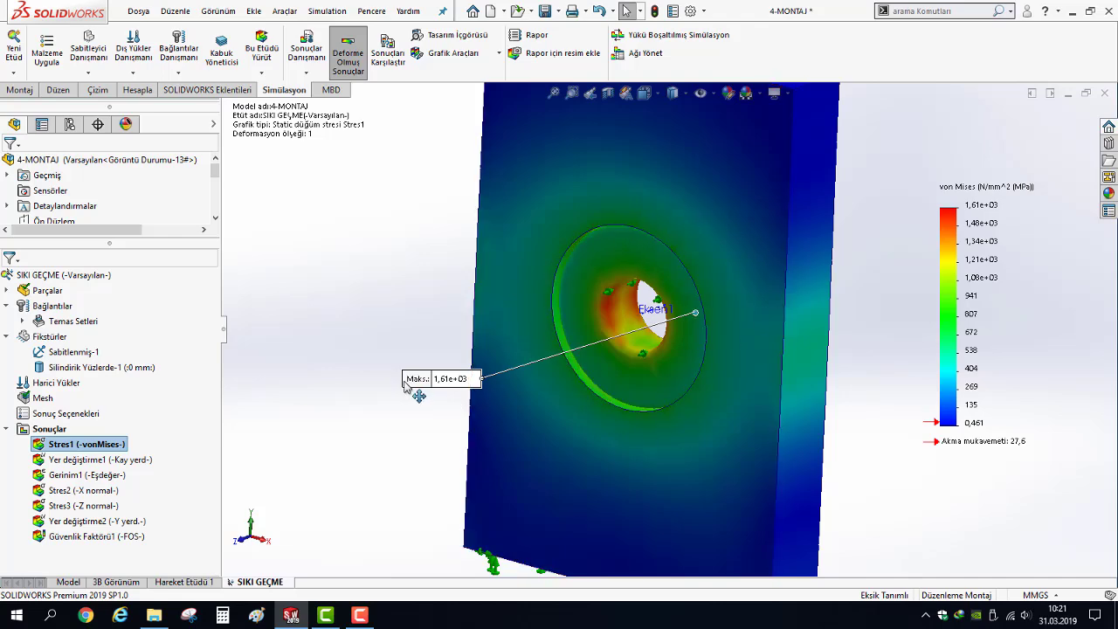
{"action": "left_click_drag", "start_coordinate": [405, 387], "coordinate": [378, 407]}
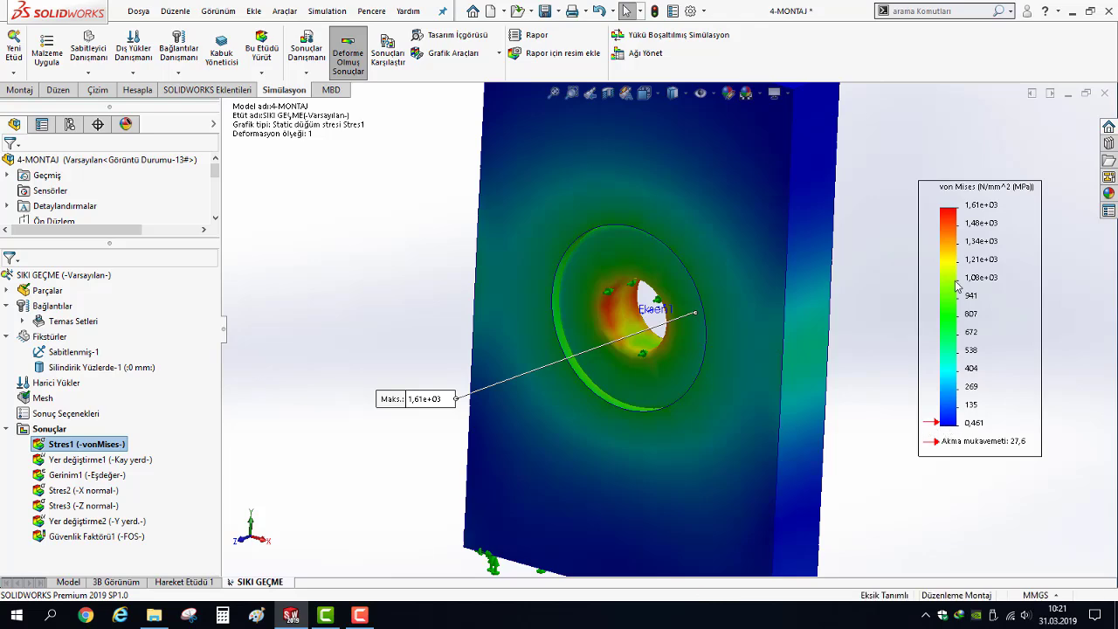
{"action": "left_click_drag", "start_coordinate": [391, 402], "coordinate": [389, 208]}
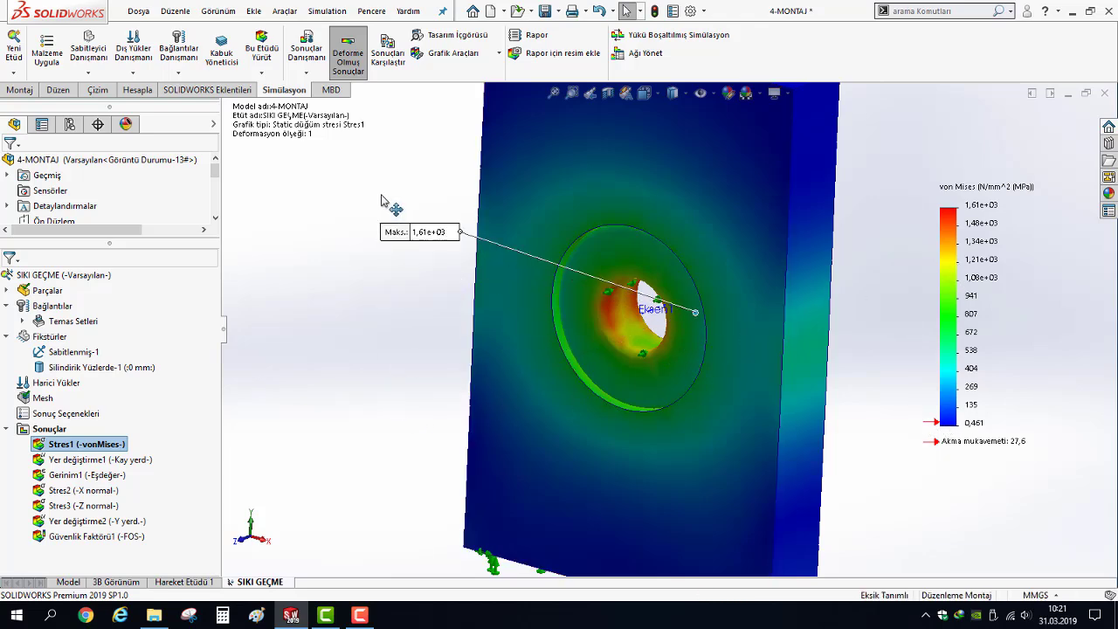
Switch to the isometric view and reposition the Max and Min labels clear of the plate
{"action": "mouse_move", "coordinate": [506, 343]}
{"action": "middle_mouse_down"}
{"action": "mouse_move", "coordinate": [577, 214]}
{"action": "mouse_move", "coordinate": [668, 153]}
{"action": "middle_mouse_up"}
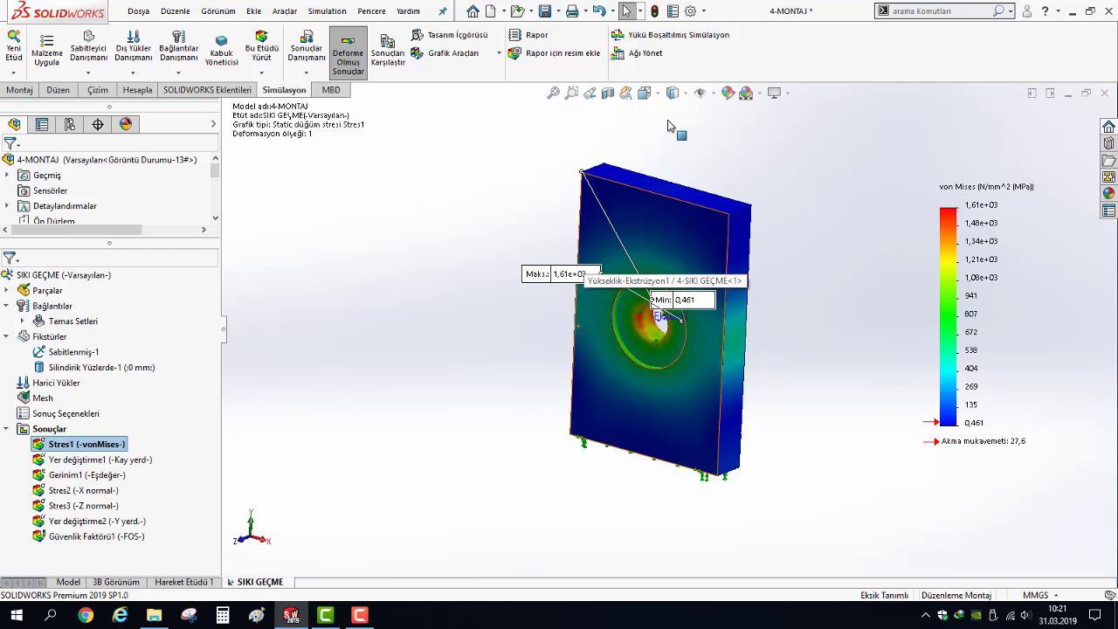
{"action": "left_click", "coordinate": [657, 98]}
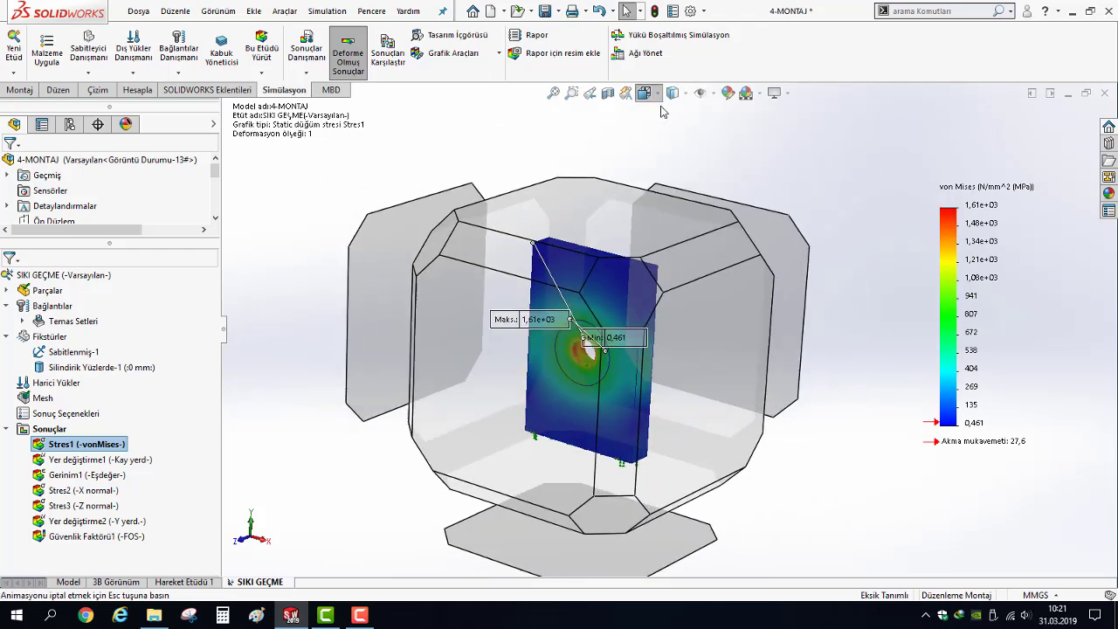
{"action": "left_click", "coordinate": [723, 134]}
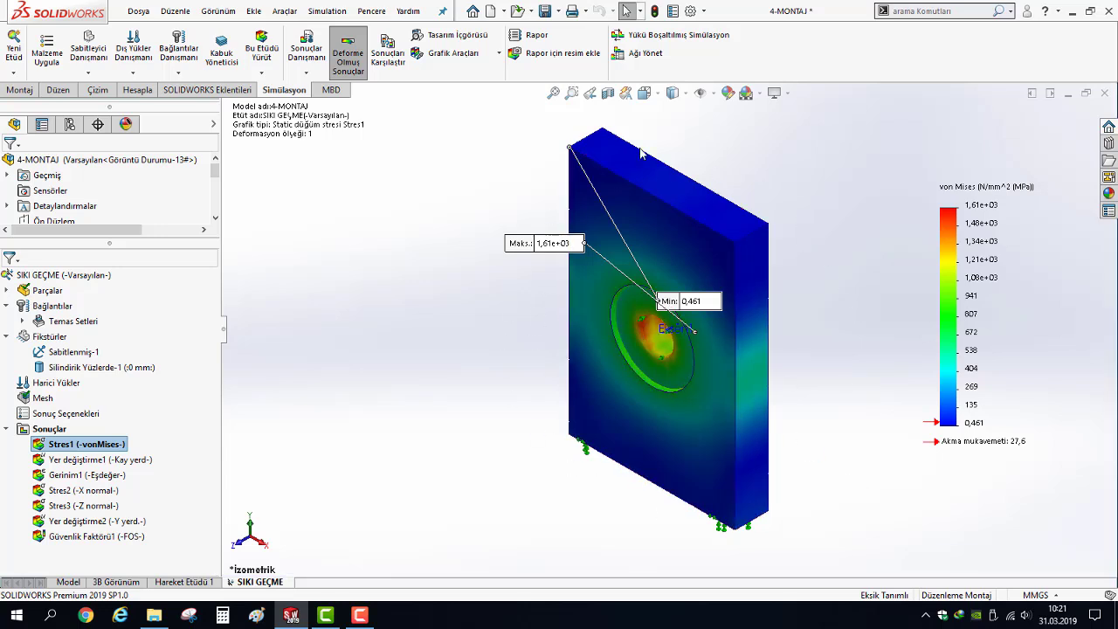
{"action": "left_click_drag", "start_coordinate": [531, 248], "coordinate": [482, 390]}
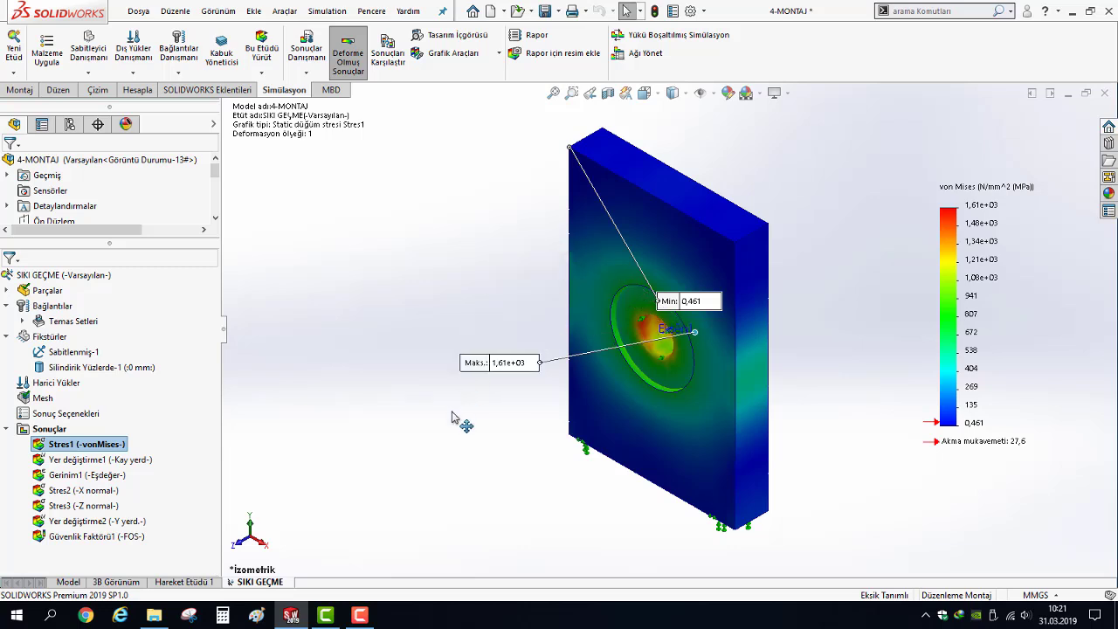
{"action": "left_click_drag", "start_coordinate": [674, 300], "coordinate": [400, 125]}
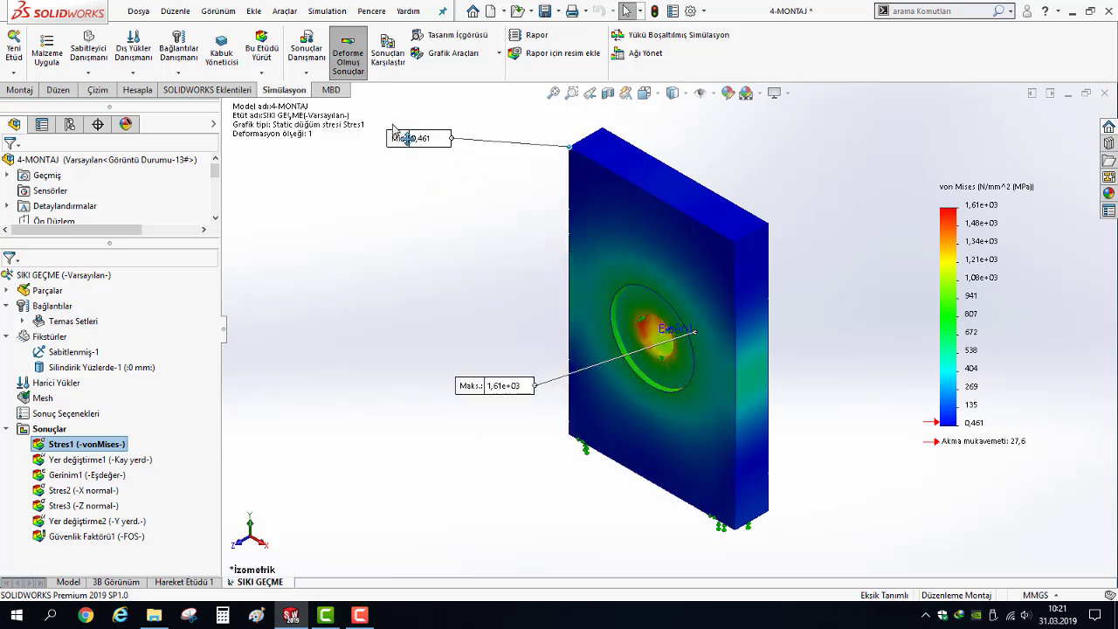